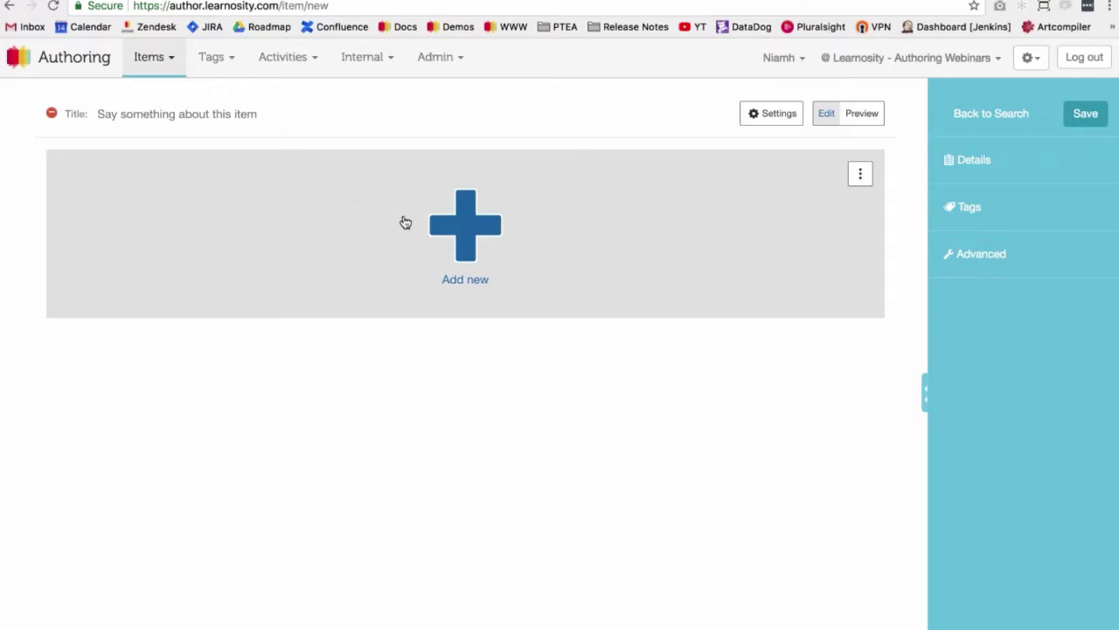
Add a new question to the item using the Graphing template from the Graphing category.
{"action": "left_click", "coordinate": [466, 226]}
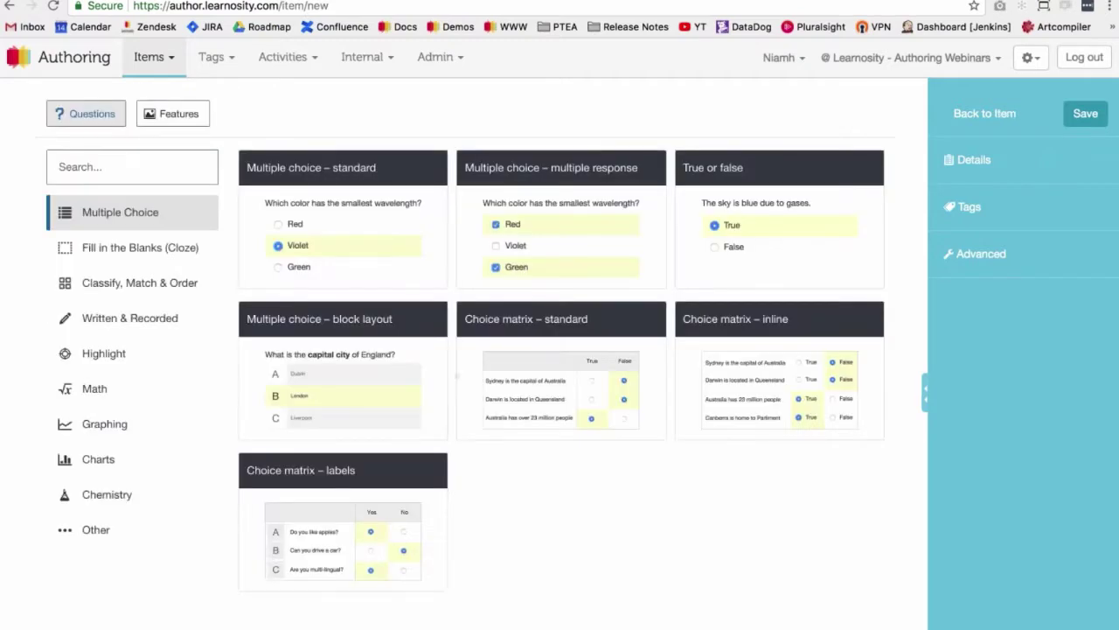
{"action": "mouse_move", "coordinate": [380, 226]}
{"action": "left_click", "coordinate": [100, 426]}
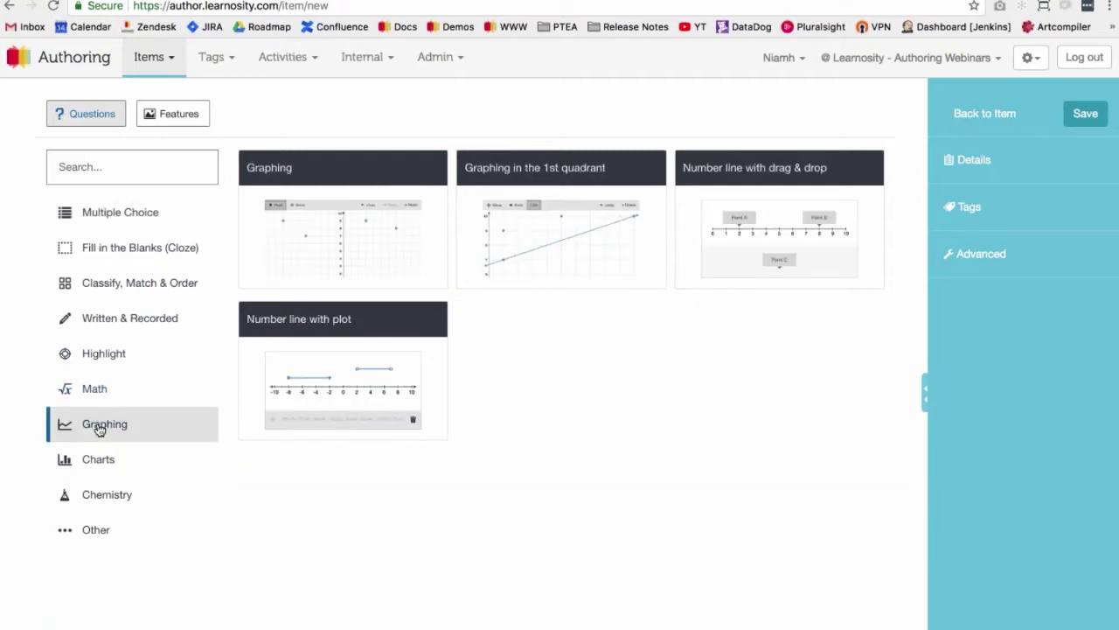
{"action": "left_click", "coordinate": [101, 428]}
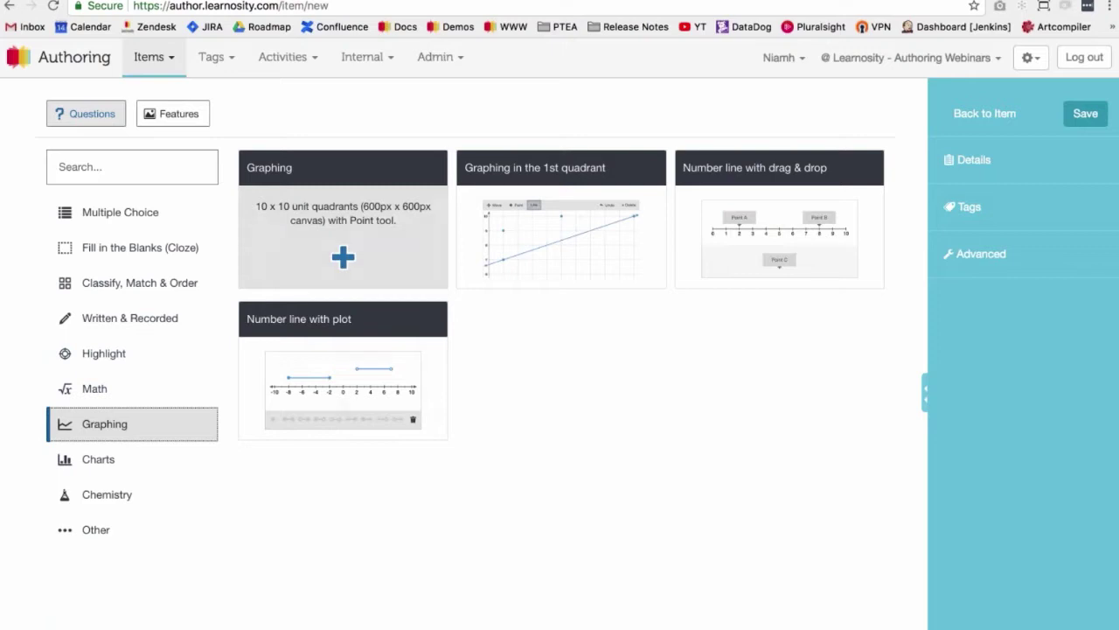
{"action": "mouse_move", "coordinate": [357, 350]}
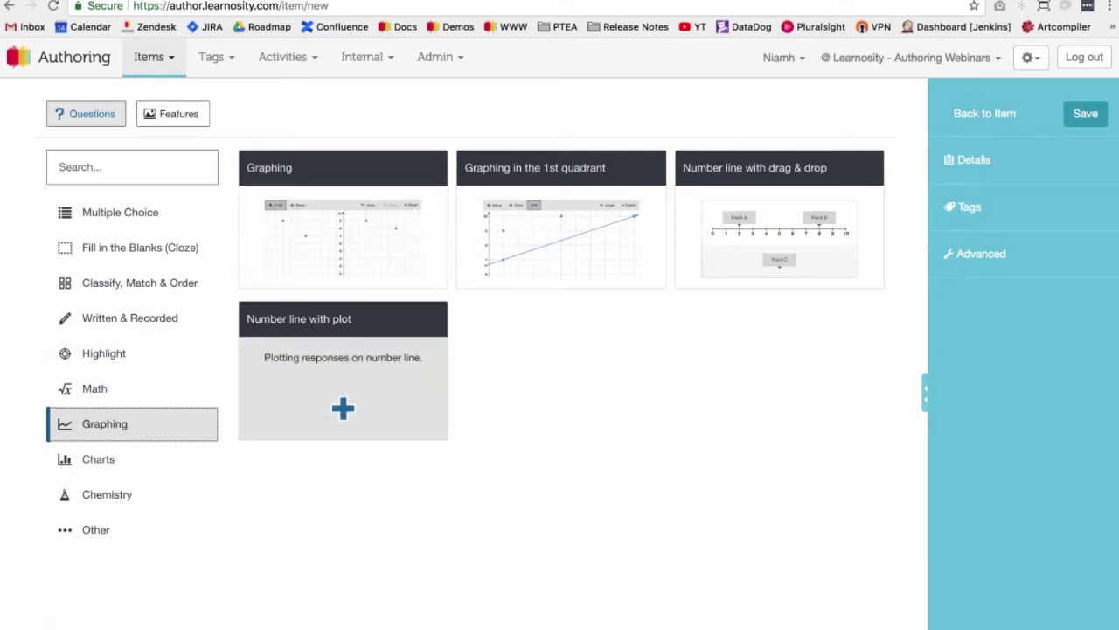
{"action": "mouse_move", "coordinate": [405, 253]}
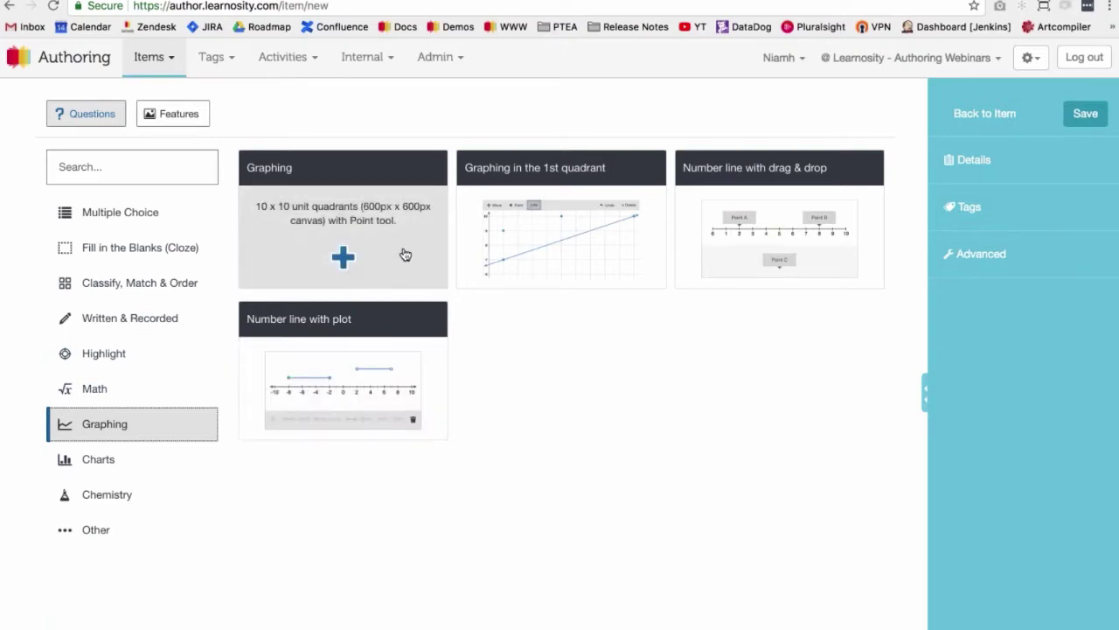
{"action": "mouse_move", "coordinate": [470, 243]}
{"action": "mouse_move", "coordinate": [517, 216]}
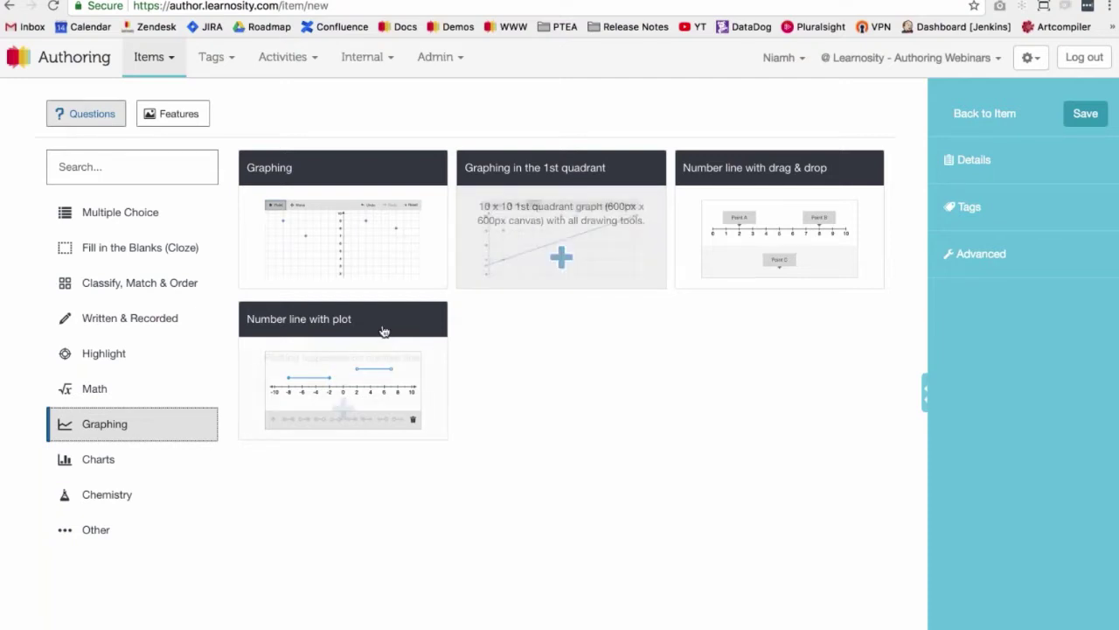
{"action": "mouse_move", "coordinate": [392, 341]}
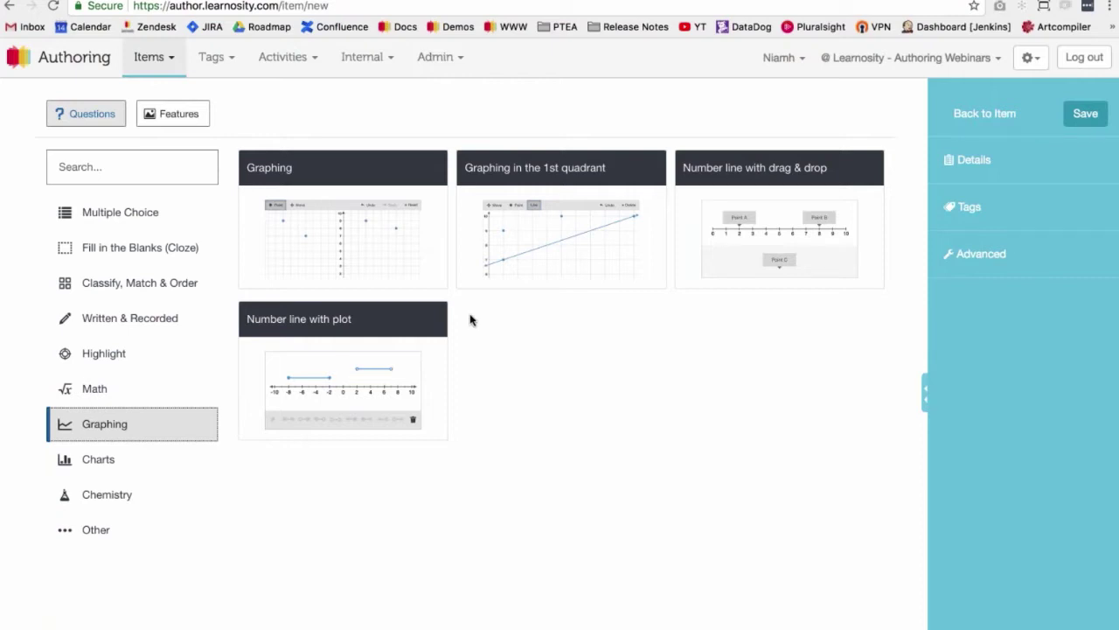
{"action": "left_click", "coordinate": [396, 239]}
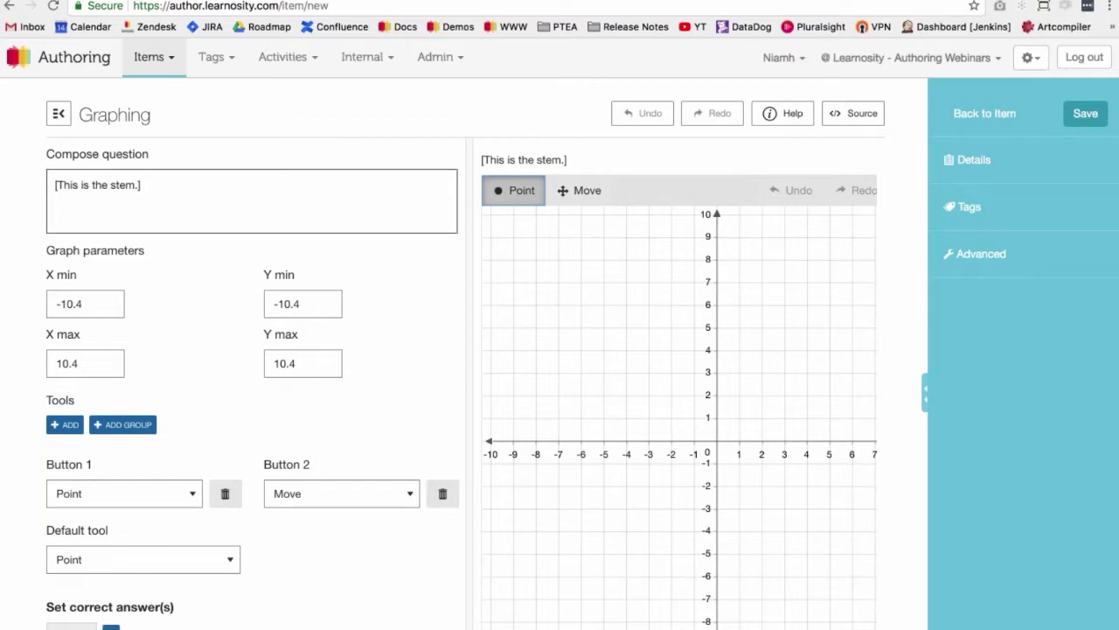
Expand the question's additional options and look through the scoring, layout, grid, controls and annotation settings.
{"action": "scroll", "coordinate": [465, 353], "scroll_direction": "down", "scroll_amount": 1}
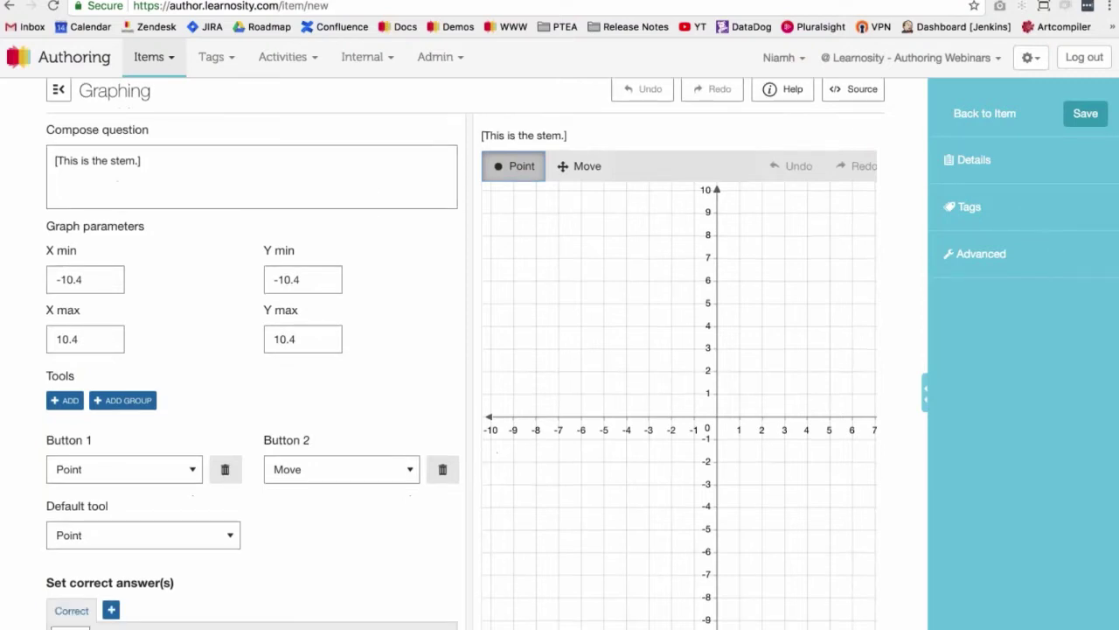
{"action": "scroll", "coordinate": [105, 595], "scroll_direction": "down", "scroll_amount": 10}
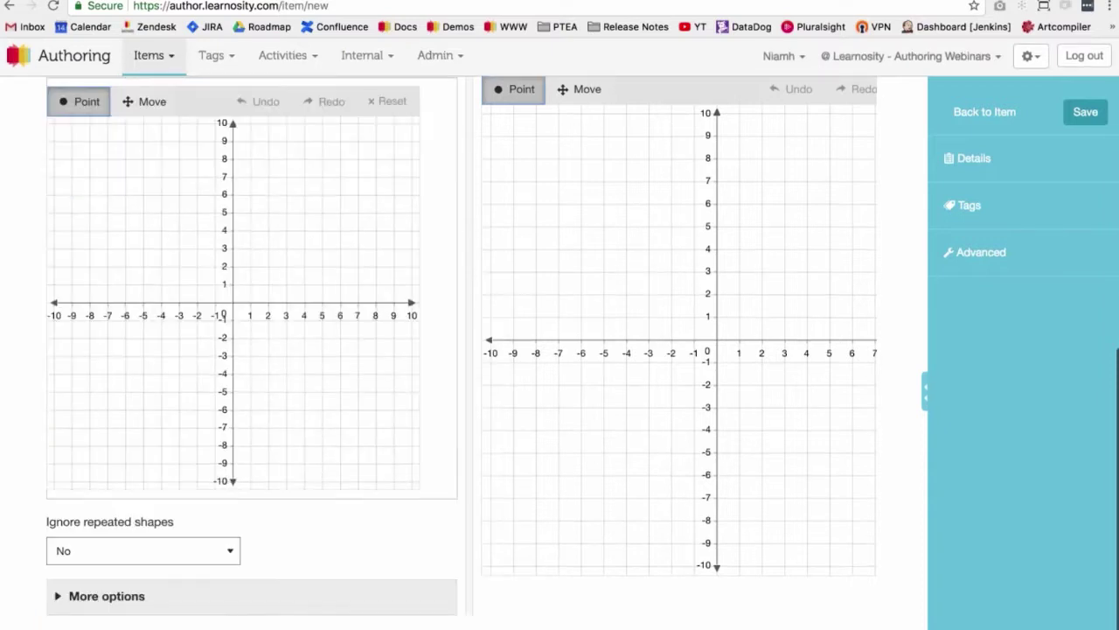
{"action": "left_click", "coordinate": [105, 595]}
{"action": "scroll", "coordinate": [260, 492], "scroll_direction": "down", "scroll_amount": 10}
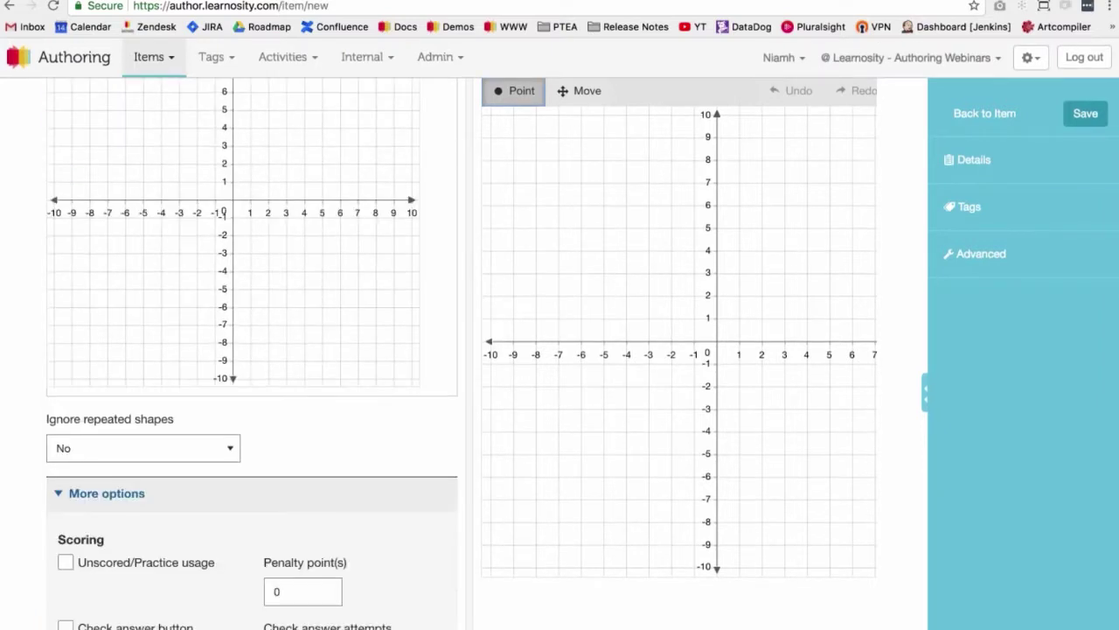
{"action": "scroll", "coordinate": [252, 349], "scroll_direction": "down", "scroll_amount": 12}
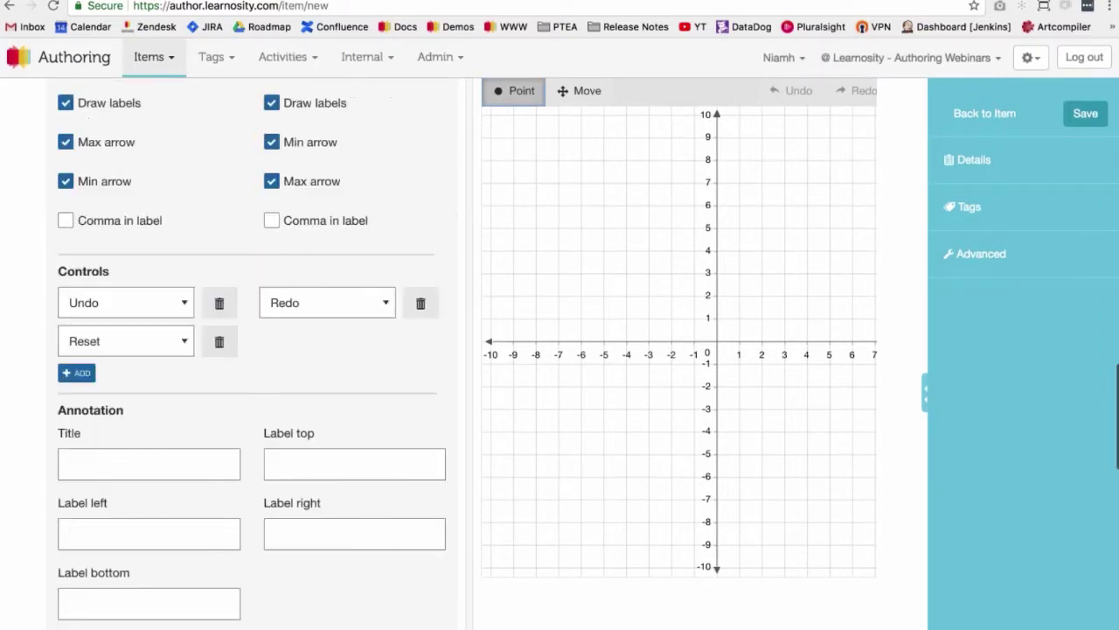
{"action": "scroll", "coordinate": [252, 350], "scroll_direction": "up", "scroll_amount": 20}
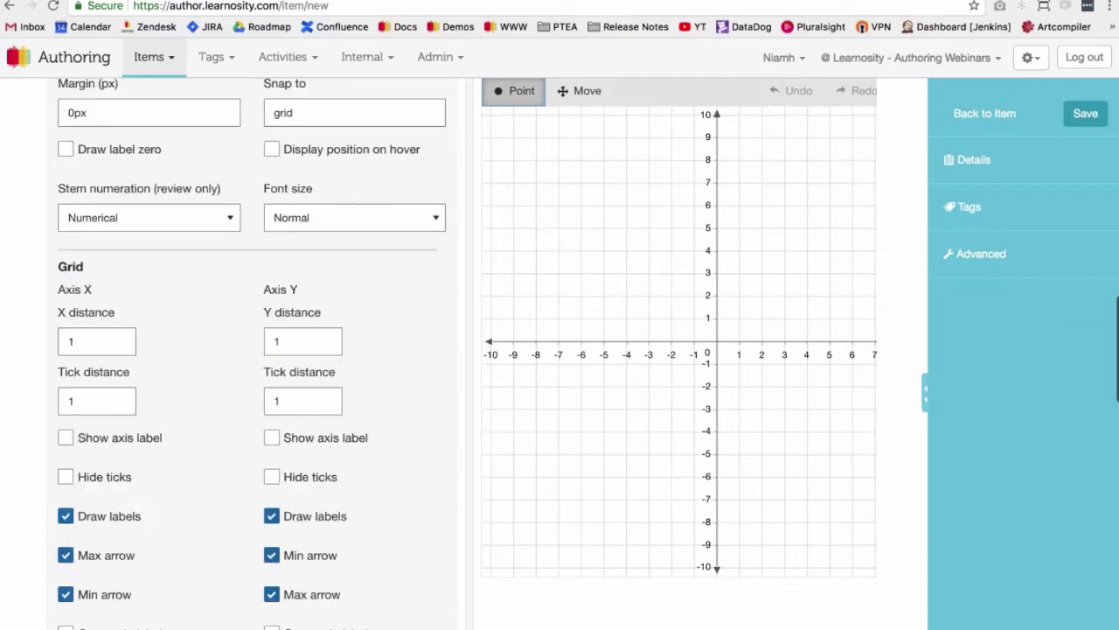
{"action": "scroll", "coordinate": [252, 350], "scroll_direction": "up", "scroll_amount": 10}
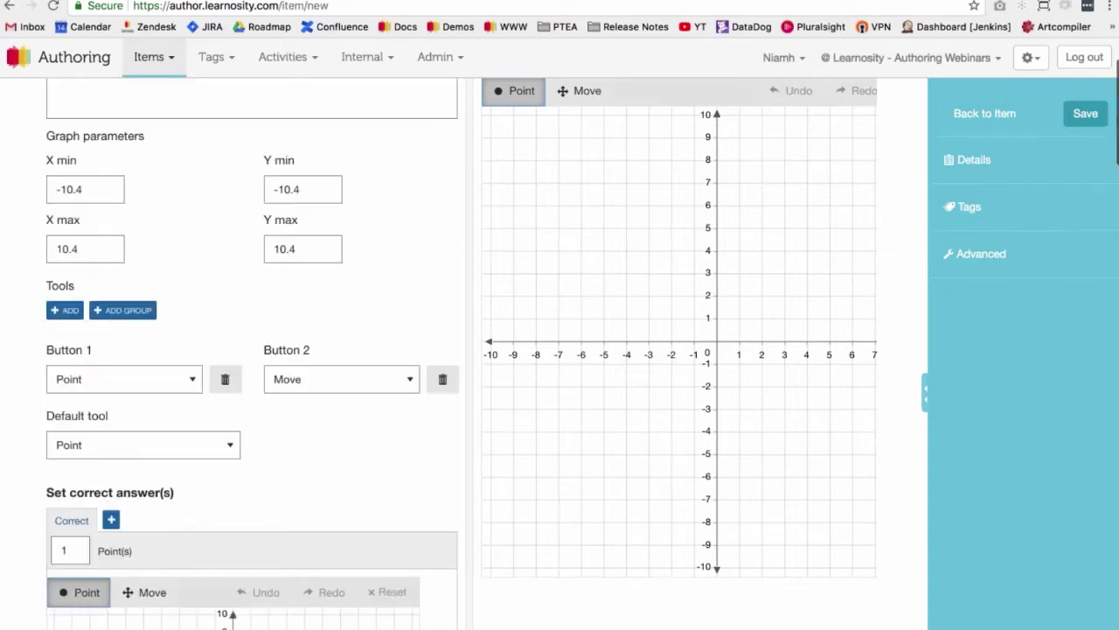
Examine the full width of the graph preview, staying on the page without leaving the unsaved question.
{"action": "scroll", "coordinate": [680, 443], "scroll_direction": "right", "scroll_amount": 2}
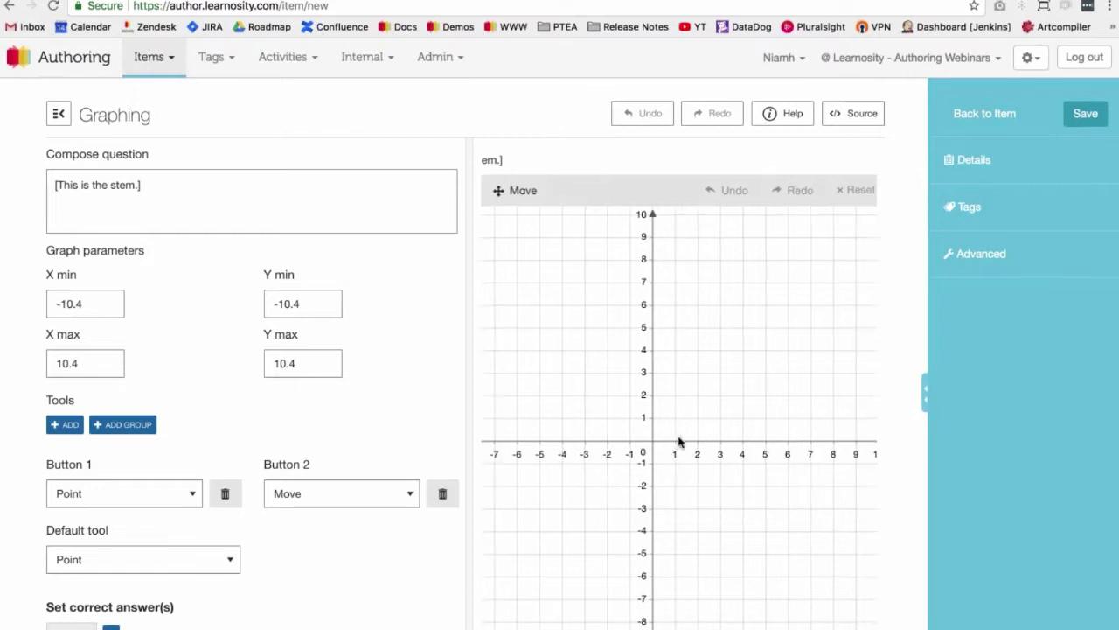
{"action": "scroll", "coordinate": [679, 439], "scroll_direction": "down", "scroll_amount": 1}
{"action": "scroll", "coordinate": [739, 458], "scroll_direction": "right", "scroll_amount": 1}
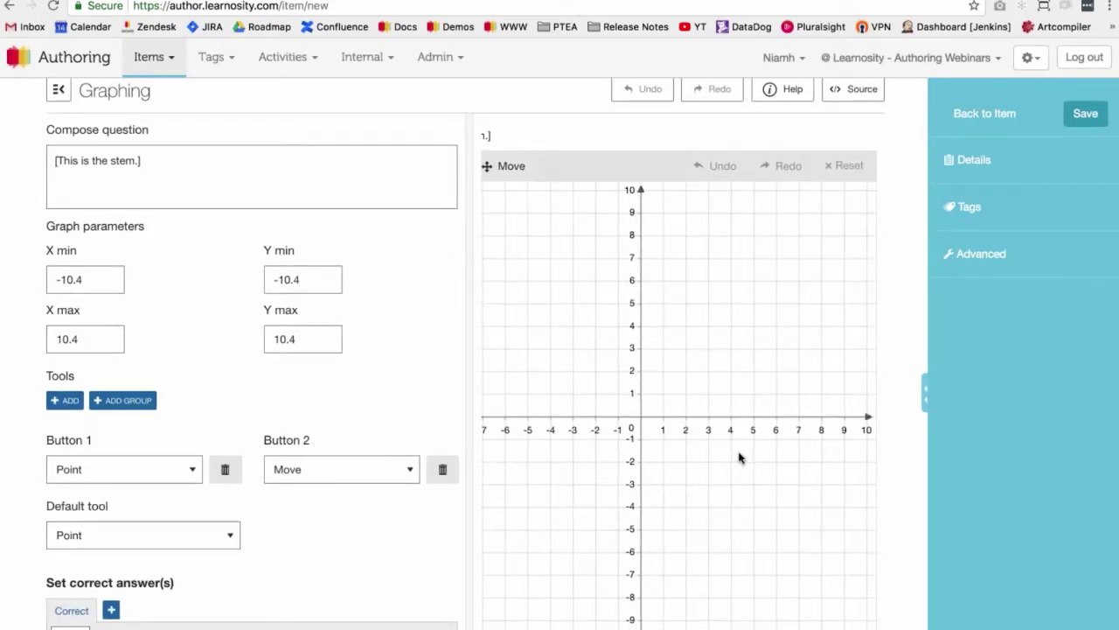
{"action": "scroll", "coordinate": [739, 458], "scroll_direction": "left", "scroll_amount": 5}
{"action": "scroll", "coordinate": [669, 471], "scroll_direction": "right", "scroll_amount": 6}
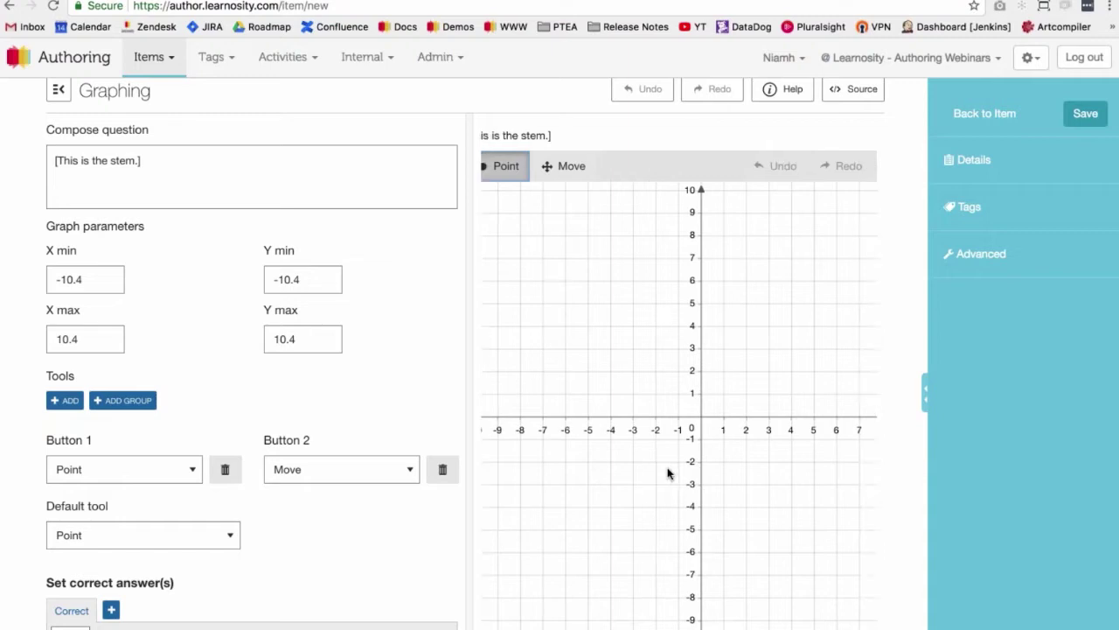
{"action": "scroll", "coordinate": [670, 470], "scroll_direction": "left", "scroll_amount": 5}
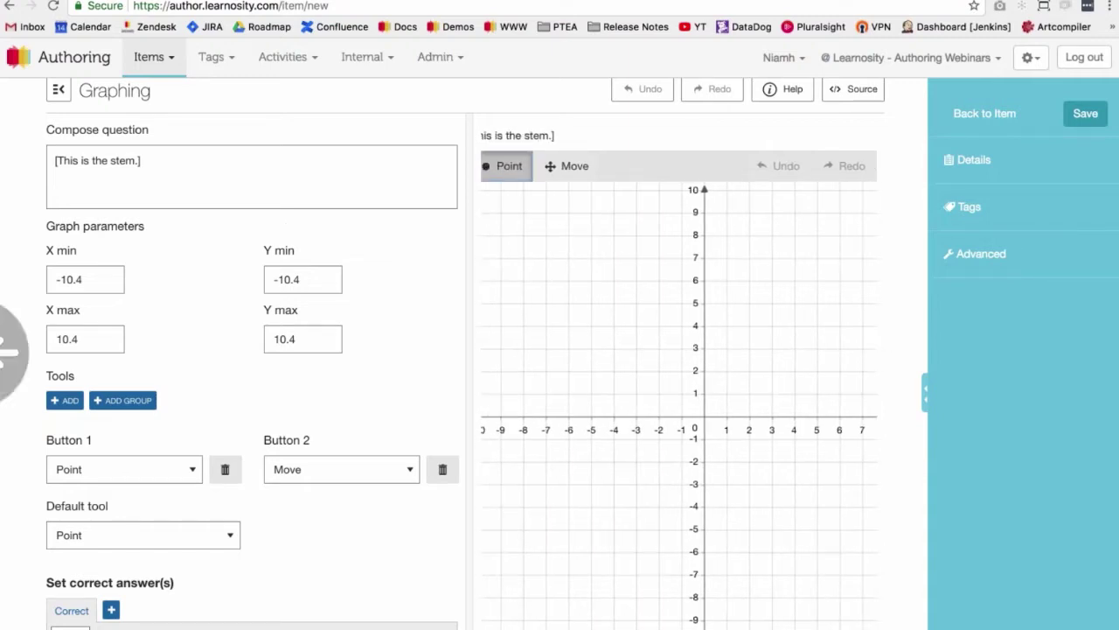
{"action": "scroll", "coordinate": [429, 254], "scroll_direction": "left", "scroll_amount": 5}
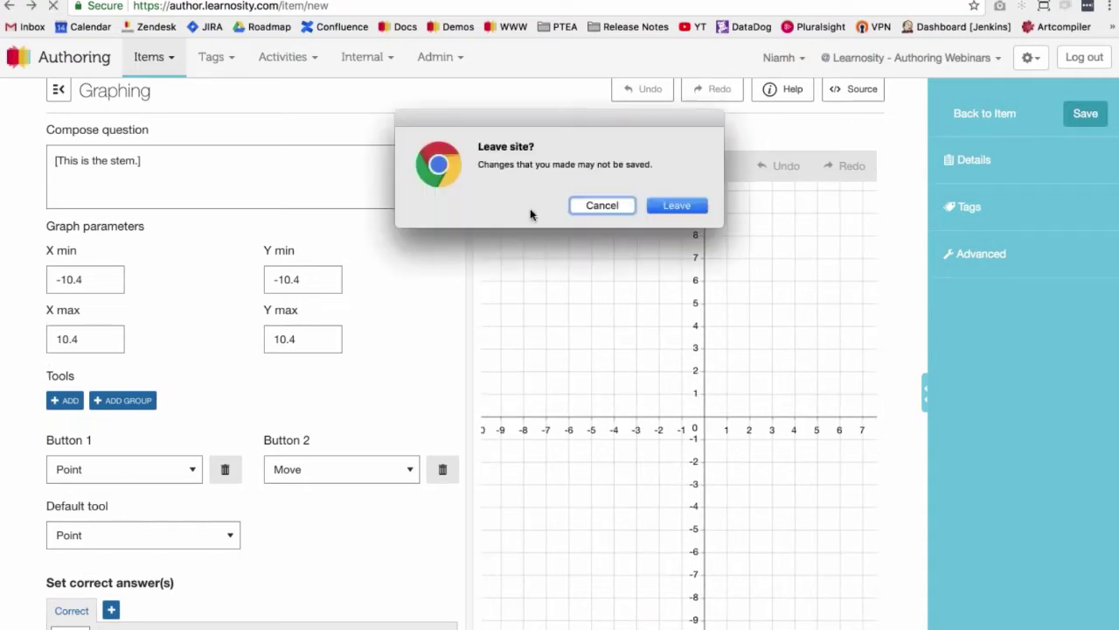
{"action": "left_click", "coordinate": [577, 206]}
Replace the placeholder question stem with "Graph the image of the triangle below after a reflection across the x-axis.".
{"action": "left_click", "coordinate": [284, 187]}
{"action": "key", "text": "ctrl+a"}
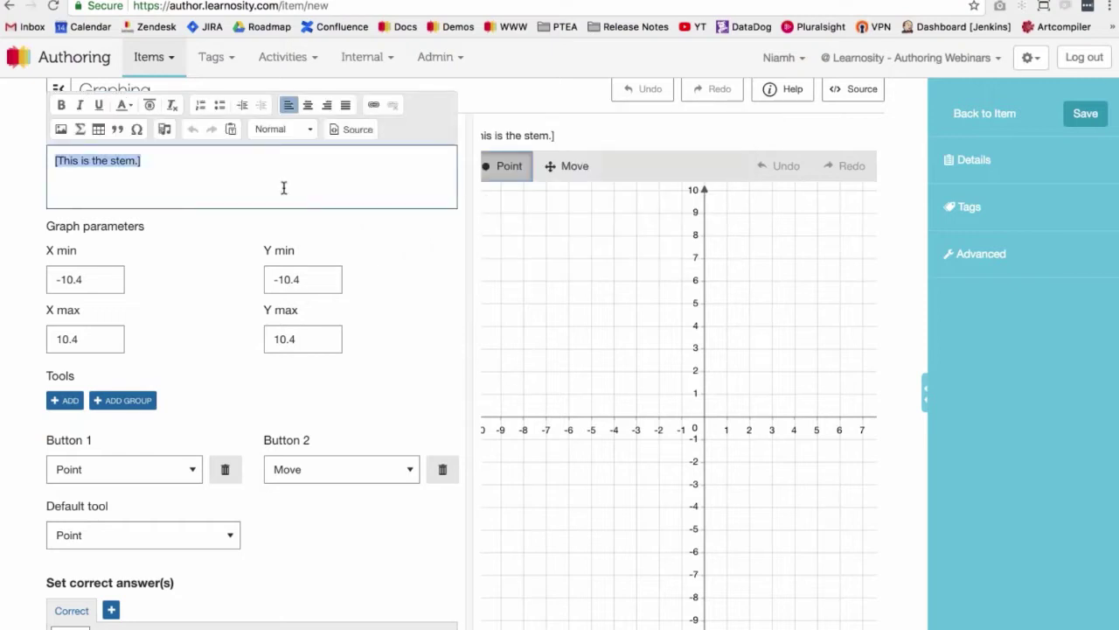
{"action": "type", "text": "G"}
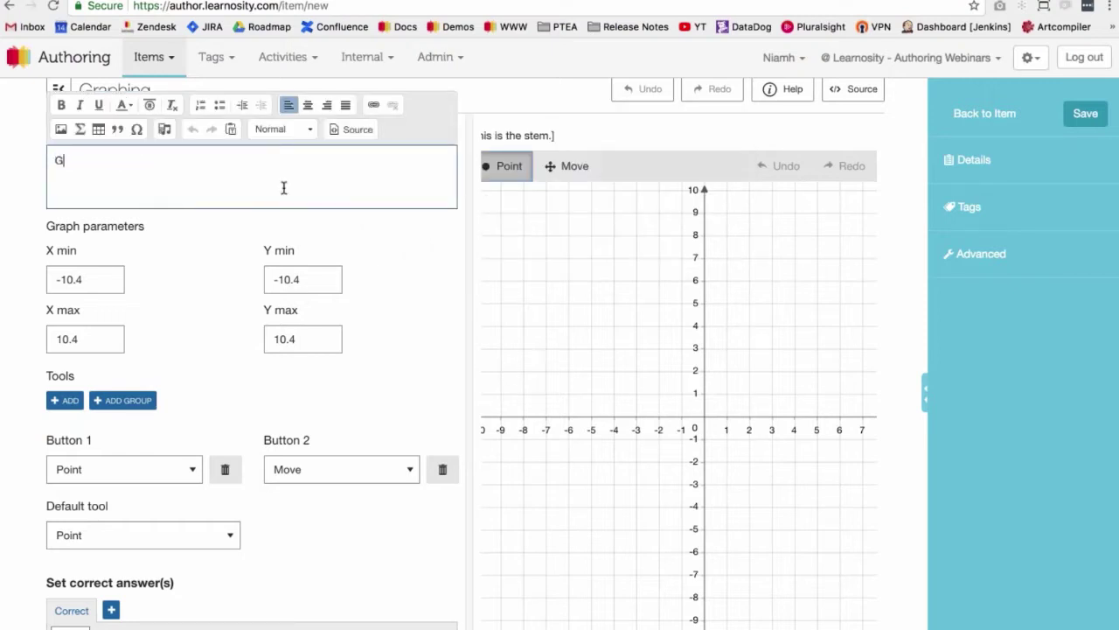
{"action": "type", "text": "rap"}
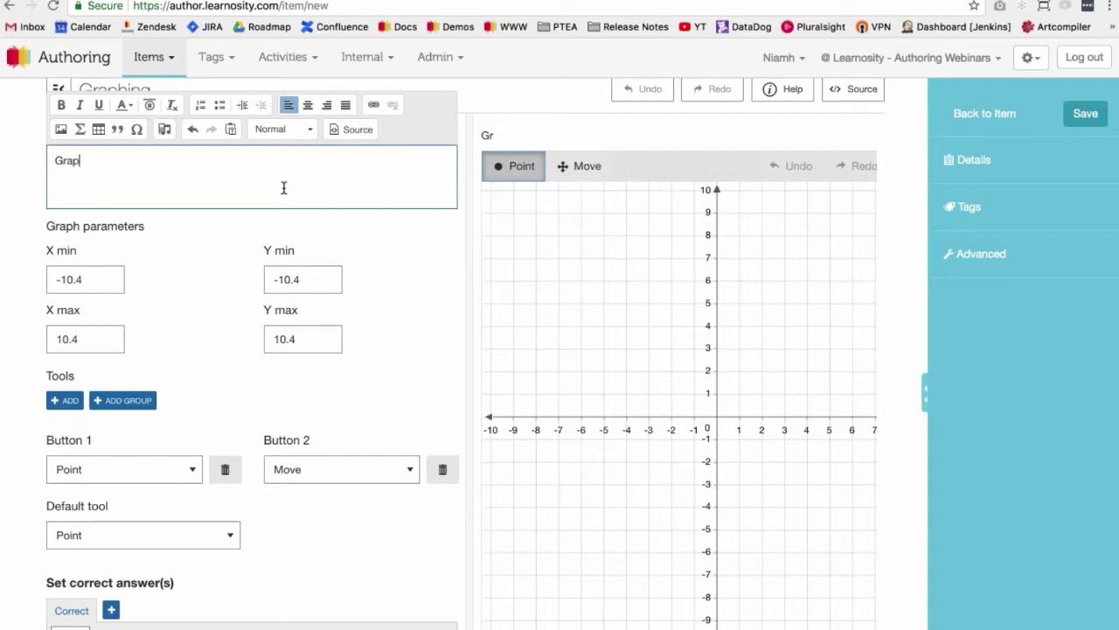
{"action": "type", "text": "h the image of "}
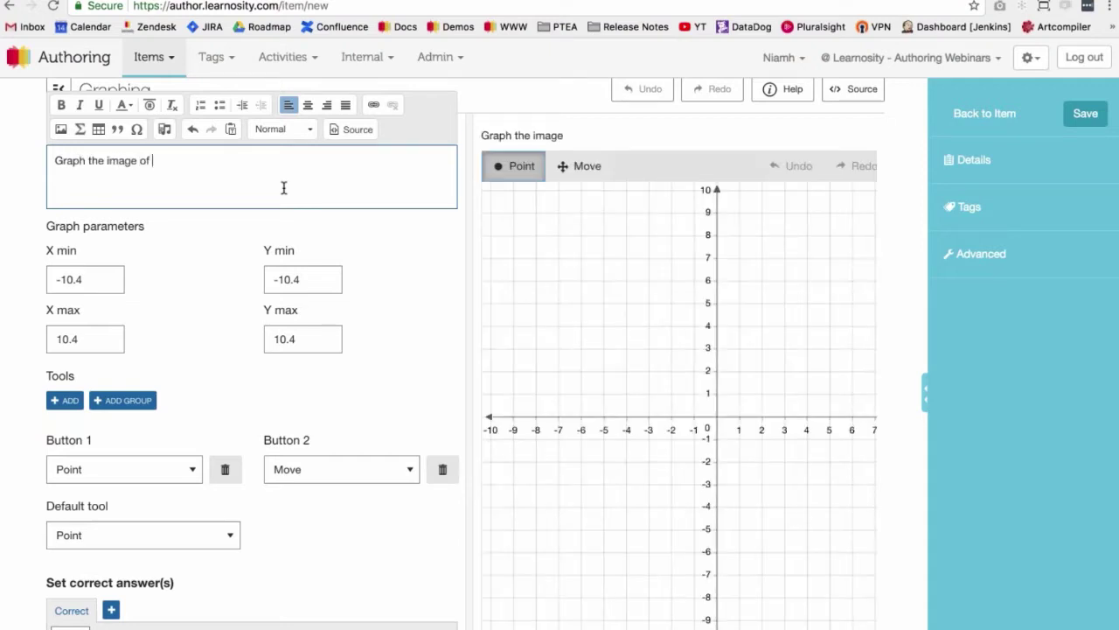
{"action": "type", "text": "the triangle below af"}
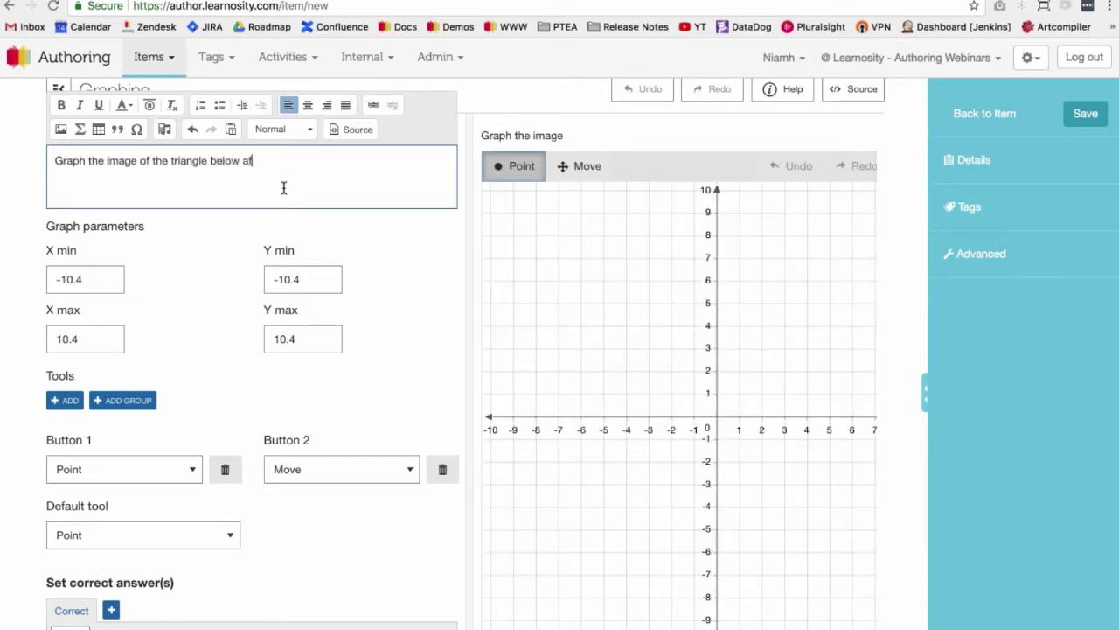
{"action": "type", "text": "ter a reflecti"}
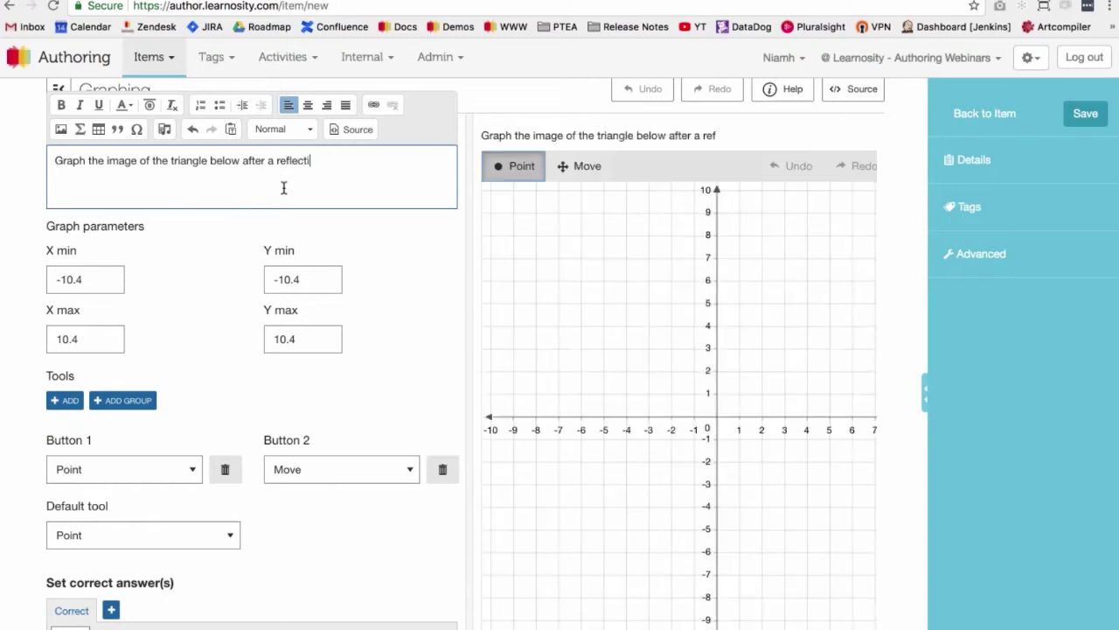
{"action": "type", "text": "on across the x-axs"}
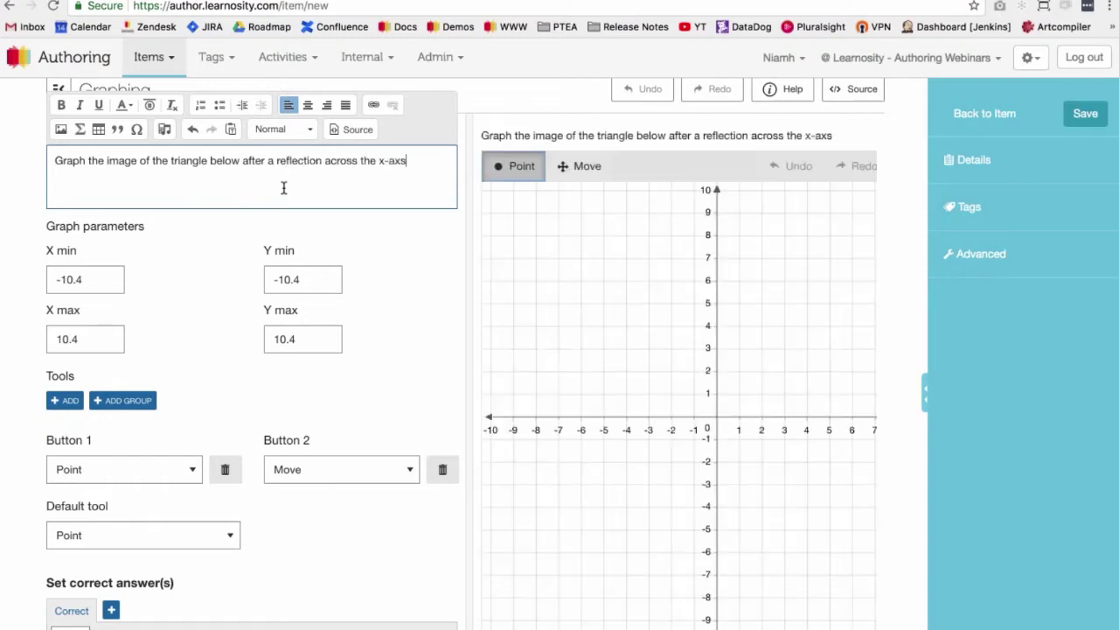
{"action": "key", "text": "BackSpace"}
{"action": "type", "text": "is."}
{"action": "left_click", "coordinate": [213, 261]}
Review the X and Y graph parameters against the preview's axes, along with the drawing tools offered to the student.
{"action": "scroll", "coordinate": [211, 261], "scroll_direction": "down", "scroll_amount": 1}
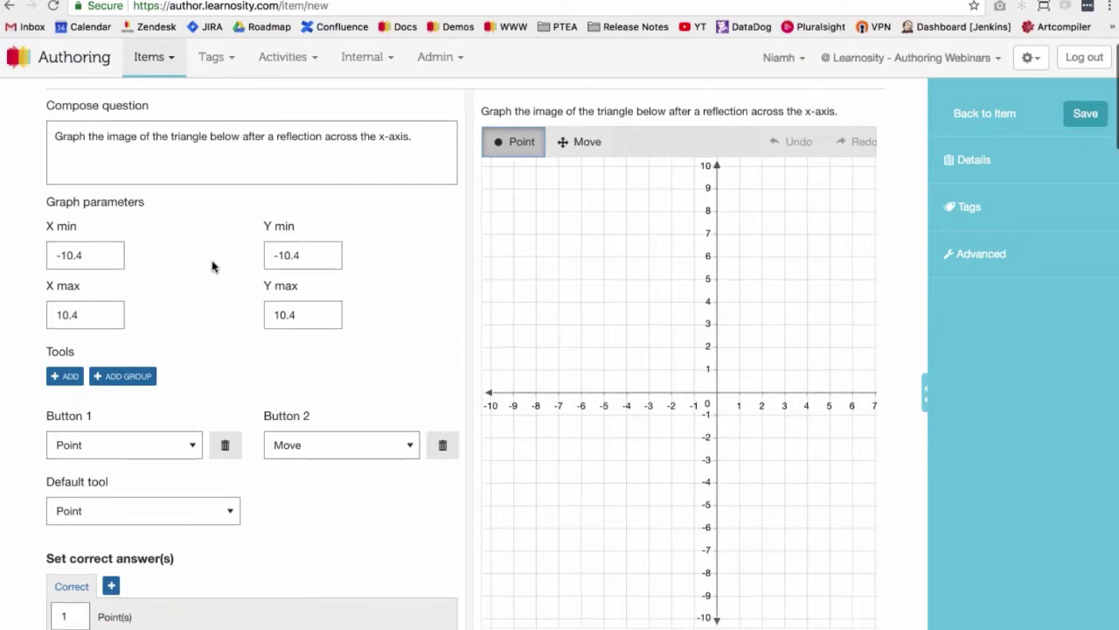
{"action": "scroll", "coordinate": [212, 267], "scroll_direction": "down", "scroll_amount": 1}
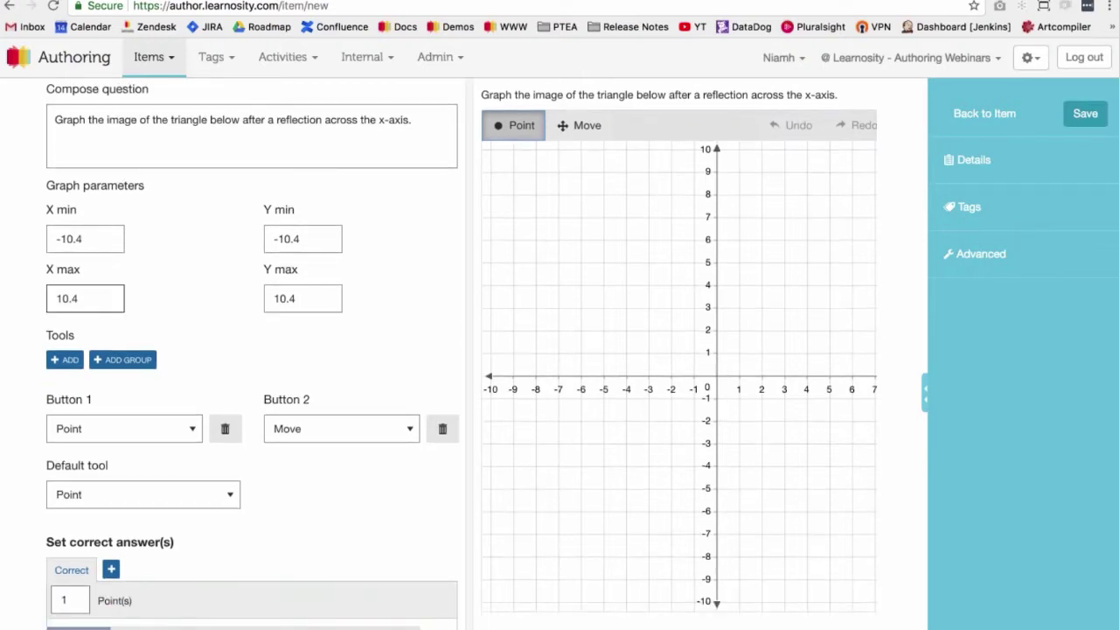
{"action": "scroll", "coordinate": [213, 267], "scroll_direction": "down", "scroll_amount": 1}
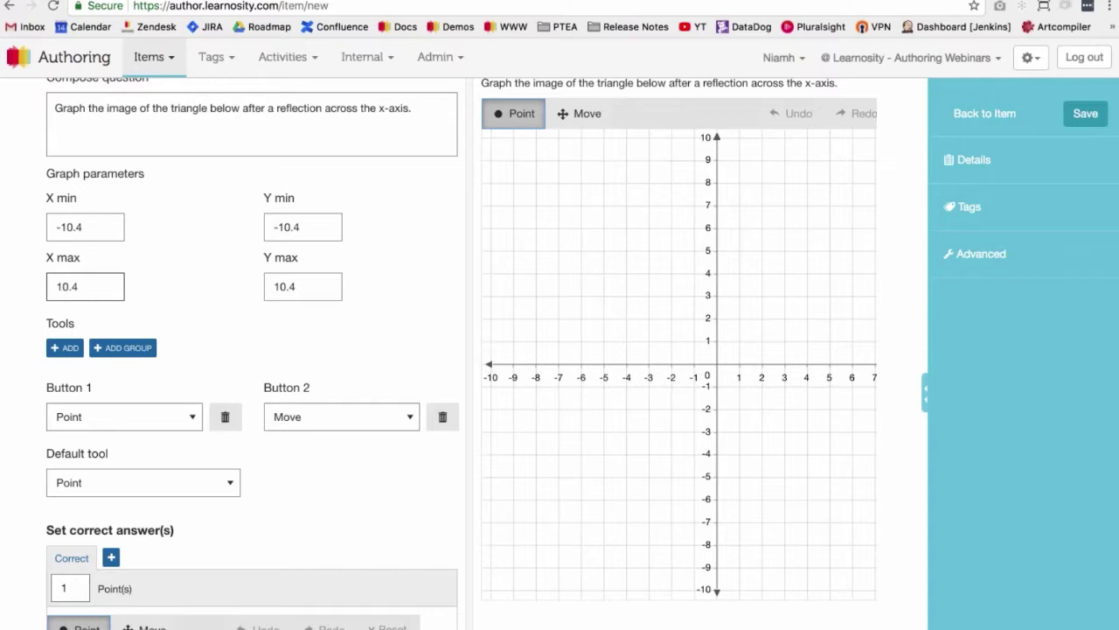
{"action": "scroll", "coordinate": [213, 267], "scroll_direction": "down", "scroll_amount": 1}
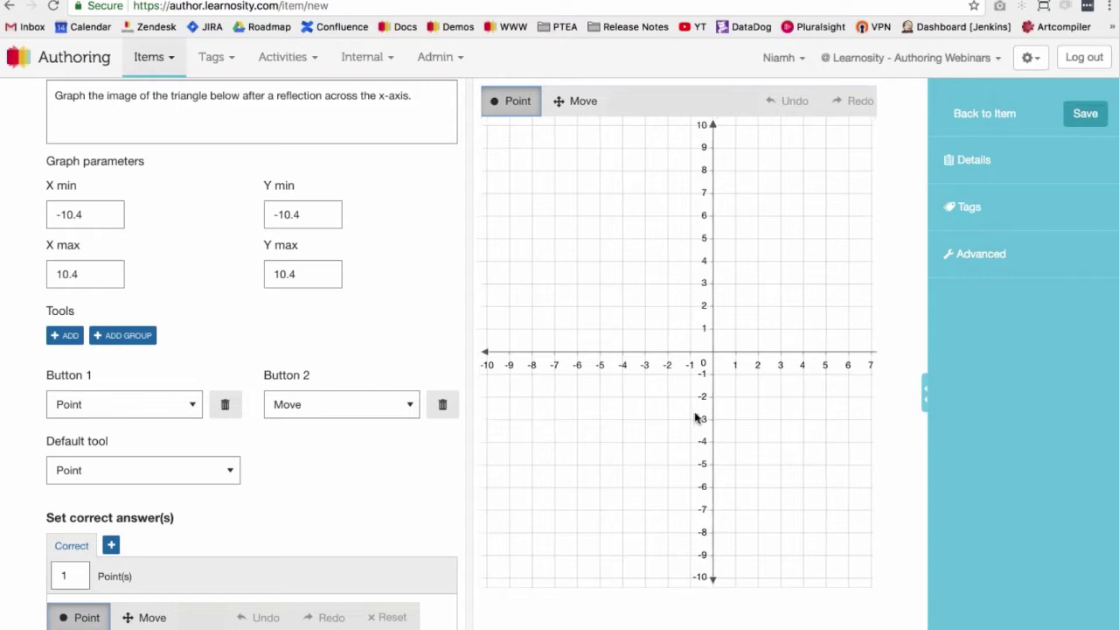
{"action": "scroll", "coordinate": [694, 417], "scroll_direction": "right", "scroll_amount": 3}
{"action": "scroll", "coordinate": [695, 417], "scroll_direction": "left", "scroll_amount": 2}
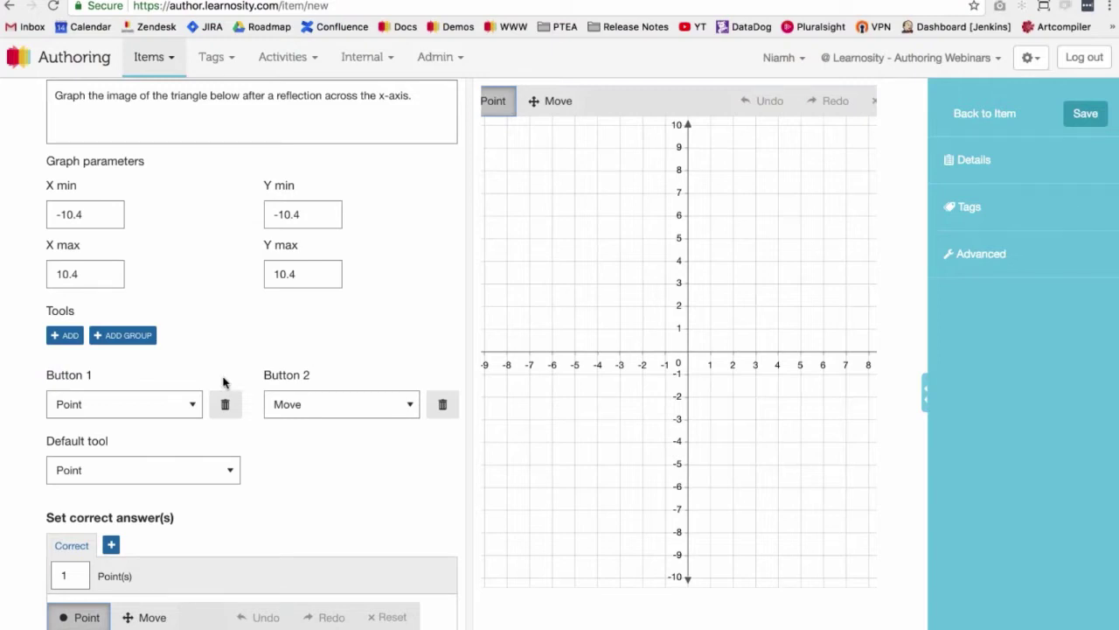
{"action": "scroll", "coordinate": [223, 381], "scroll_direction": "down", "scroll_amount": 1}
{"action": "scroll", "coordinate": [245, 362], "scroll_direction": "down", "scroll_amount": 1}
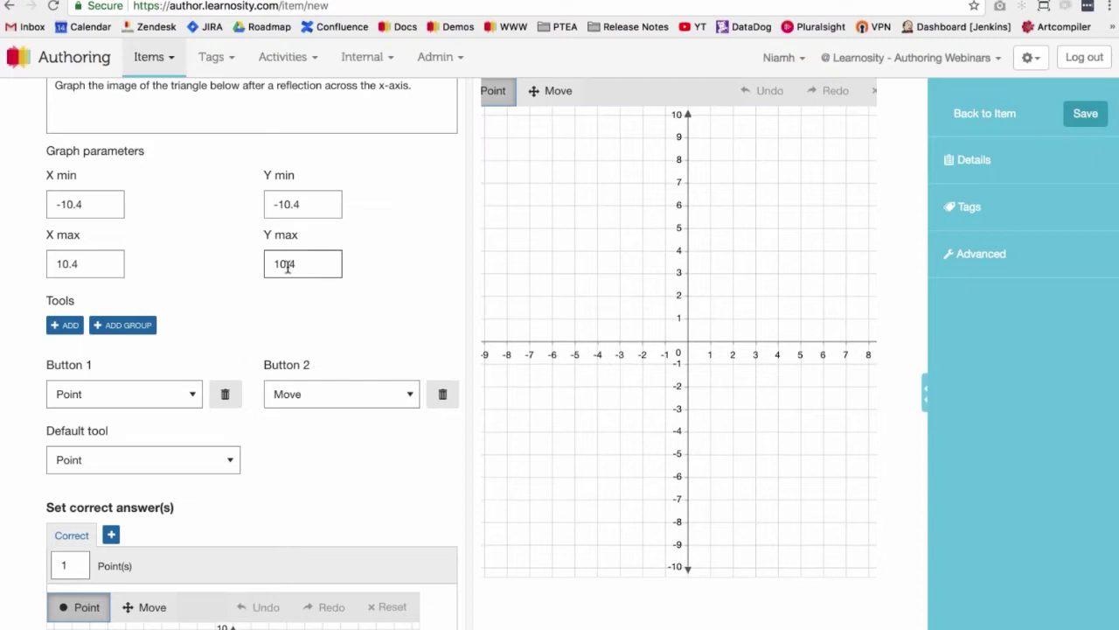
{"action": "left_click", "coordinate": [53, 330]}
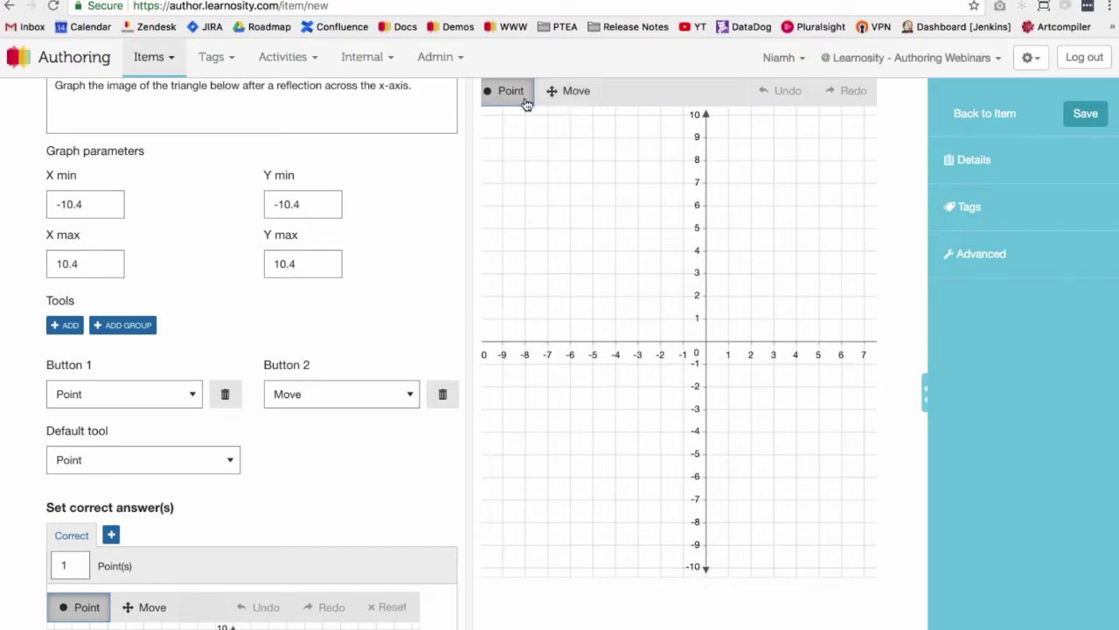
Try plotting a point at (-9, 7) in the preview and moving it to (-5, 5), and undo both actions.
{"action": "left_click", "coordinate": [502, 182]}
{"action": "left_click", "coordinate": [549, 98]}
{"action": "left_click_drag", "start_coordinate": [501, 188], "coordinate": [593, 233]}
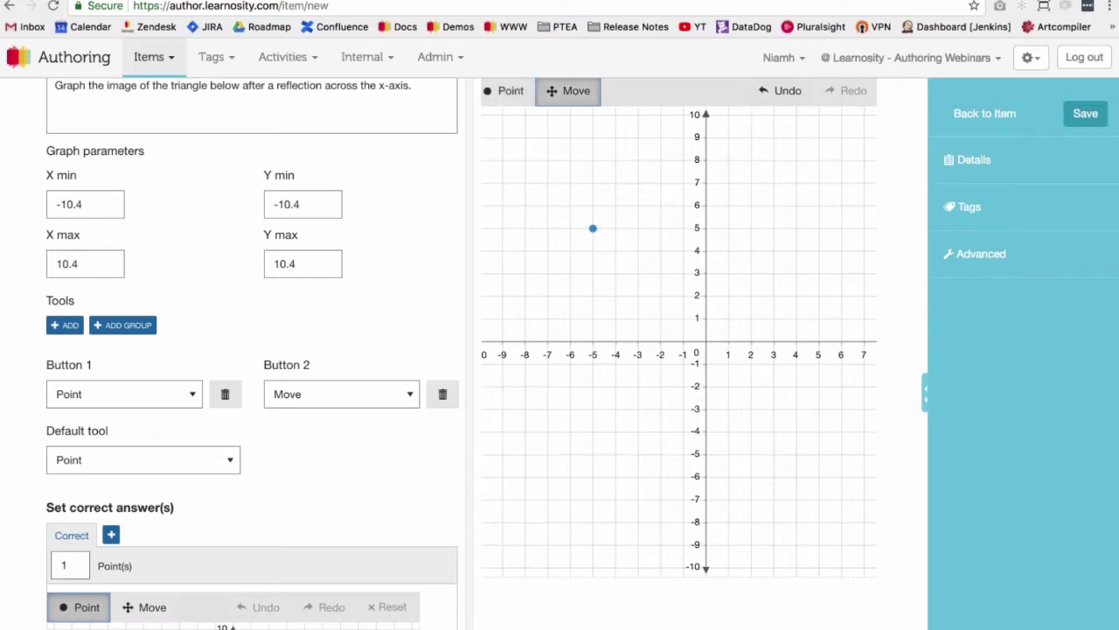
{"action": "left_click", "coordinate": [779, 90]}
{"action": "left_click", "coordinate": [778, 90]}
{"action": "scroll", "coordinate": [346, 426], "scroll_direction": "down", "scroll_amount": 2}
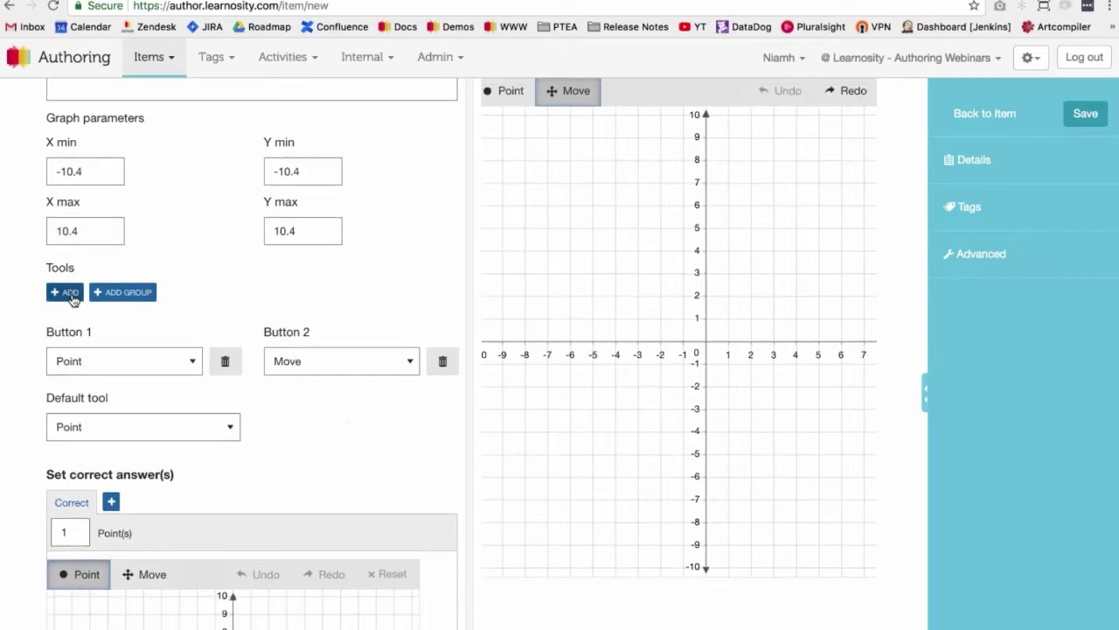
Try adding Ray as a third tool button for the graph, and remove that button again.
{"action": "left_click", "coordinate": [73, 297]}
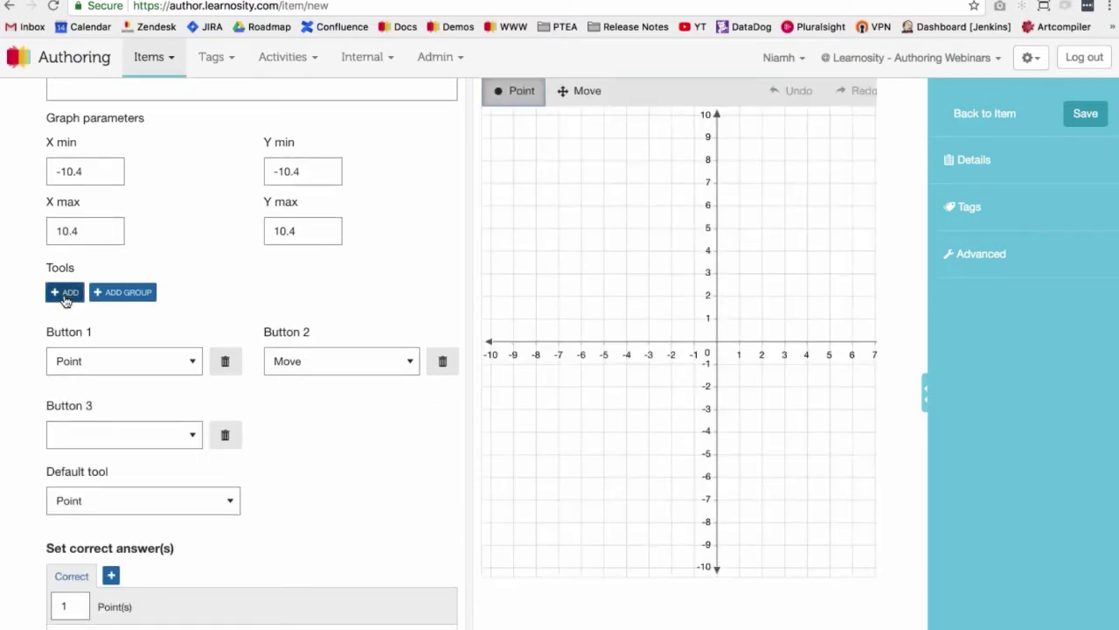
{"action": "left_click", "coordinate": [123, 435]}
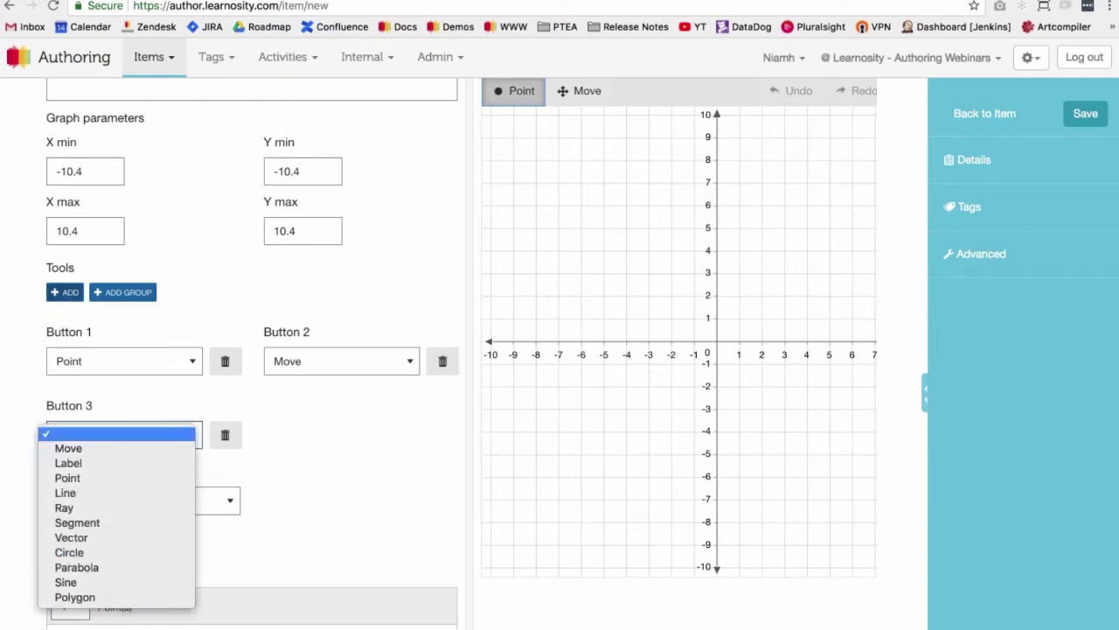
{"action": "left_click", "coordinate": [84, 506]}
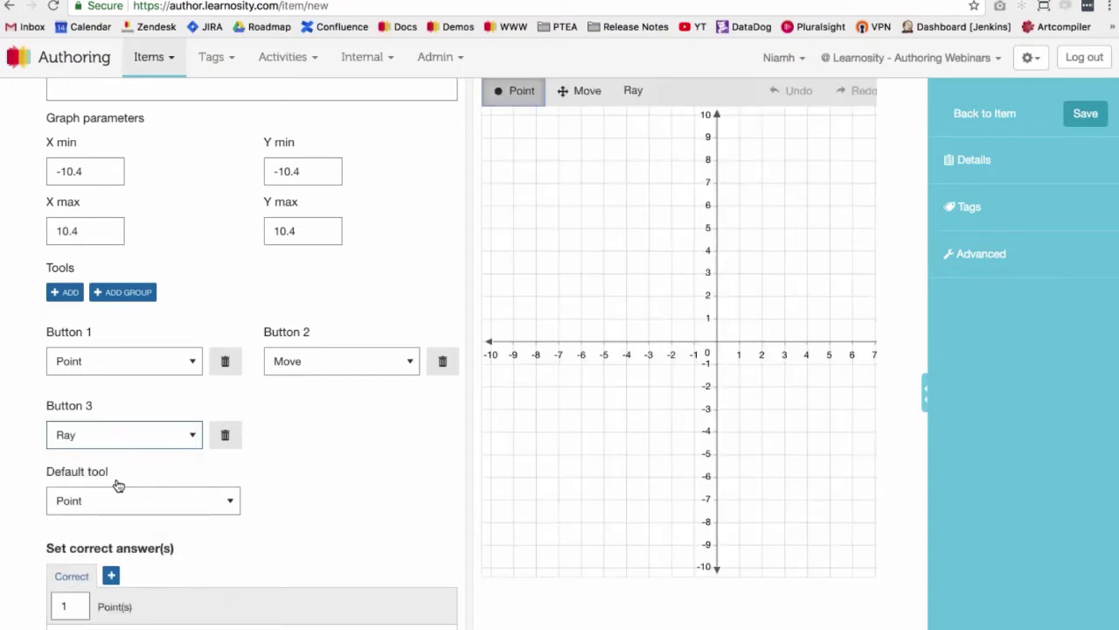
{"action": "left_click", "coordinate": [227, 432]}
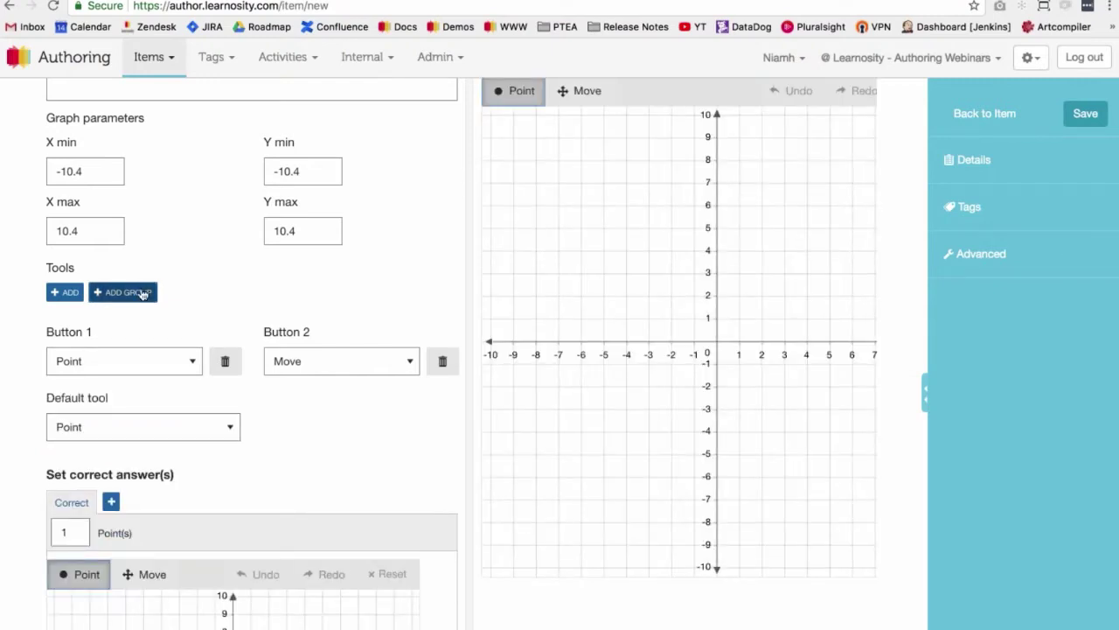
Add a tool group to the graph containing the Label, Line and Segment tools.
{"action": "left_click", "coordinate": [143, 293]}
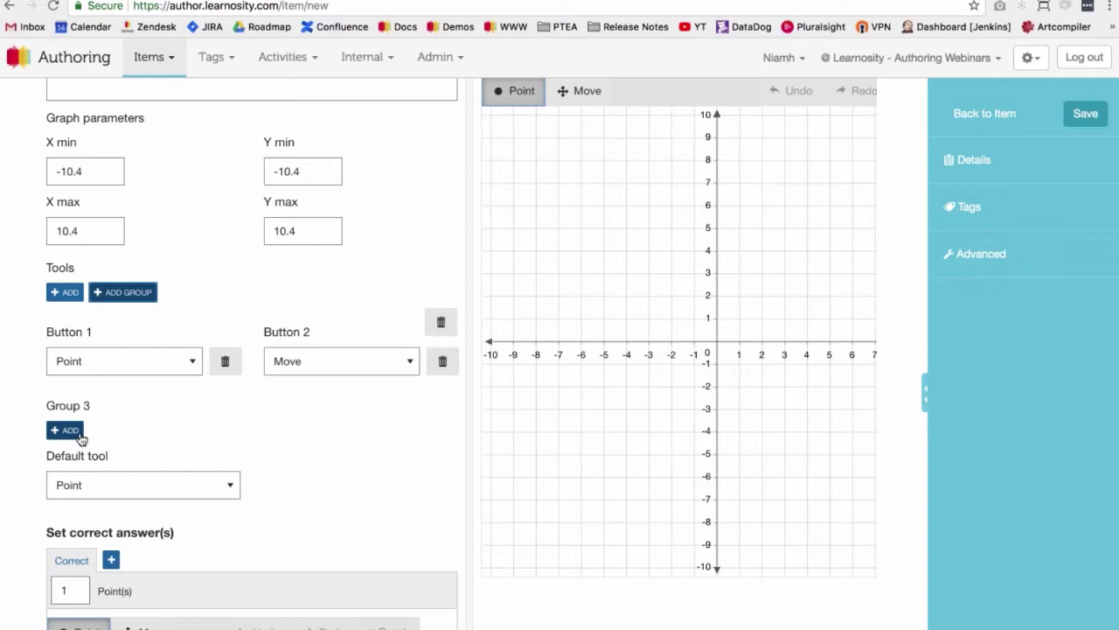
{"action": "left_click", "coordinate": [70, 431]}
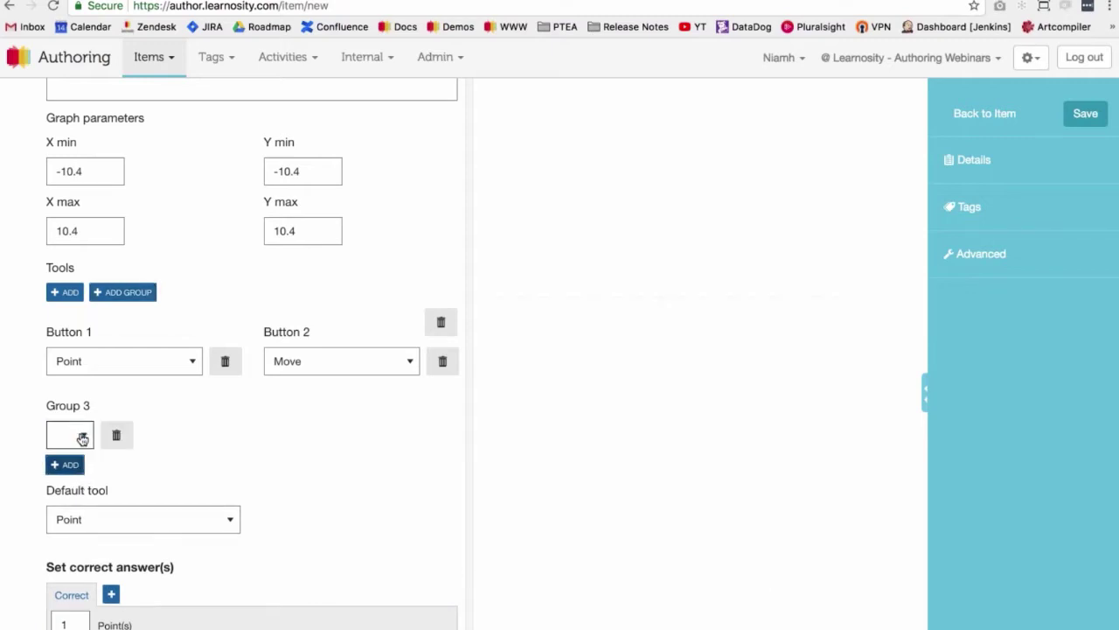
{"action": "left_click", "coordinate": [79, 438]}
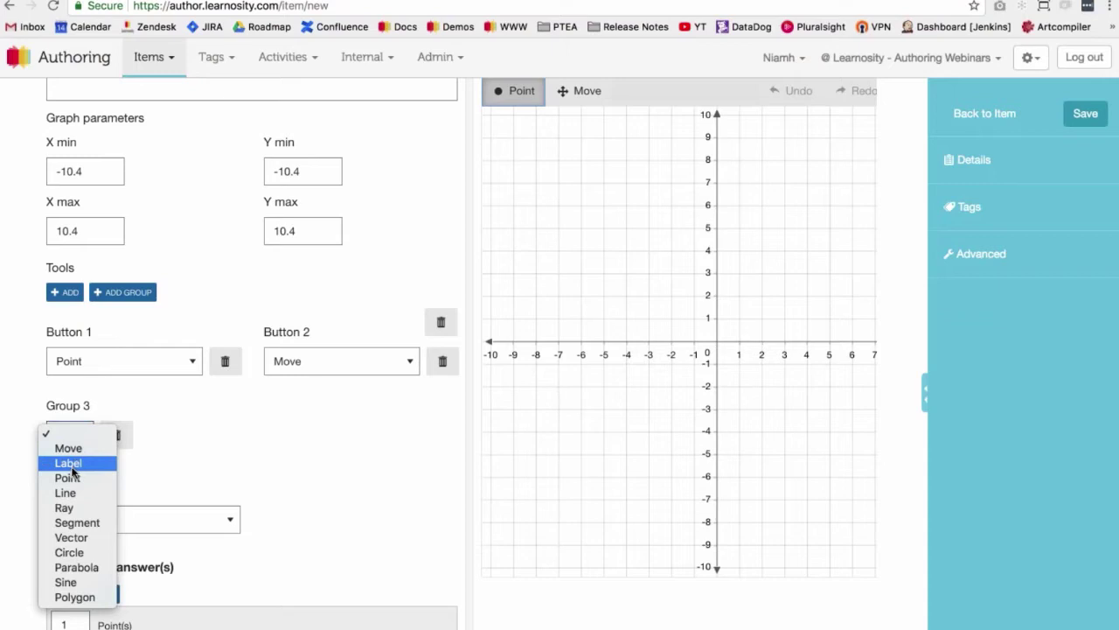
{"action": "left_click", "coordinate": [73, 465]}
{"action": "left_click", "coordinate": [70, 467]}
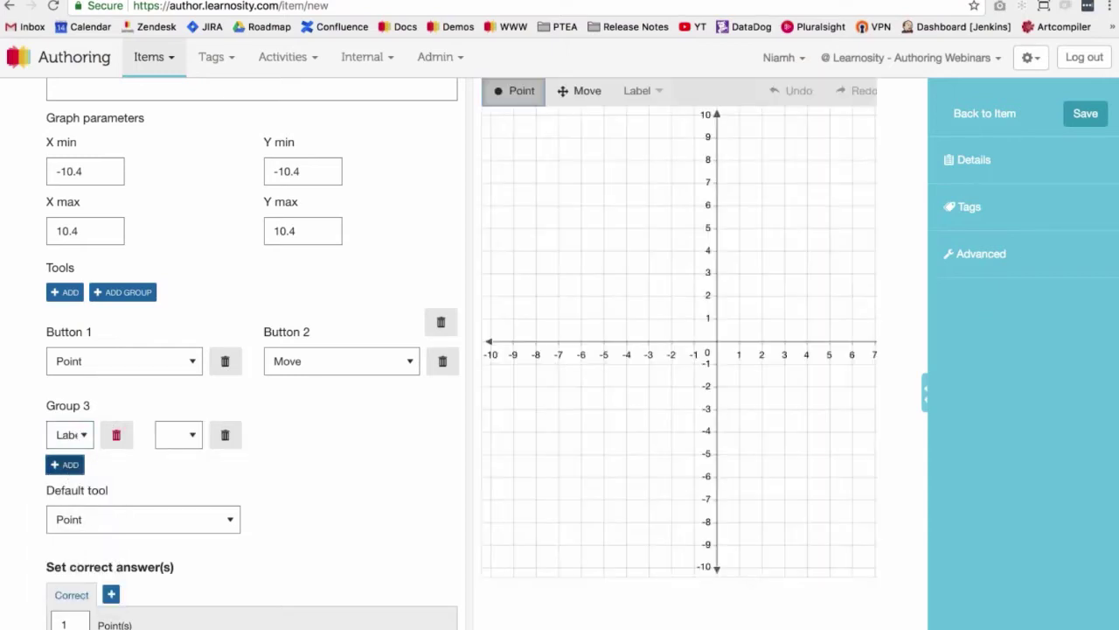
{"action": "left_click", "coordinate": [178, 434]}
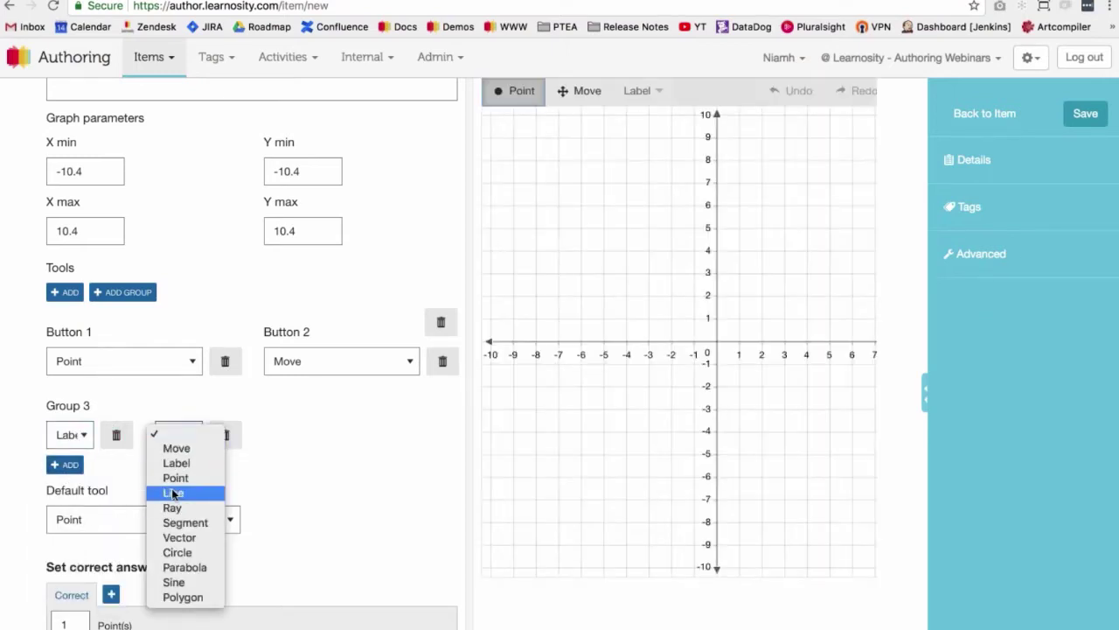
{"action": "left_click", "coordinate": [174, 492]}
{"action": "left_click", "coordinate": [67, 466]}
{"action": "left_click", "coordinate": [68, 468]}
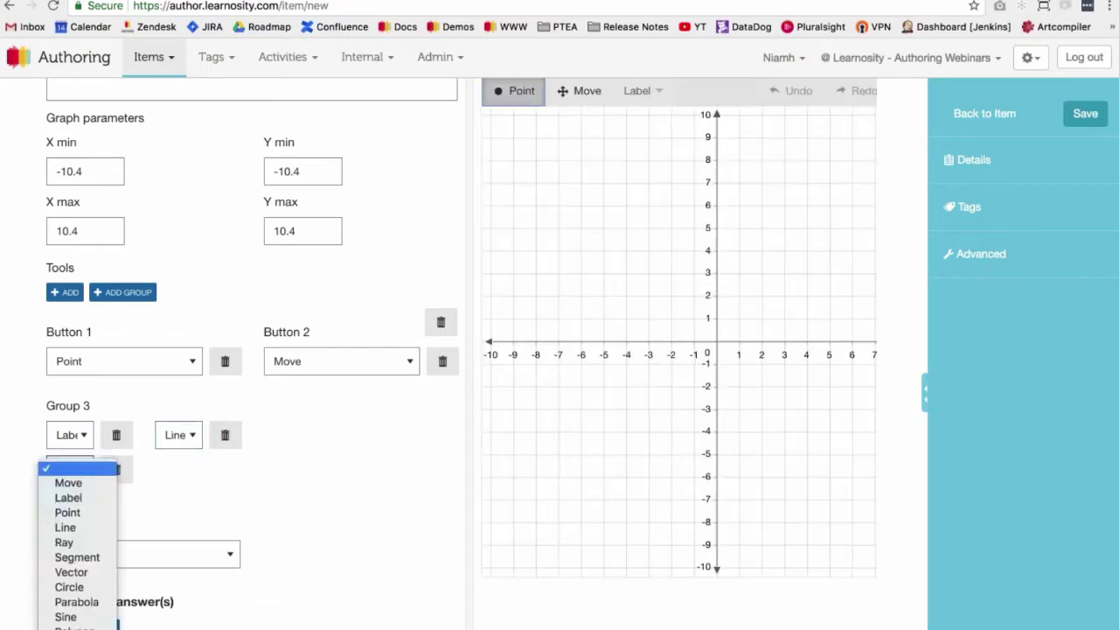
{"action": "left_click", "coordinate": [59, 560]}
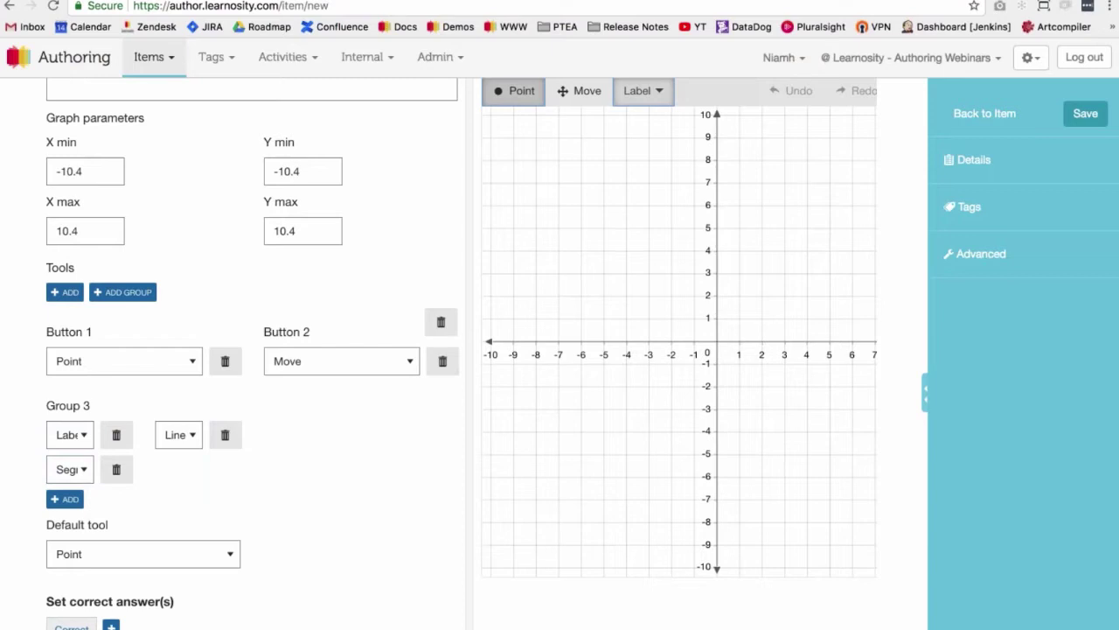
Check the new group's tools in the preview and the choices available for the default tool, keeping Point.
{"action": "left_click", "coordinate": [644, 90]}
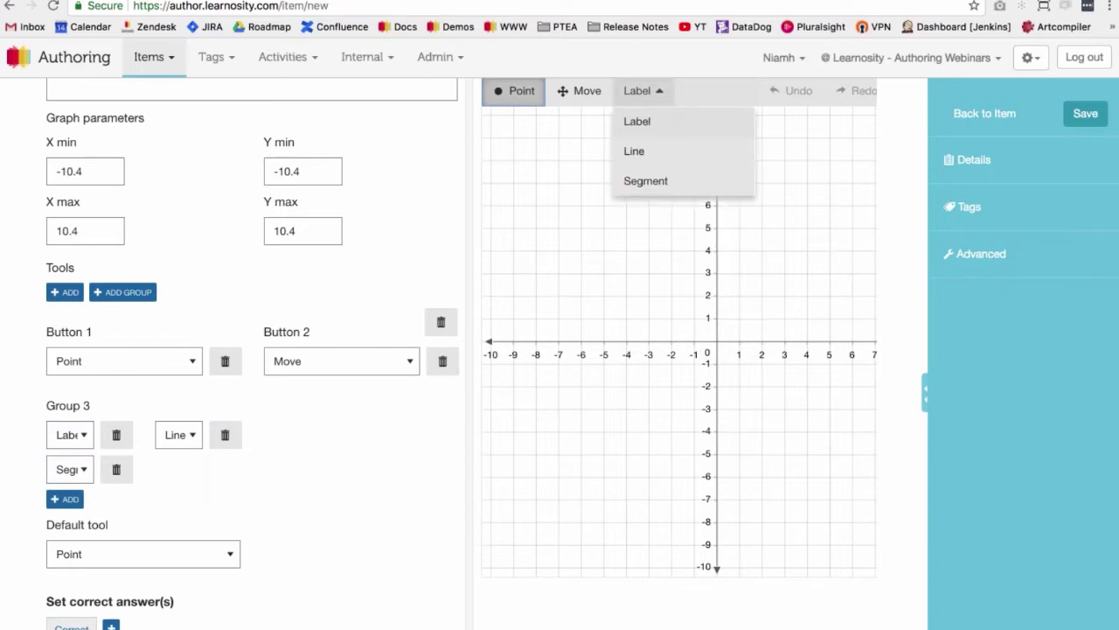
{"action": "left_click", "coordinate": [658, 92]}
{"action": "scroll", "coordinate": [254, 350], "scroll_direction": "down", "scroll_amount": 1}
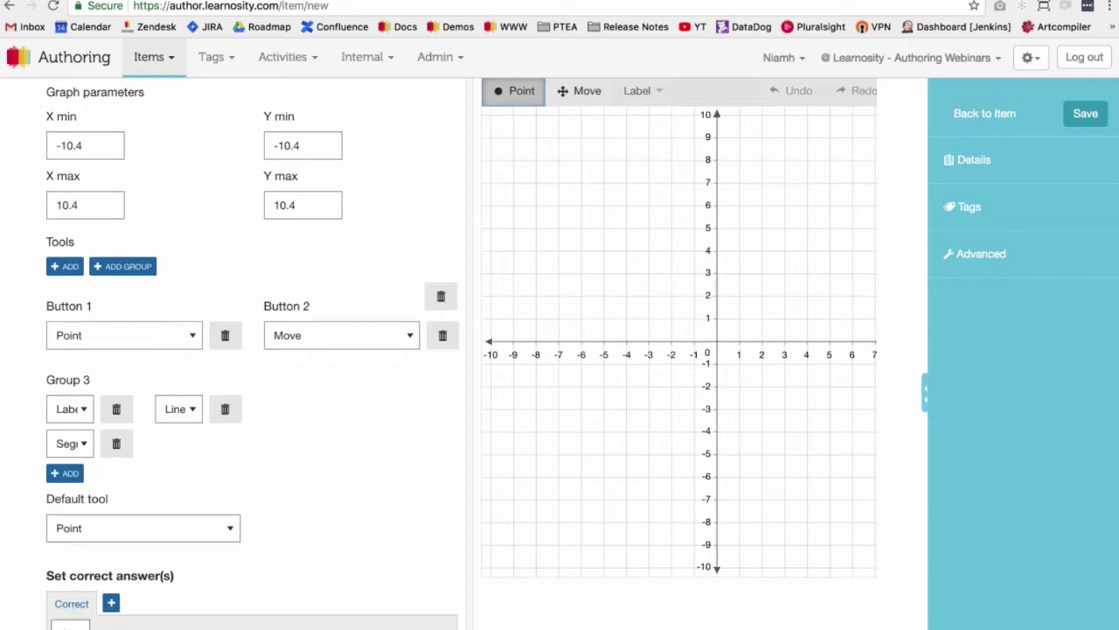
{"action": "scroll", "coordinate": [254, 350], "scroll_direction": "down", "scroll_amount": 1}
{"action": "scroll", "coordinate": [79, 341], "scroll_direction": "down", "scroll_amount": 1}
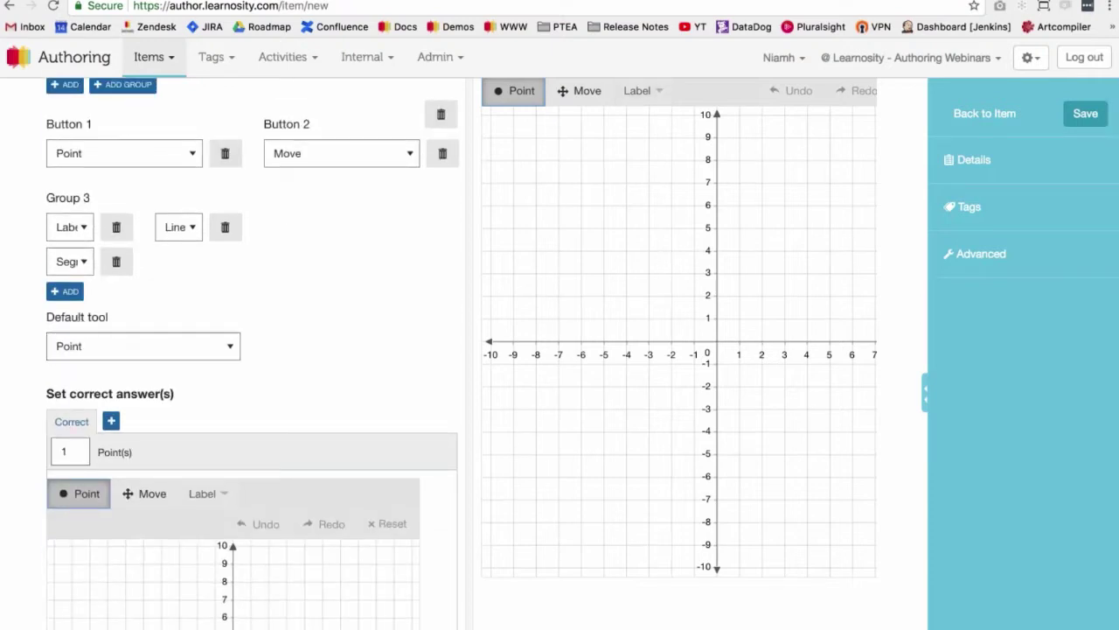
{"action": "left_click", "coordinate": [83, 348]}
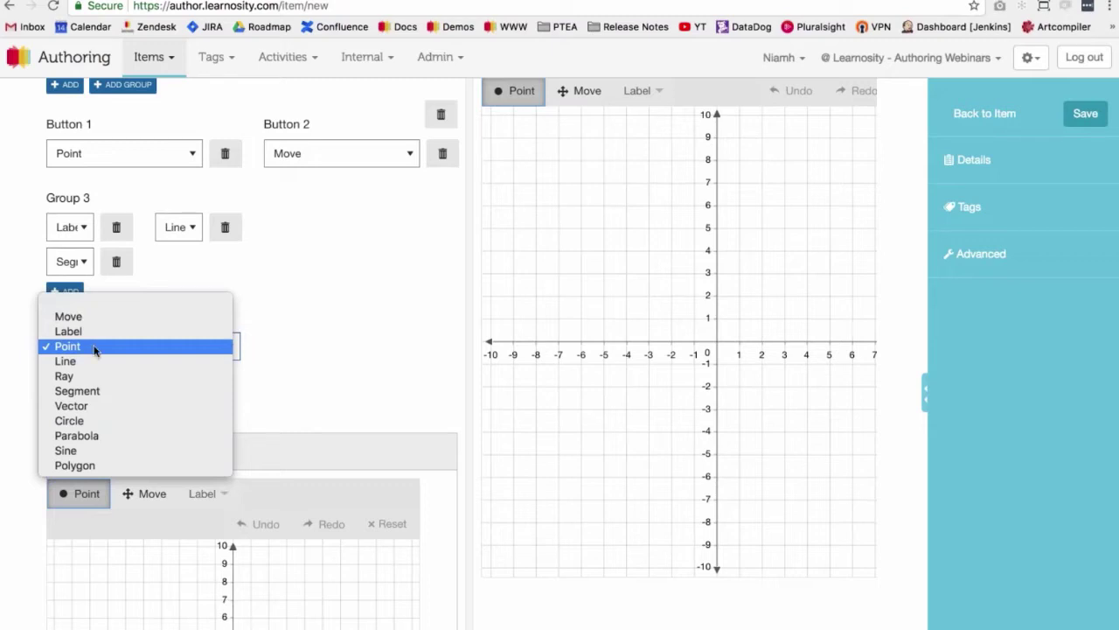
{"action": "left_click", "coordinate": [269, 344]}
Review the correct-answer section and its graph, including the choices for ignoring repeated shapes, keeping No.
{"action": "scroll", "coordinate": [268, 344], "scroll_direction": "down", "scroll_amount": 1}
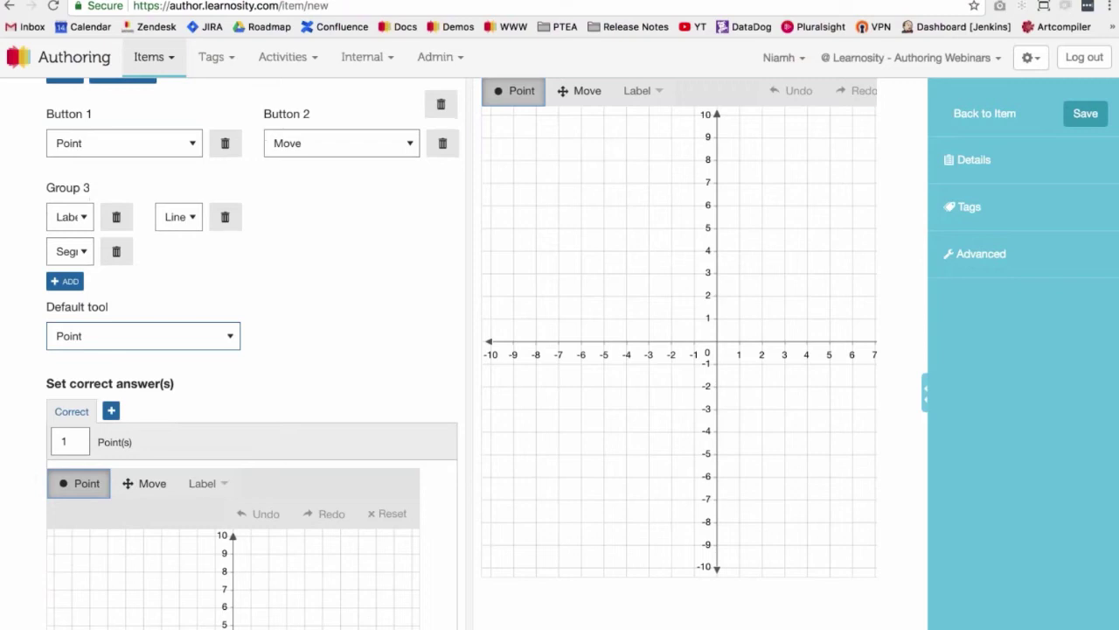
{"action": "scroll", "coordinate": [254, 349], "scroll_direction": "down", "scroll_amount": 1}
{"action": "scroll", "coordinate": [254, 350], "scroll_direction": "up", "scroll_amount": 1}
{"action": "scroll", "coordinate": [253, 350], "scroll_direction": "down", "scroll_amount": 1}
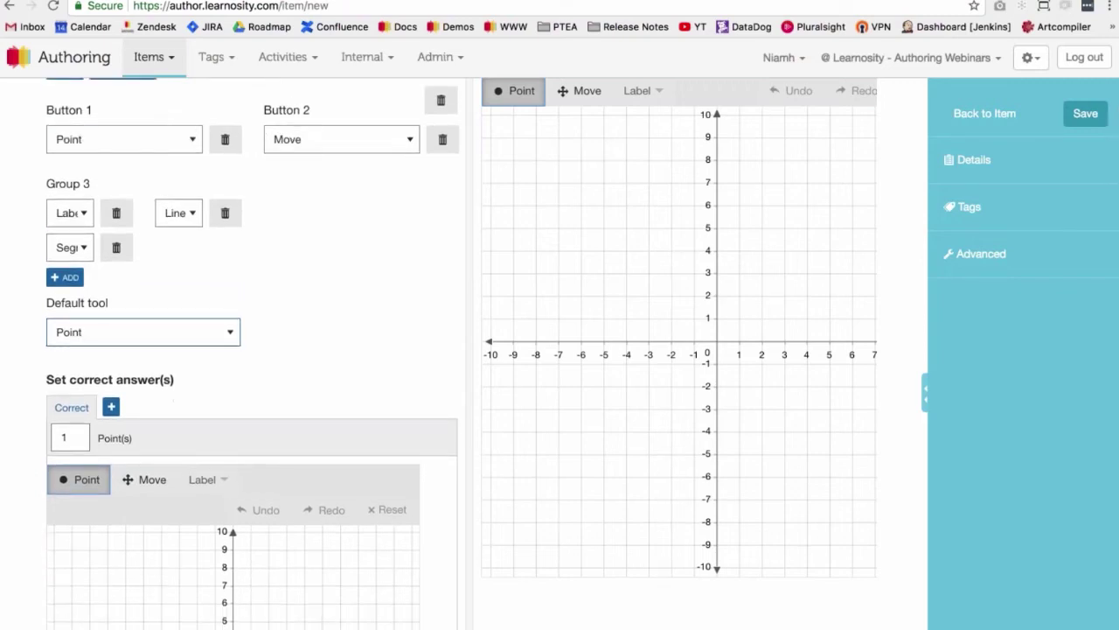
{"action": "scroll", "coordinate": [169, 390], "scroll_direction": "down", "scroll_amount": 6}
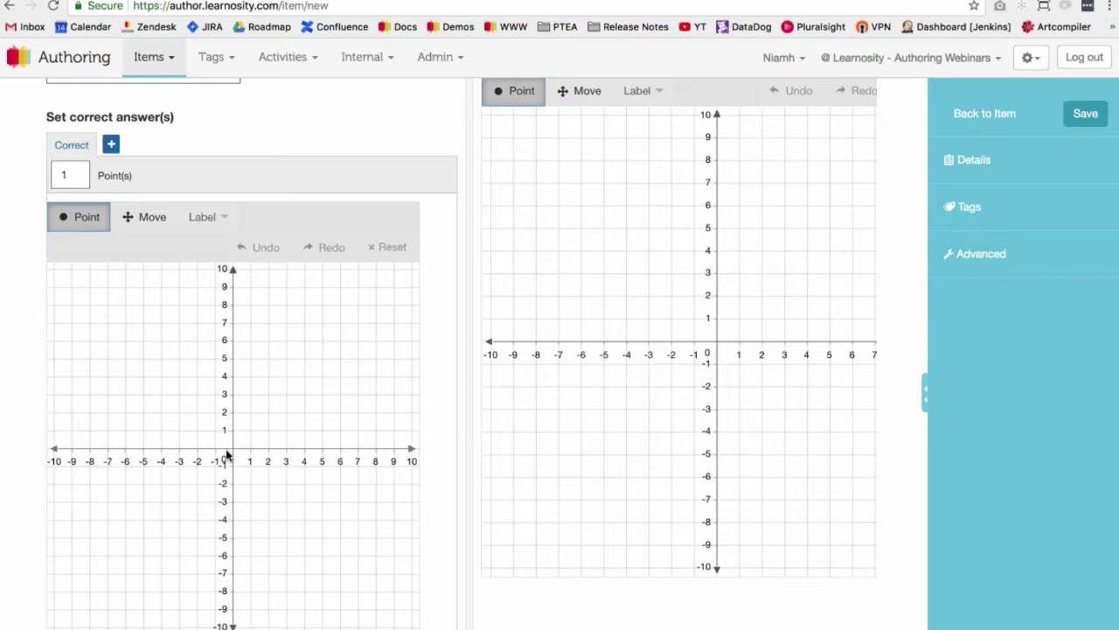
{"action": "scroll", "coordinate": [226, 455], "scroll_direction": "down", "scroll_amount": 1}
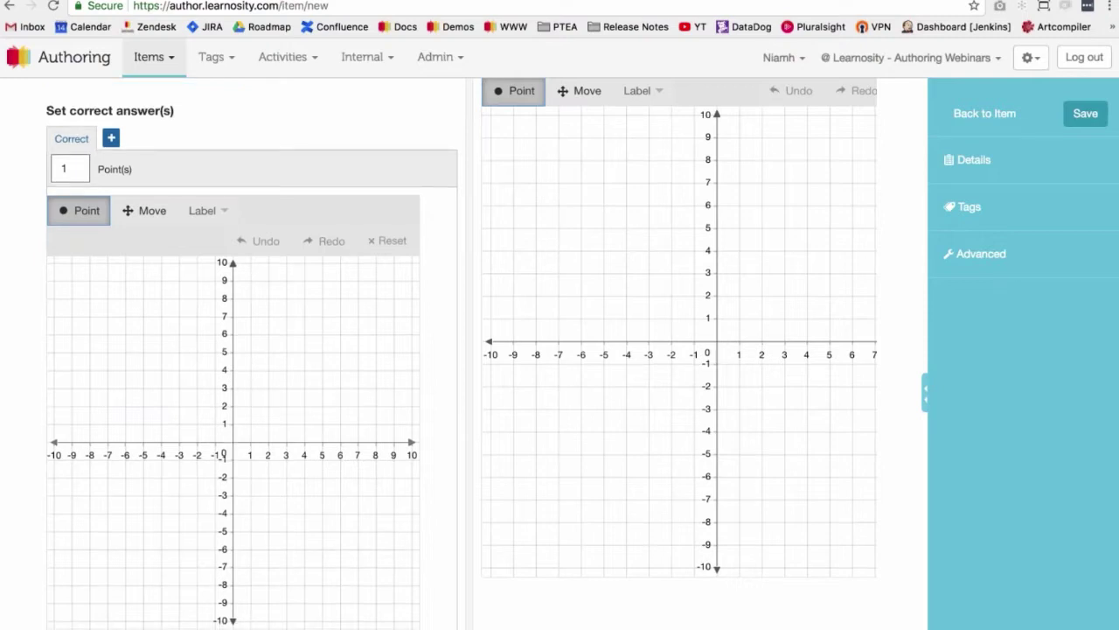
{"action": "scroll", "coordinate": [102, 589], "scroll_direction": "down", "scroll_amount": 4}
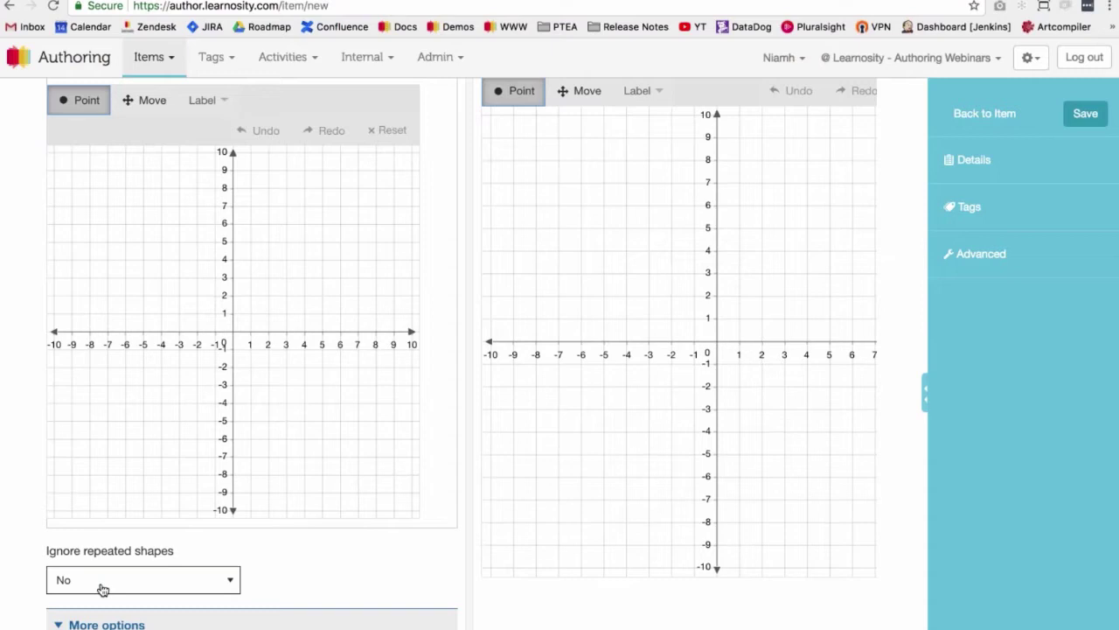
{"action": "left_click", "coordinate": [102, 589]}
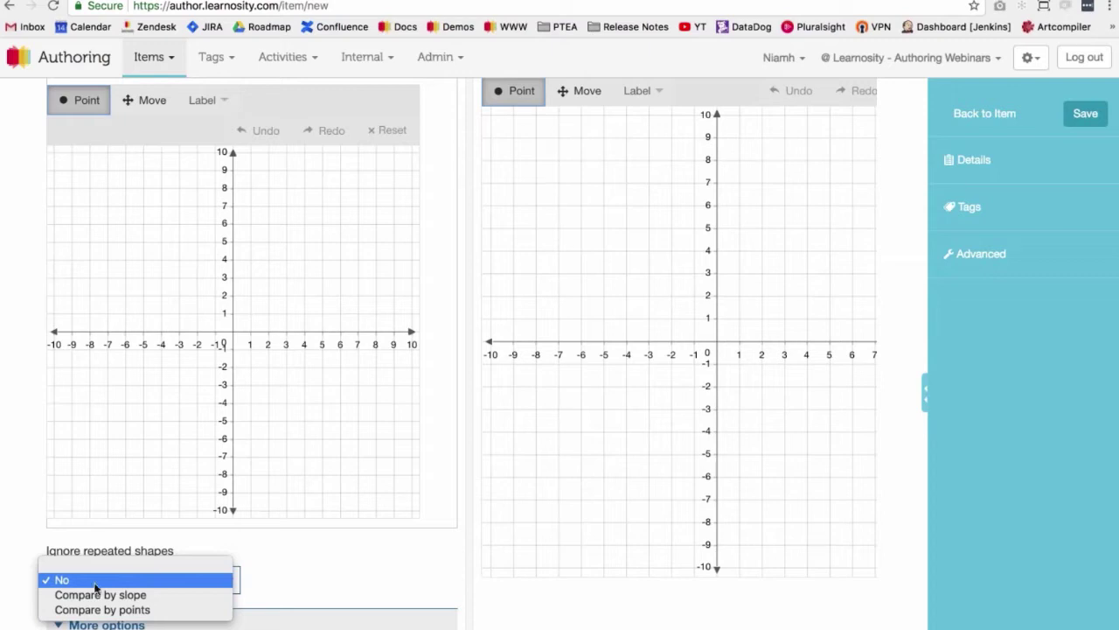
{"action": "left_click", "coordinate": [20, 569]}
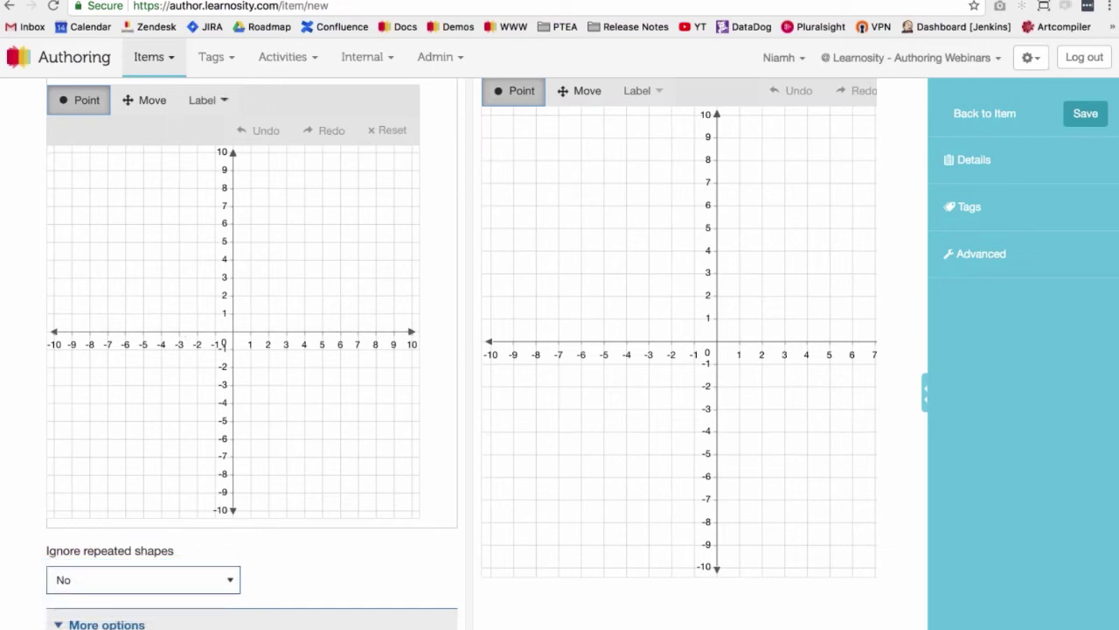
Draw a vertical line through (-3, 7) and (-3, 4) on the correct-answer graph.
{"action": "left_click", "coordinate": [200, 105]}
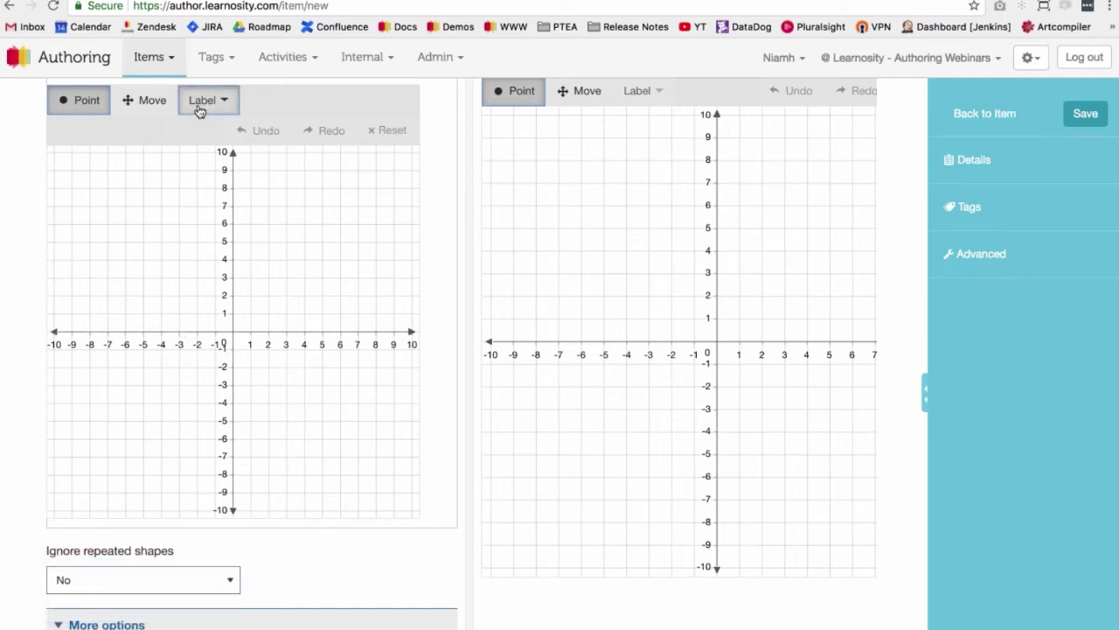
{"action": "left_click", "coordinate": [200, 104]}
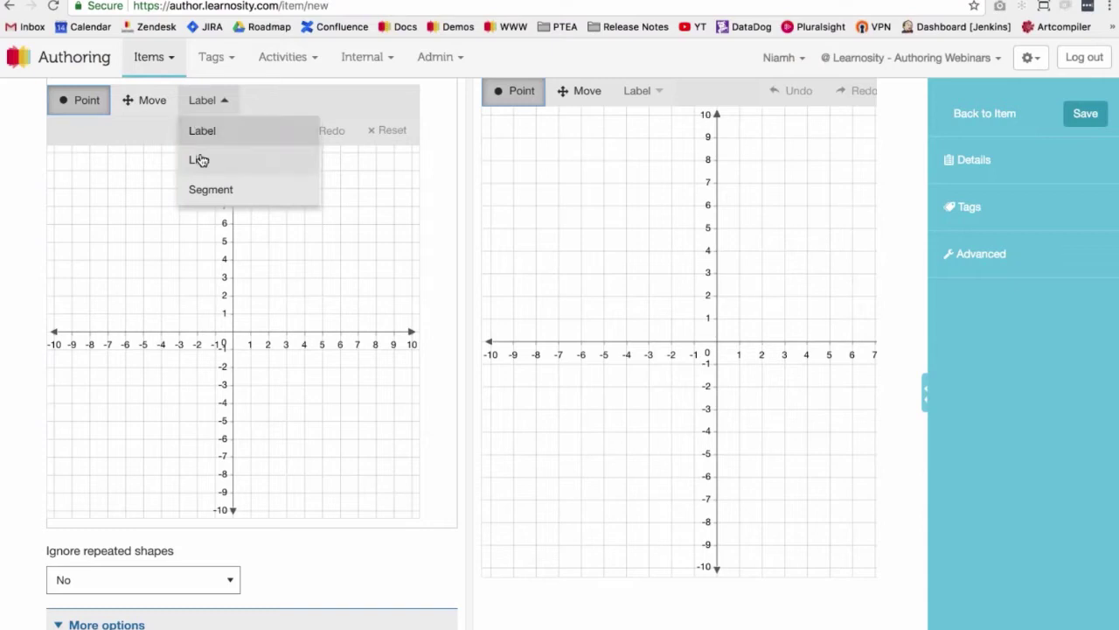
{"action": "left_click", "coordinate": [199, 160]}
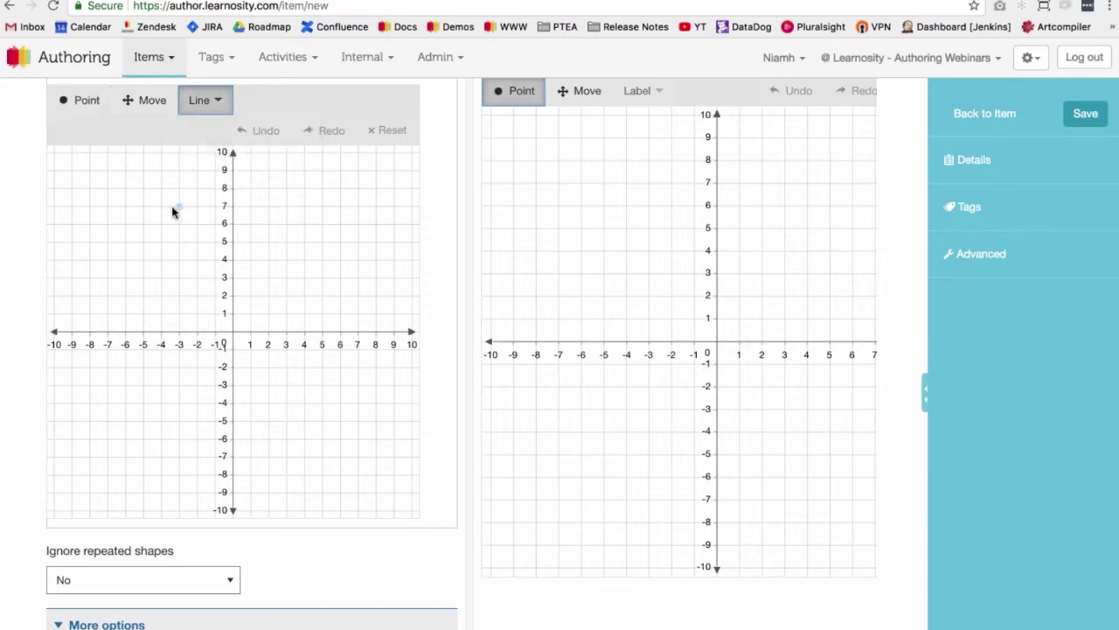
{"action": "left_click", "coordinate": [179, 258]}
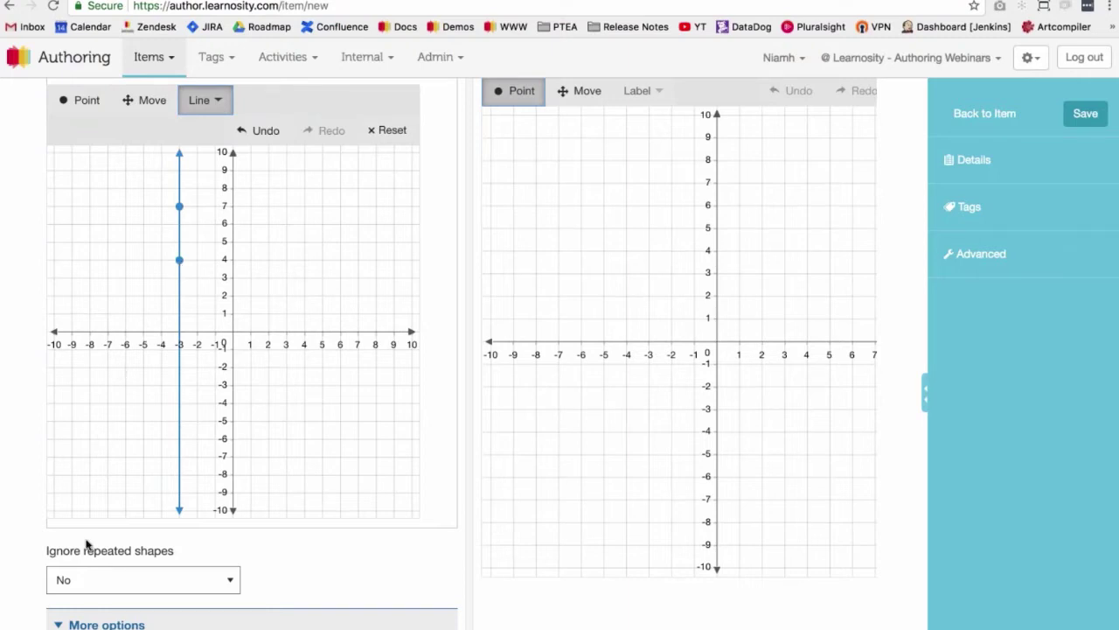
Compare the choices for ignoring repeated shapes against the line drawn on the correct-answer graph, keeping No.
{"action": "scroll", "coordinate": [87, 551], "scroll_direction": "down", "scroll_amount": 1}
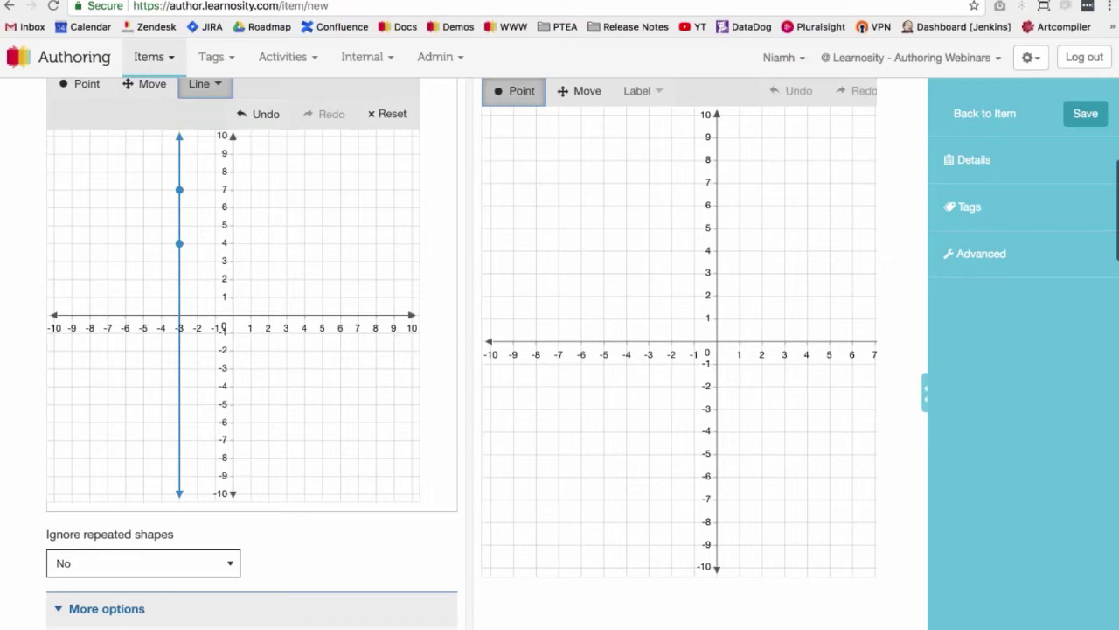
{"action": "left_click", "coordinate": [83, 563]}
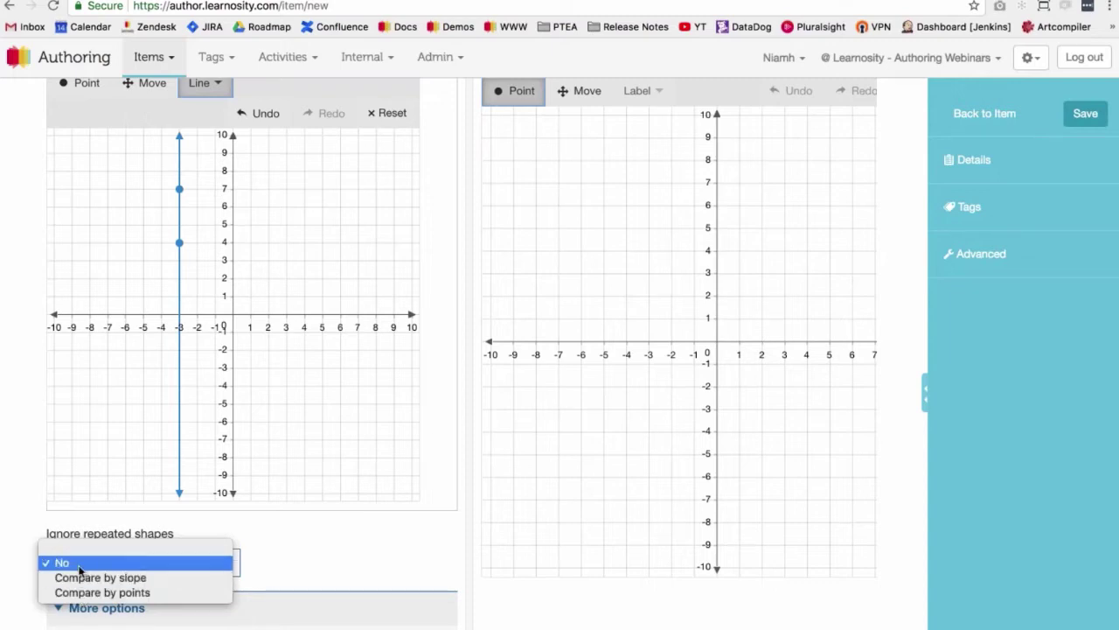
{"action": "left_click", "coordinate": [77, 570]}
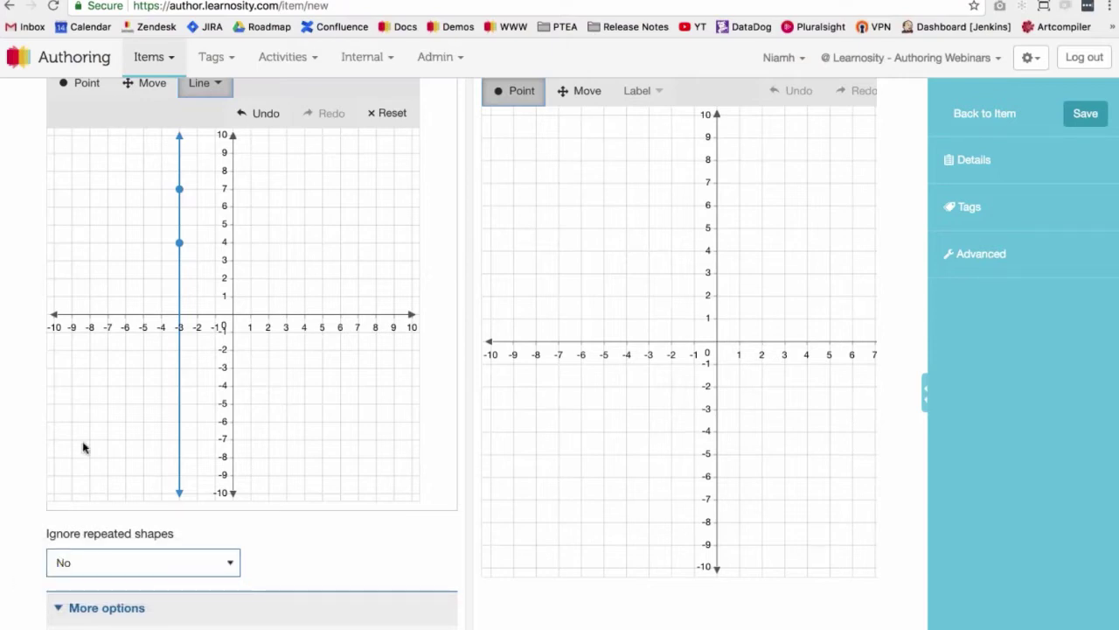
{"action": "left_click", "coordinate": [179, 316]}
Reset the correct-answer graph to clear the vertical line.
{"action": "scroll", "coordinate": [150, 569], "scroll_direction": "down", "scroll_amount": 1}
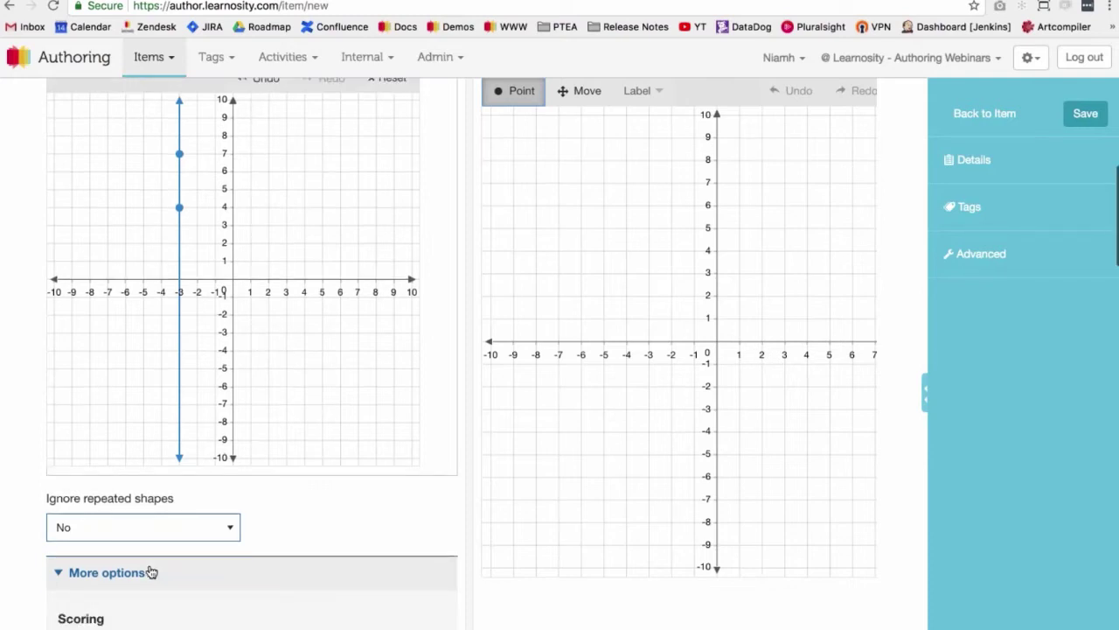
{"action": "scroll", "coordinate": [151, 572], "scroll_direction": "down", "scroll_amount": 1}
{"action": "scroll", "coordinate": [149, 569], "scroll_direction": "up", "scroll_amount": 1}
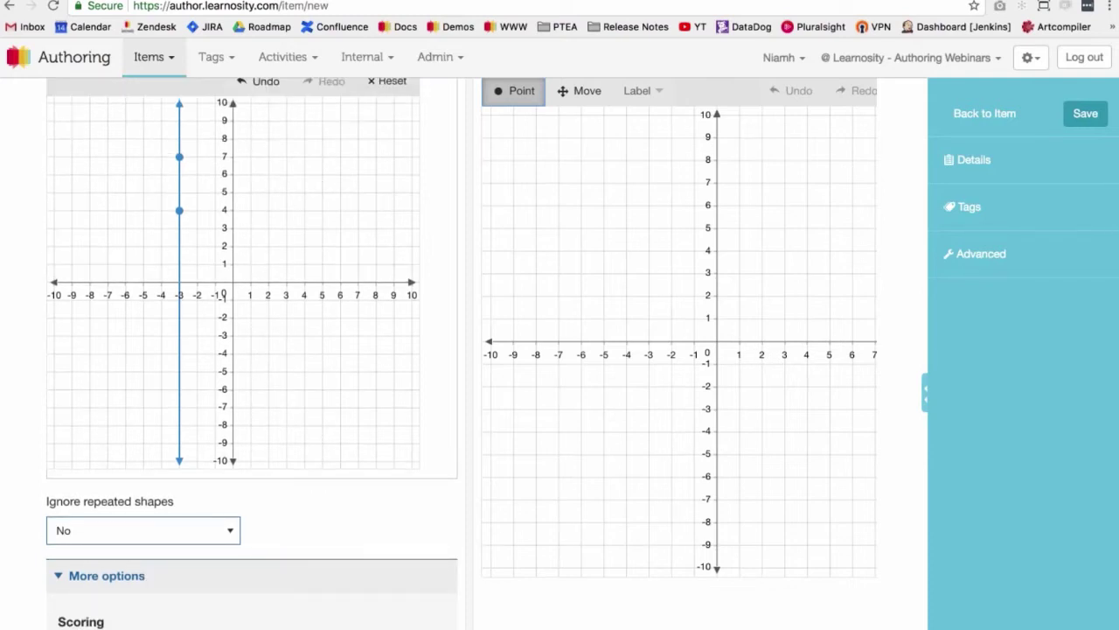
{"action": "left_click", "coordinate": [386, 81]}
Examine the scoring and layout settings among the question's additional options.
{"action": "scroll", "coordinate": [158, 458], "scroll_direction": "down", "scroll_amount": 1}
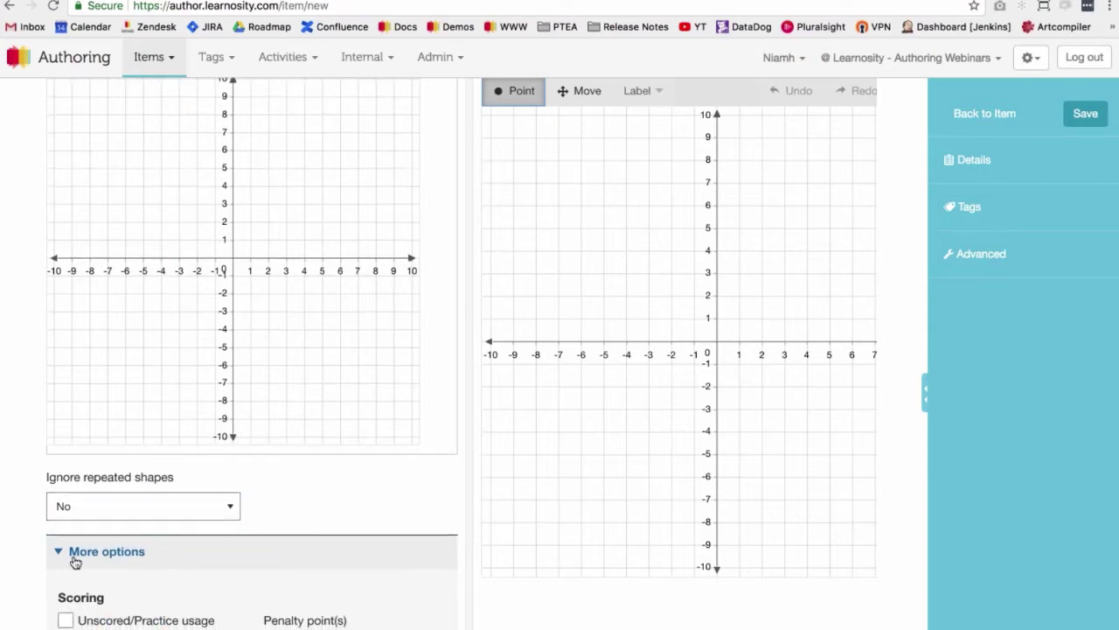
{"action": "scroll", "coordinate": [75, 562], "scroll_direction": "down", "scroll_amount": 10}
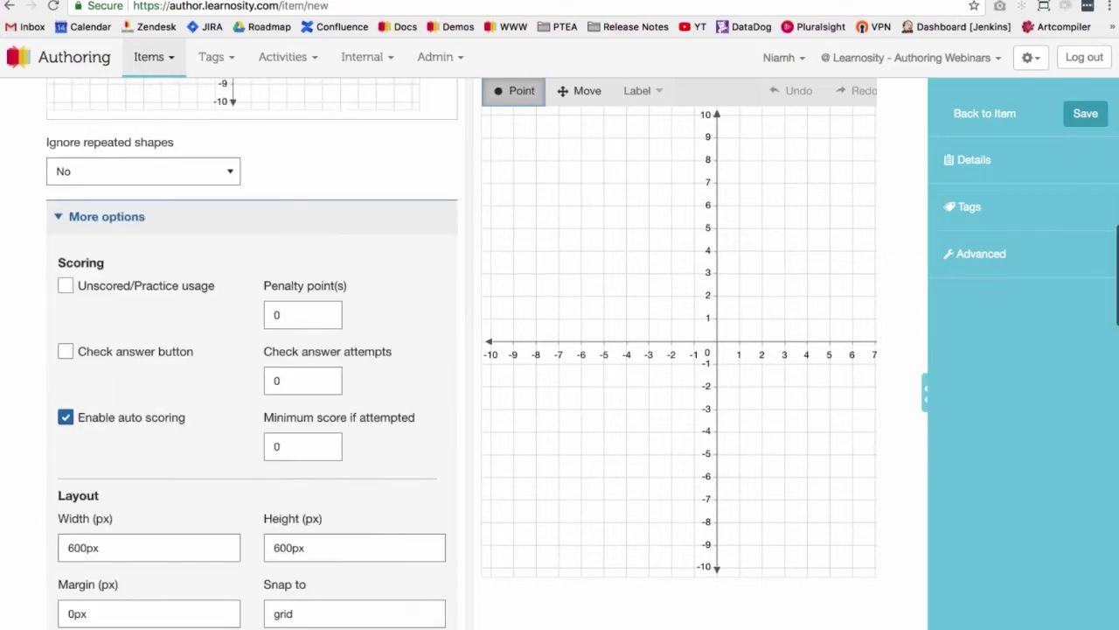
{"action": "scroll", "coordinate": [251, 353], "scroll_direction": "down", "scroll_amount": 1}
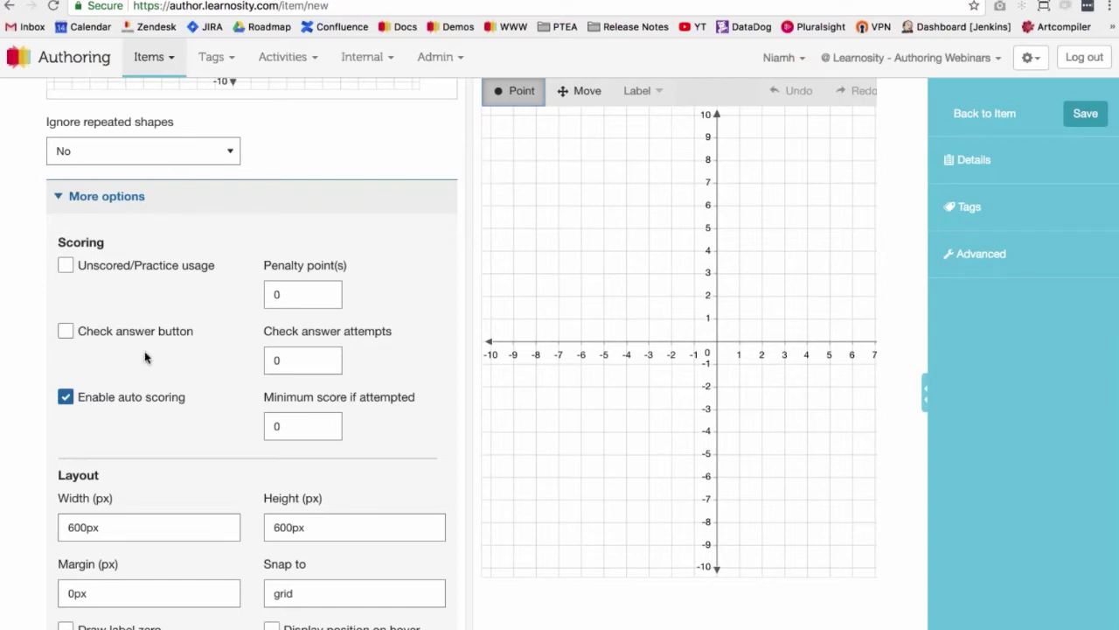
{"action": "scroll", "coordinate": [146, 354], "scroll_direction": "down", "scroll_amount": 1}
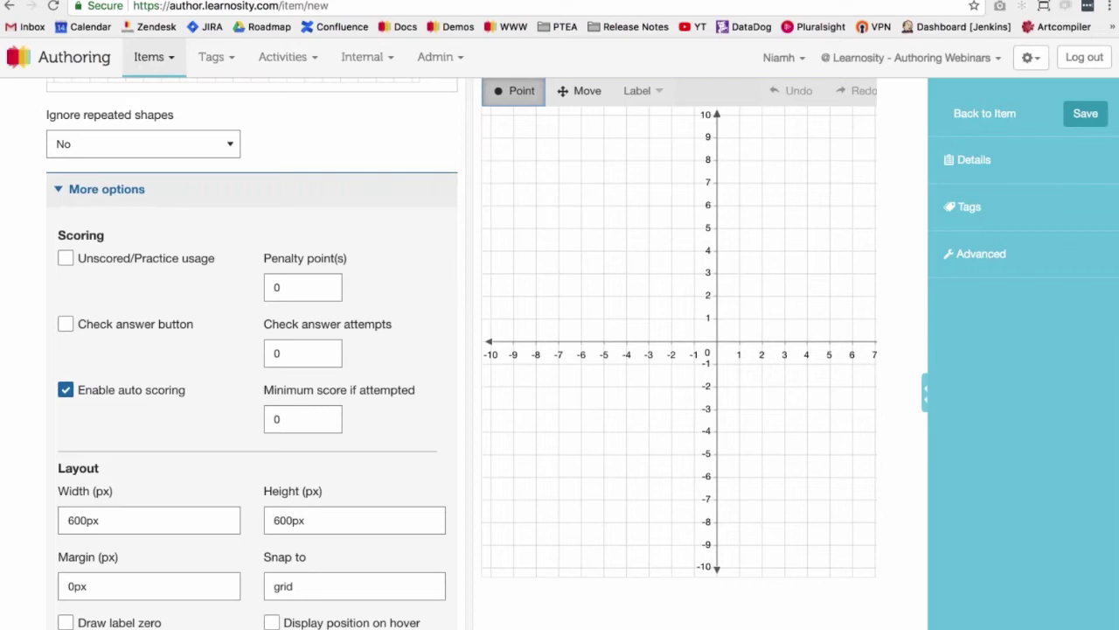
Try a 25px margin for the graph layout and settle on 5px.
{"action": "scroll", "coordinate": [155, 335], "scroll_direction": "down", "scroll_amount": 5}
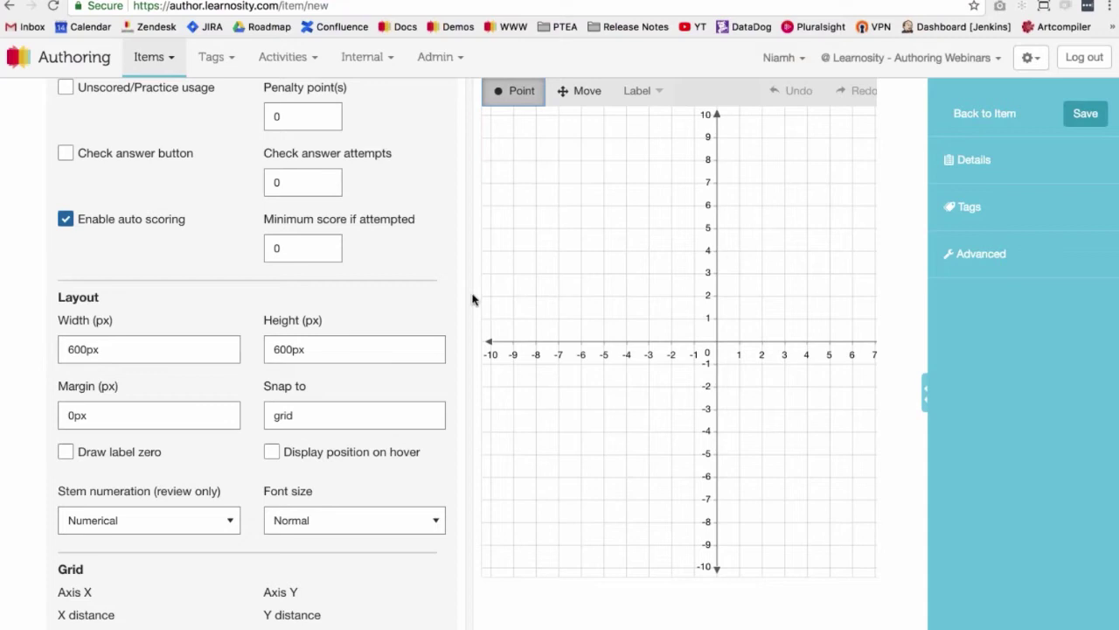
{"action": "left_click", "coordinate": [64, 408]}
{"action": "type", "text": "2"}
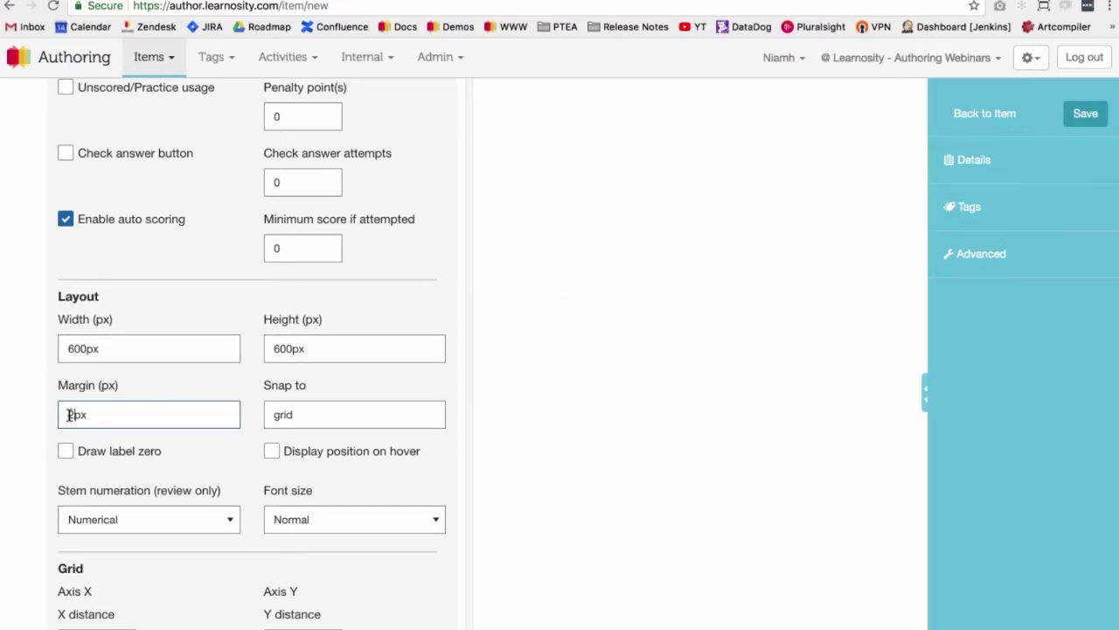
{"action": "type", "text": "5"}
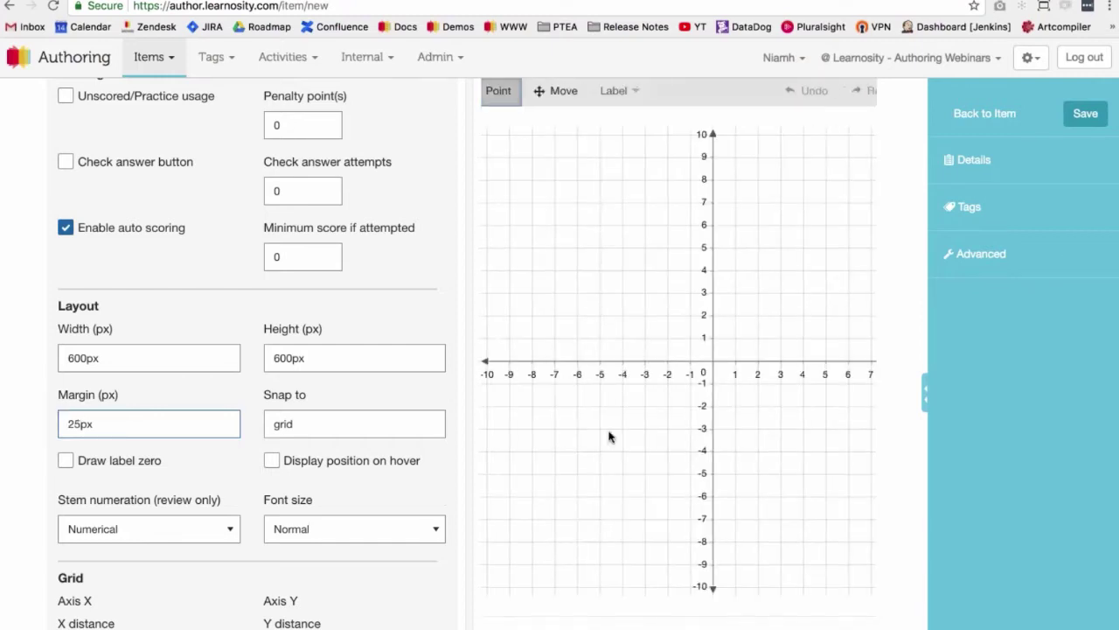
{"action": "left_click", "coordinate": [73, 424]}
{"action": "key", "text": "BackSpace"}
Try ticks as the graph's snap setting and replace it with a snap value of 0.5.
{"action": "left_click", "coordinate": [337, 417]}
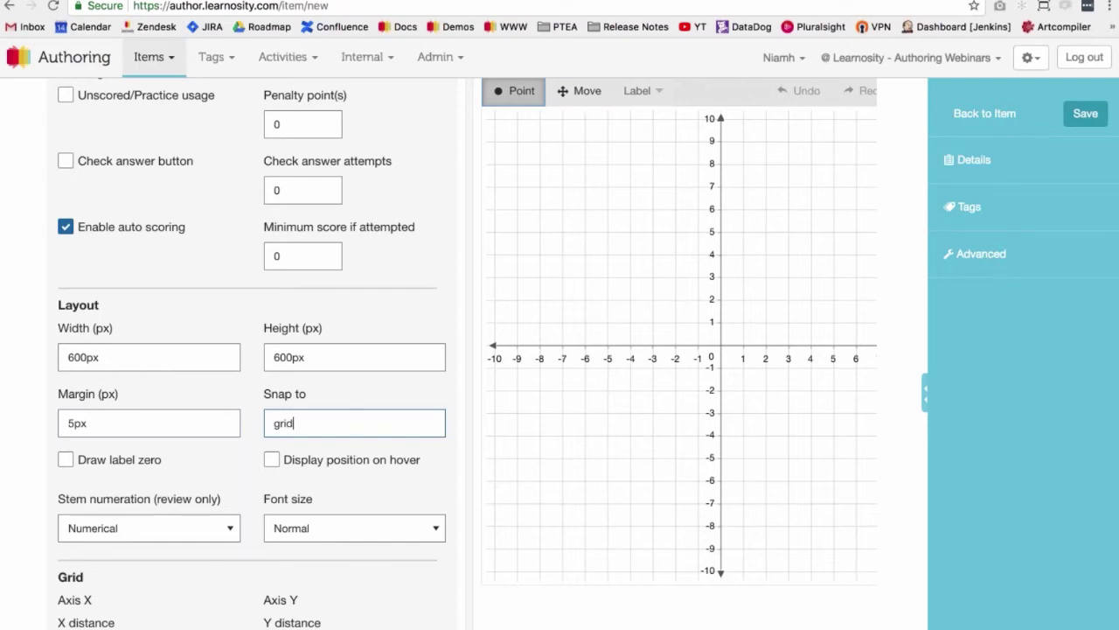
{"action": "double_click", "coordinate": [268, 422]}
{"action": "type", "text": "ticks"}
{"action": "key", "text": "BackSpace"}
{"action": "key", "text": "BackSpace"}
{"action": "key", "text": "BackSpace"}
{"action": "type", "text": "0"}
{"action": "key", "text": "BackSpace"}
{"action": "key", "text": "BackSpace"}
{"action": "key", "text": "BackSpace"}
{"action": "type", "text": "0.5"}
Plot a column of test points at half-unit intervals from (-1.5, 2.5) to (-1.5, 5.5) on the preview graph.
{"action": "left_click", "coordinate": [685, 290]}
{"action": "left_click", "coordinate": [686, 277]}
{"action": "left_click", "coordinate": [686, 266]}
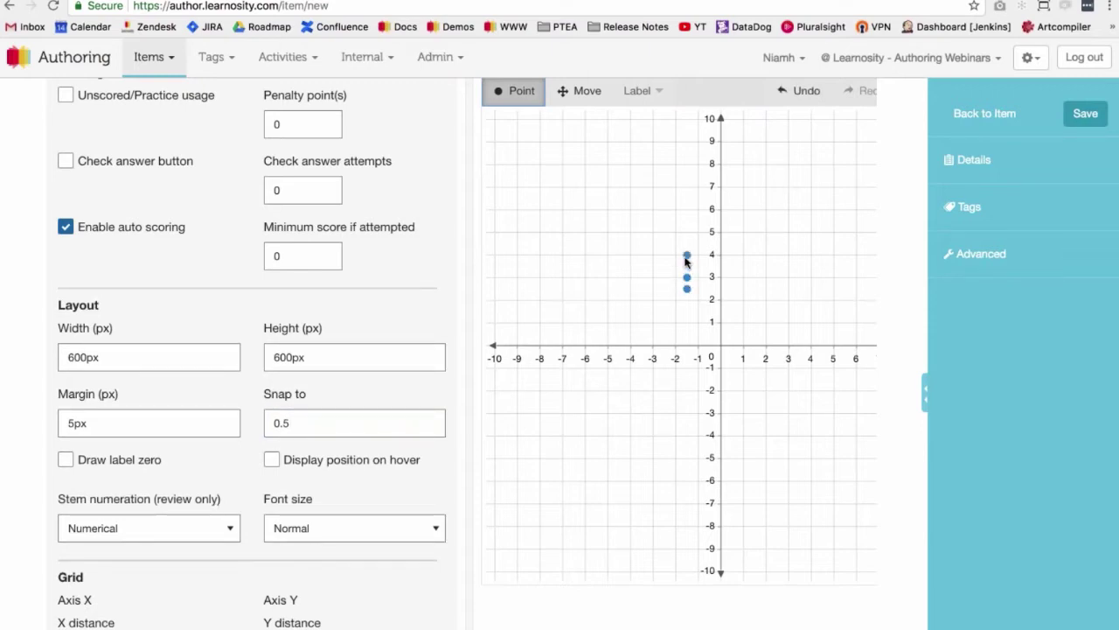
{"action": "left_click", "coordinate": [685, 255]}
{"action": "left_click", "coordinate": [686, 244]}
{"action": "left_click", "coordinate": [686, 232]}
{"action": "left_click", "coordinate": [686, 220]}
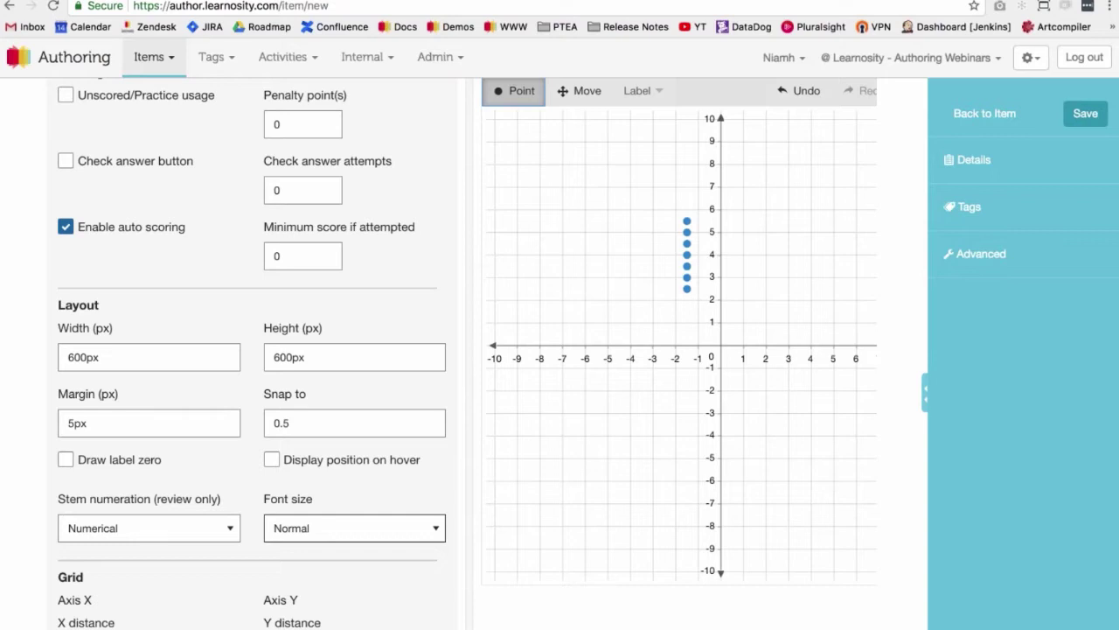
Set the graph's snap setting back to grid.
{"action": "left_click", "coordinate": [344, 429]}
{"action": "double_click", "coordinate": [345, 429]}
{"action": "type", "text": "g"}
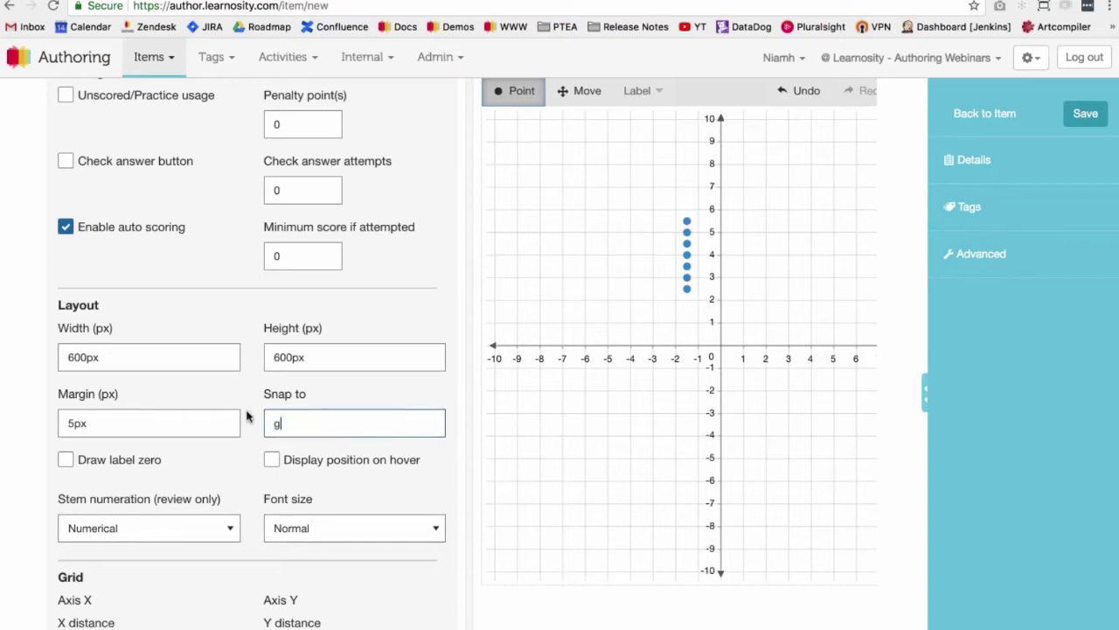
{"action": "type", "text": "rid"}
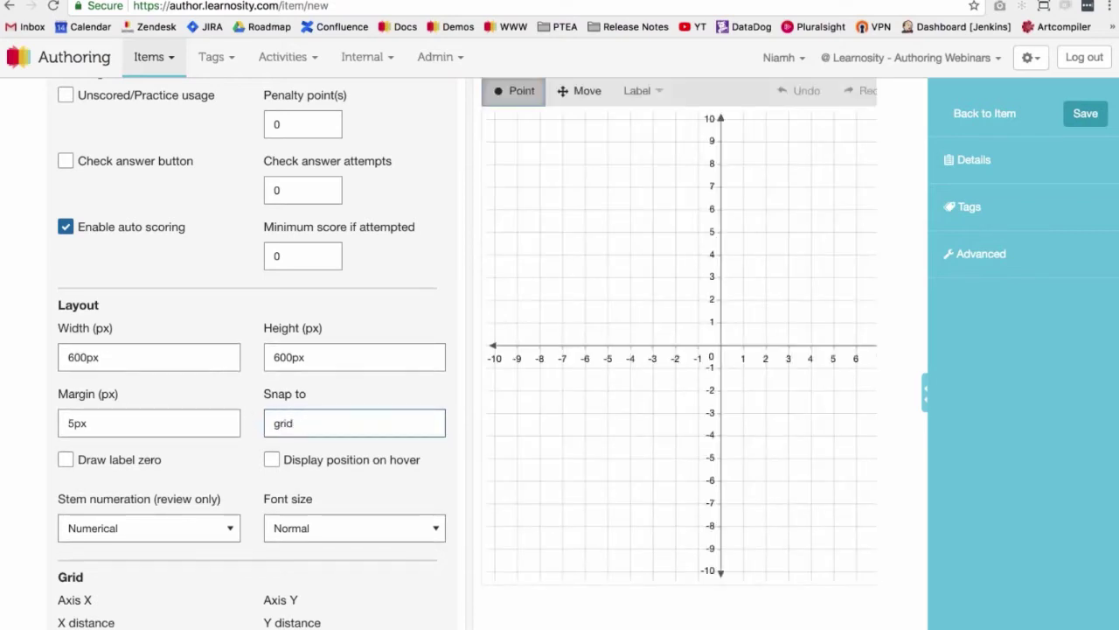
Try displaying the position on hover with a test point at (-5, 2) on the preview graph, and turn the option off again.
{"action": "scroll", "coordinate": [247, 417], "scroll_direction": "down", "scroll_amount": 2}
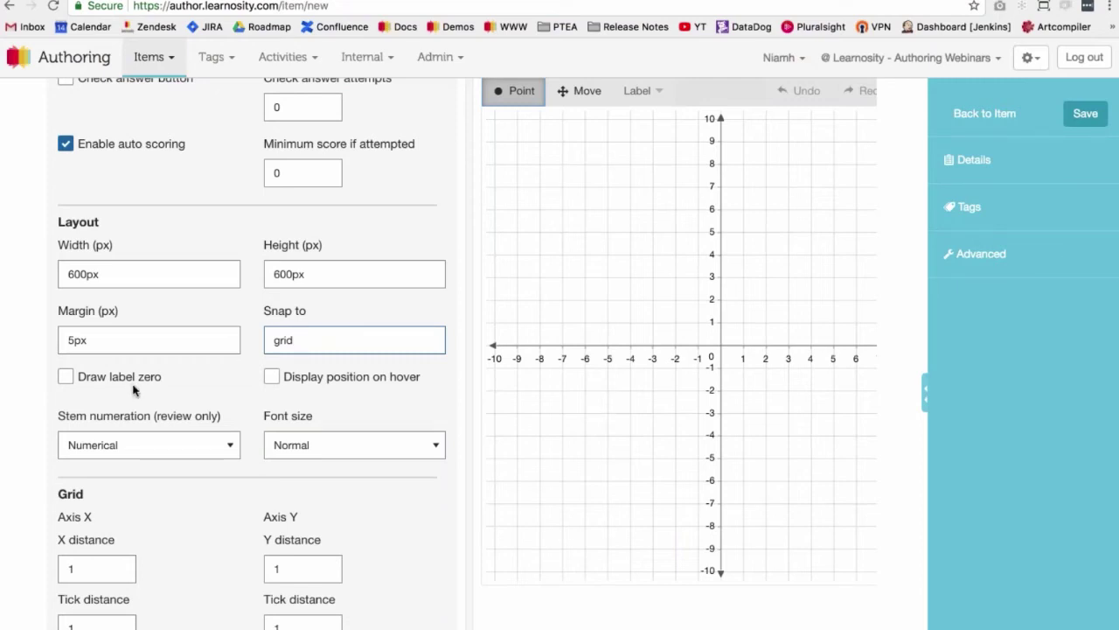
{"action": "left_click", "coordinate": [272, 377]}
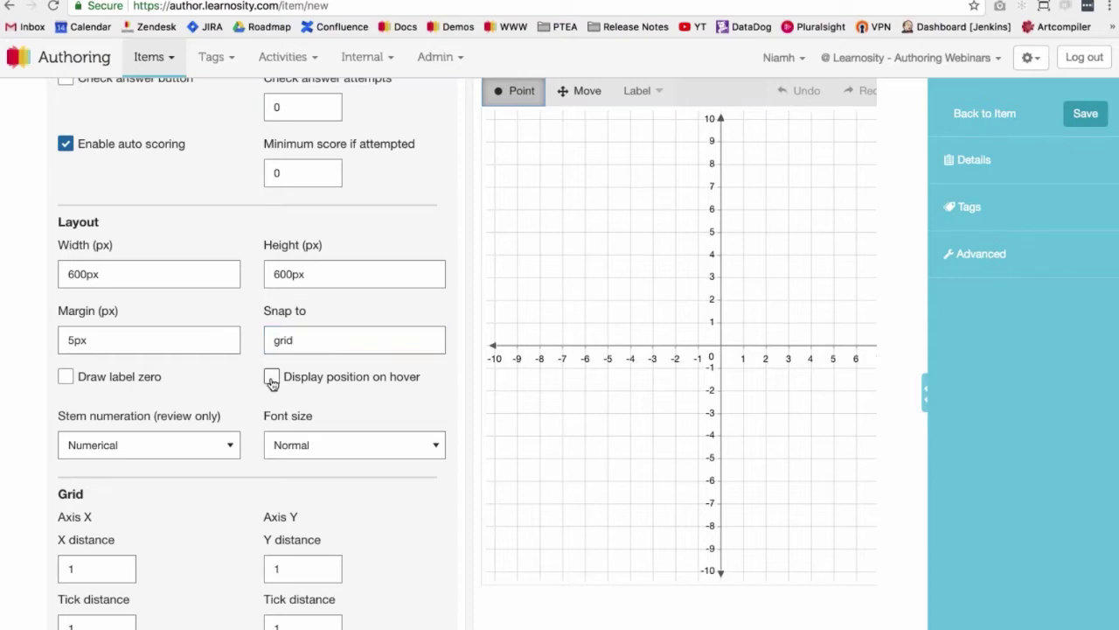
{"action": "left_click", "coordinate": [611, 293]}
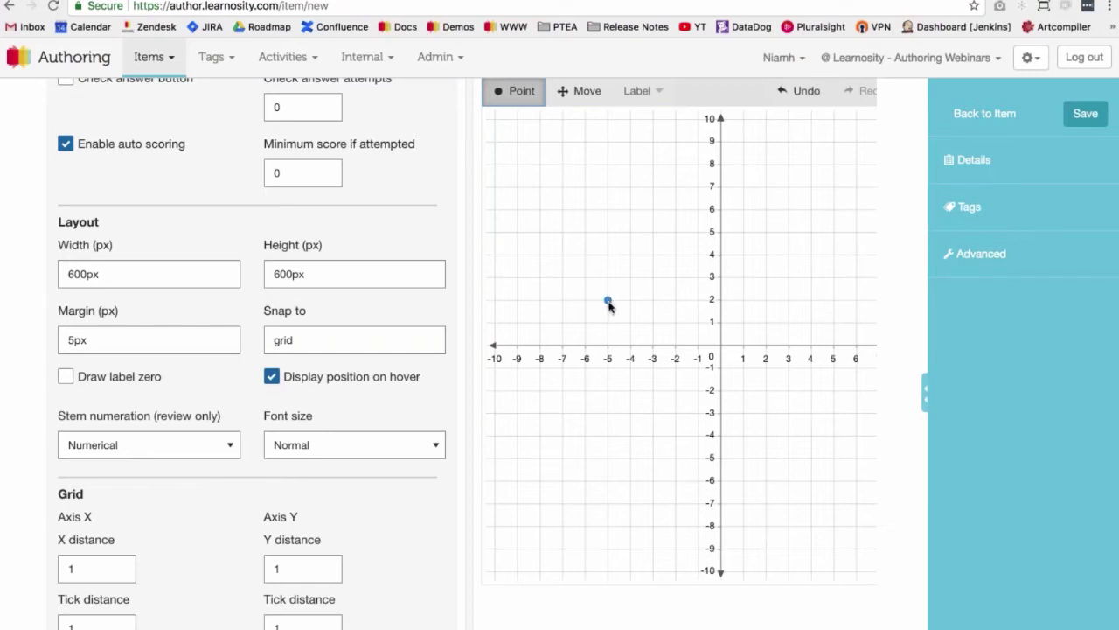
{"action": "left_click", "coordinate": [609, 302]}
{"action": "left_click", "coordinate": [608, 302]}
{"action": "left_click", "coordinate": [271, 377]}
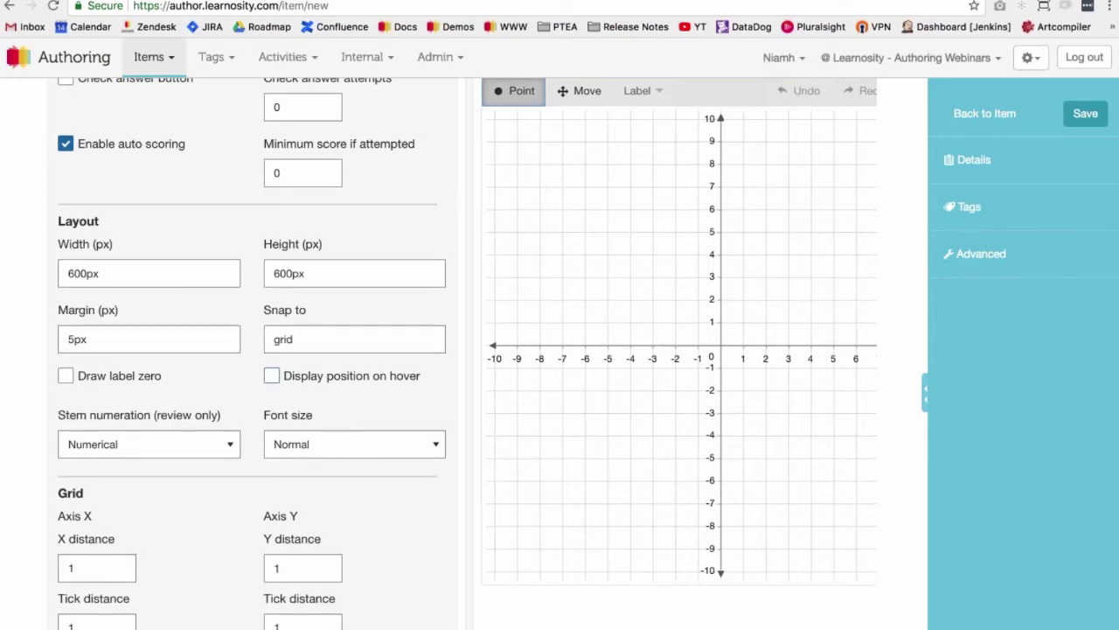
Try a Y-axis grid distance of 2 and restore it to 1.
{"action": "scroll", "coordinate": [252, 349], "scroll_direction": "down", "scroll_amount": 5}
{"action": "scroll", "coordinate": [193, 204], "scroll_direction": "down", "scroll_amount": 3}
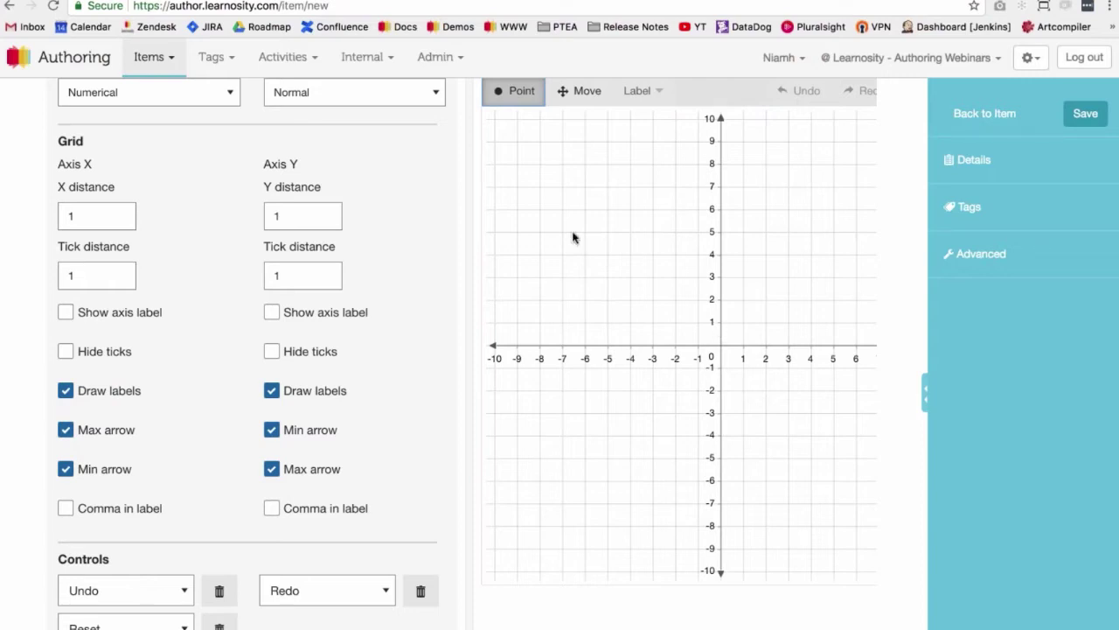
{"action": "left_click", "coordinate": [284, 218]}
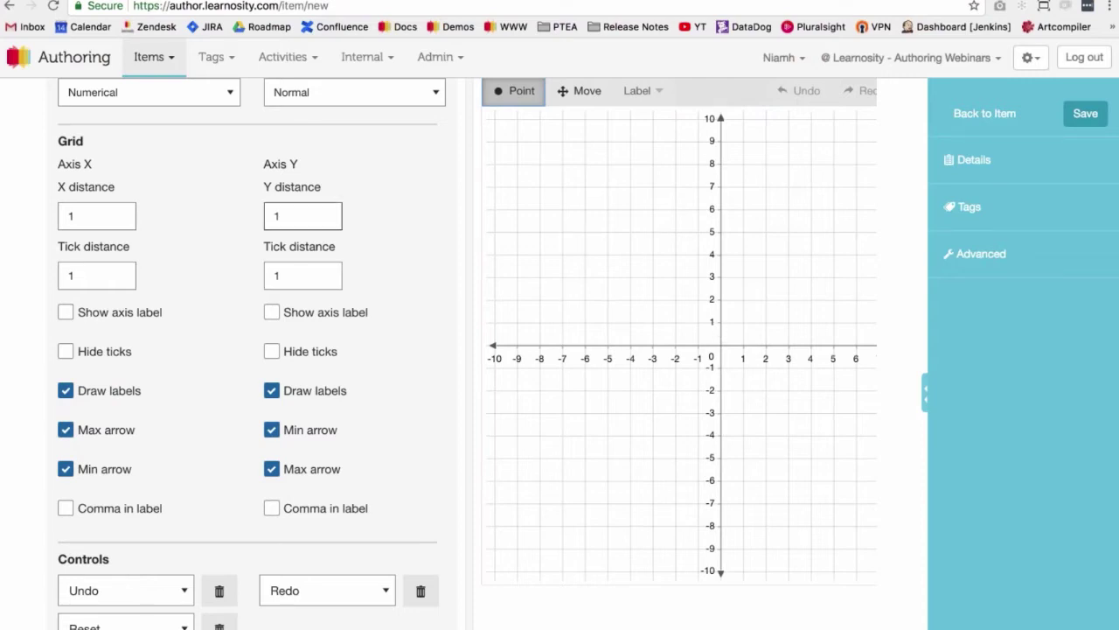
{"action": "double_click", "coordinate": [277, 216]}
{"action": "type", "text": "2"}
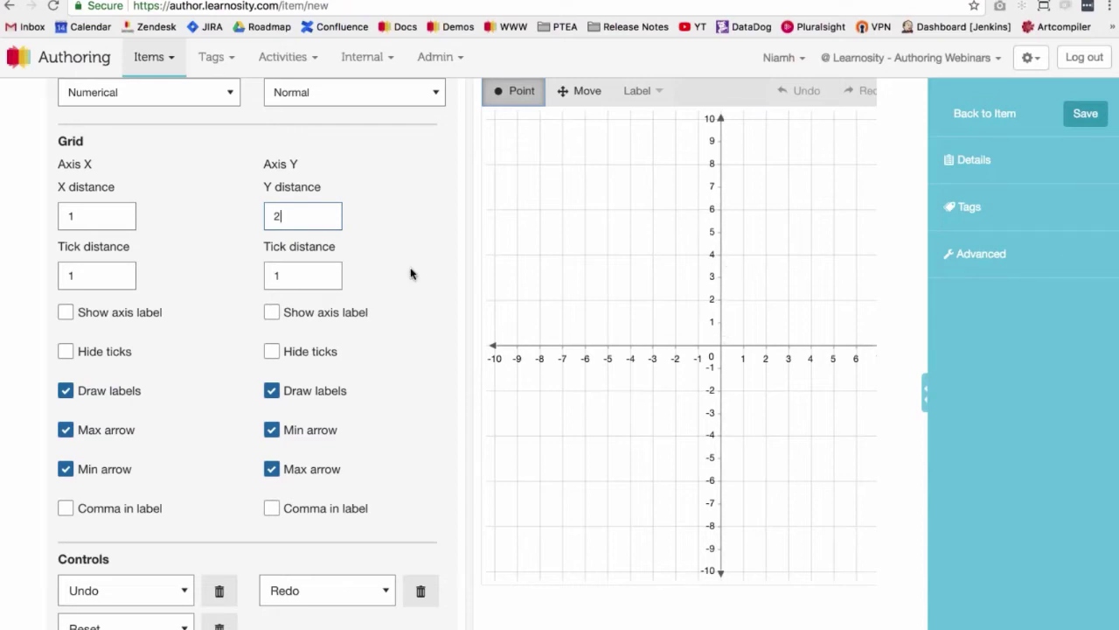
{"action": "key", "text": "BackSpace"}
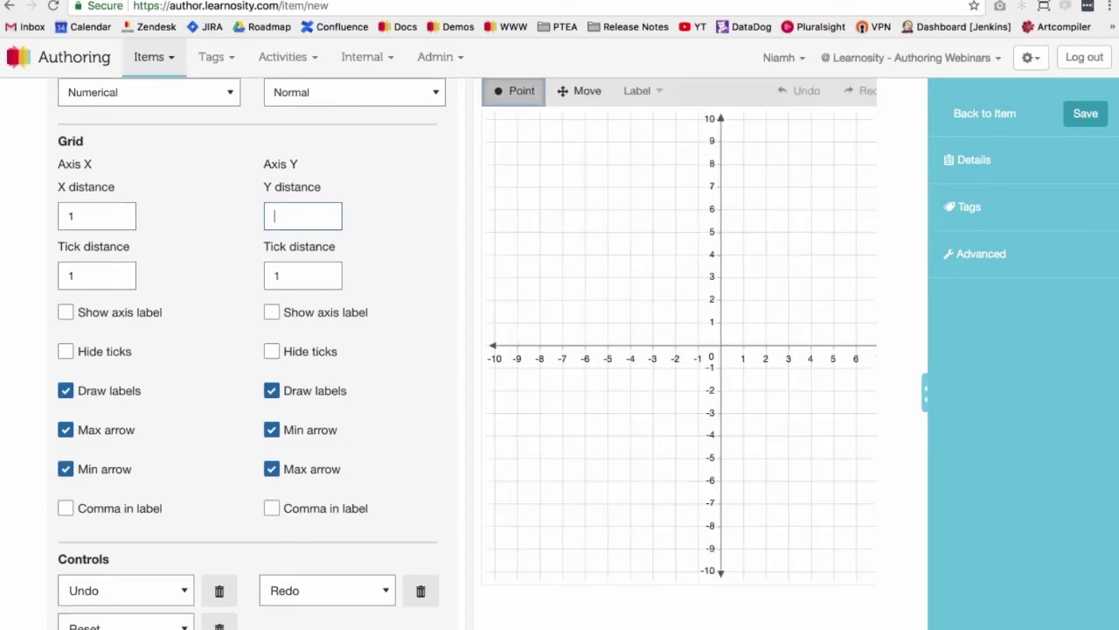
{"action": "type", "text": "1"}
Try a Y-axis tick distance of 2 and restore it to 1.
{"action": "left_click", "coordinate": [292, 276]}
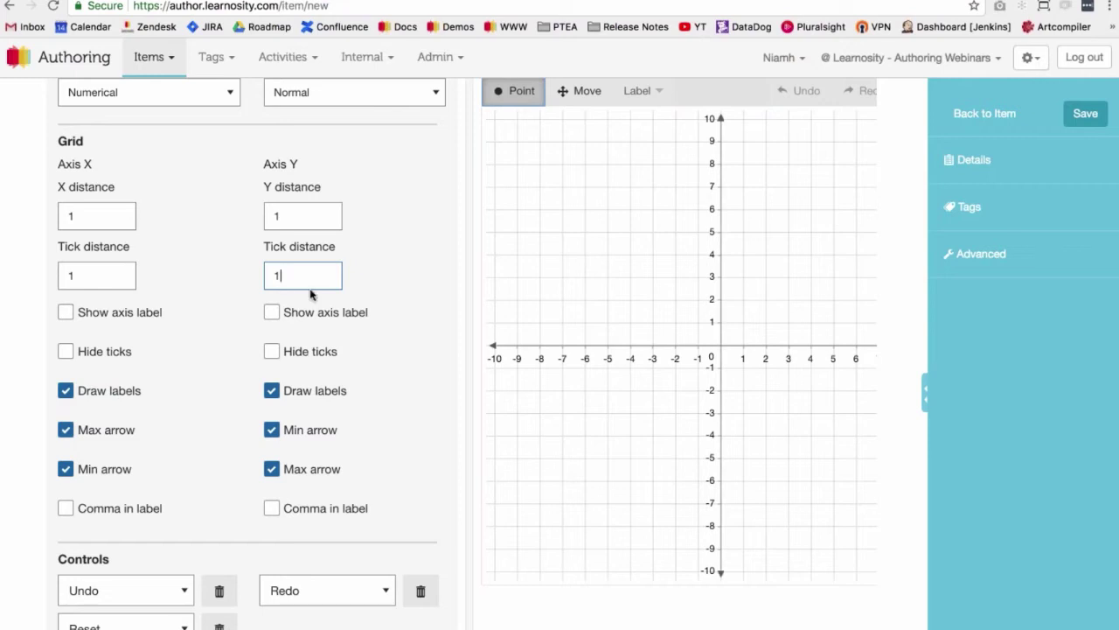
{"action": "key", "text": "BackSpace"}
{"action": "type", "text": "2"}
{"action": "key", "text": "BackSpace"}
{"action": "type", "text": "1"}
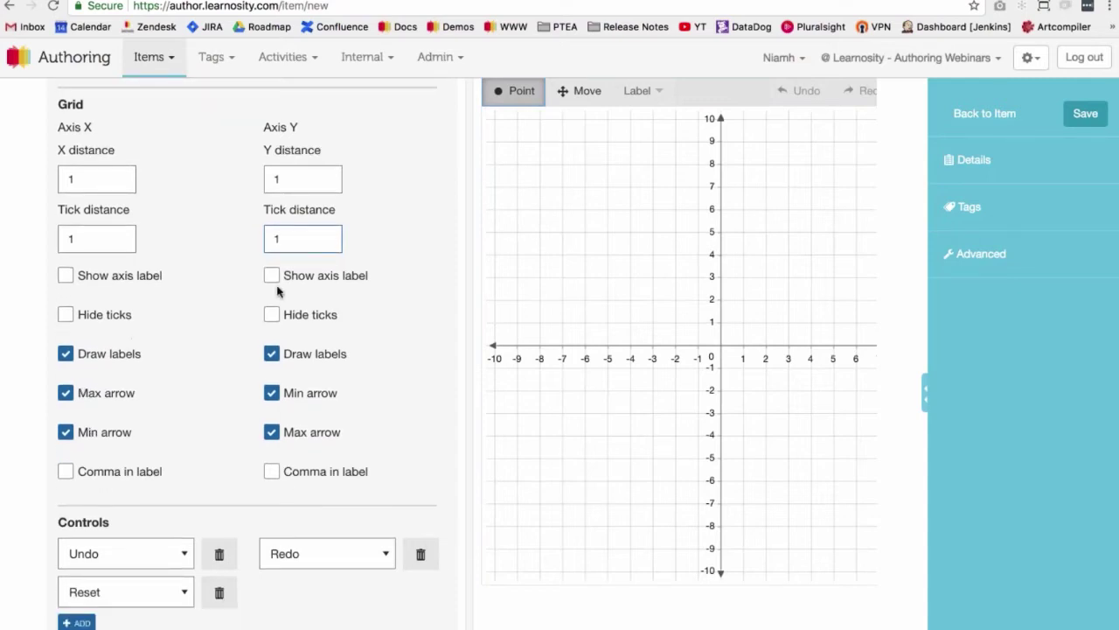
Show the axis labels for both the Y and X axes on the preview graph.
{"action": "scroll", "coordinate": [276, 288], "scroll_direction": "down", "scroll_amount": 1}
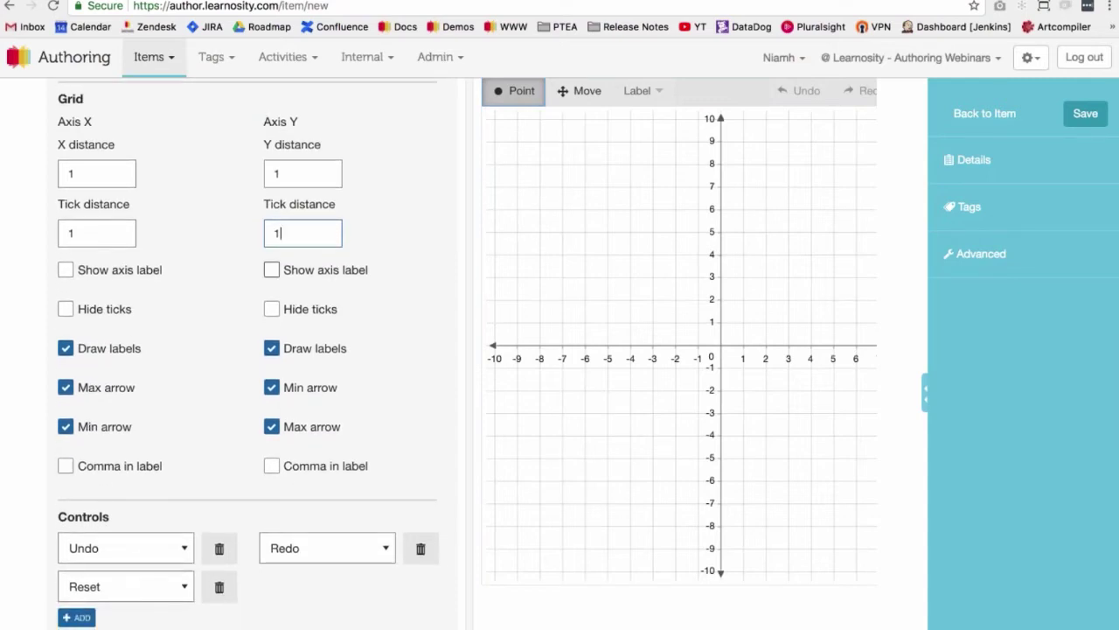
{"action": "scroll", "coordinate": [709, 304], "scroll_direction": "right", "scroll_amount": 2}
{"action": "scroll", "coordinate": [709, 303], "scroll_direction": "right", "scroll_amount": 5}
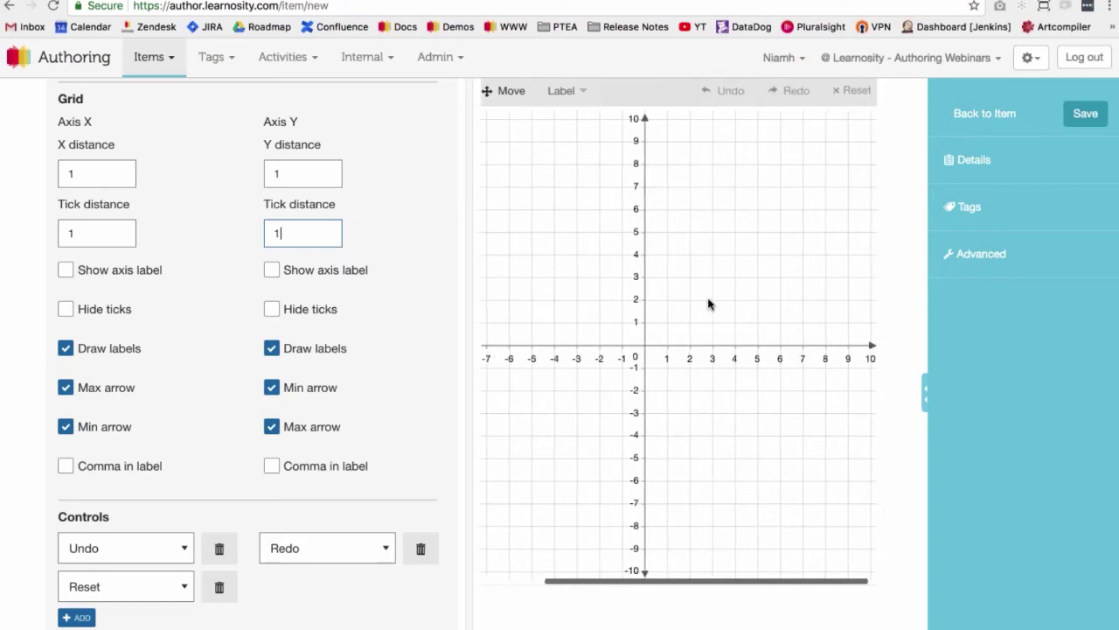
{"action": "left_click", "coordinate": [271, 270]}
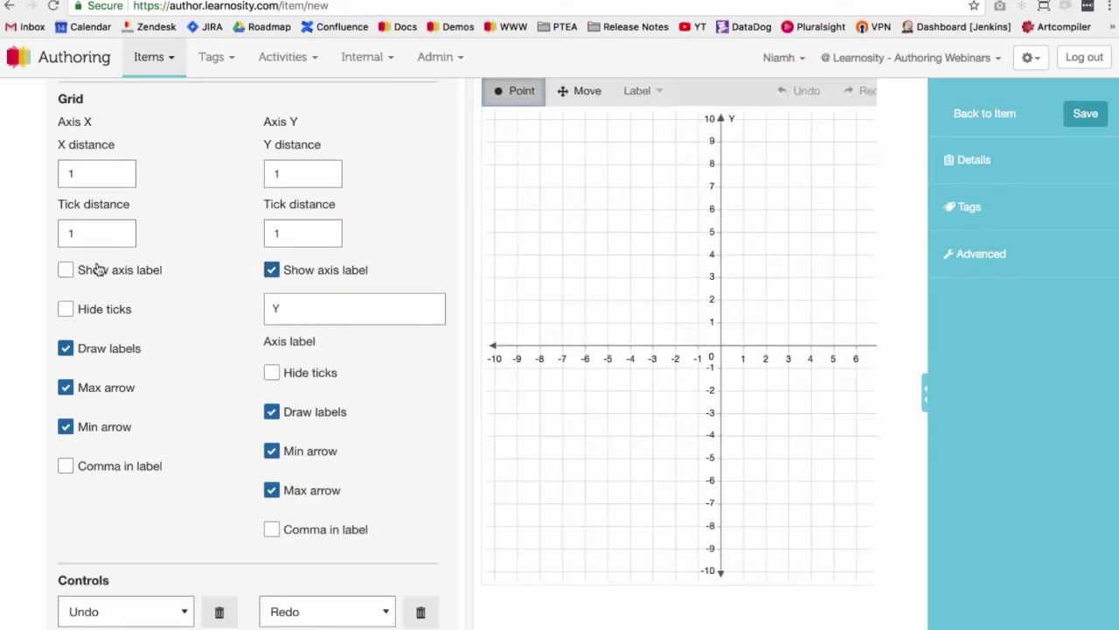
{"action": "left_click", "coordinate": [94, 270]}
{"action": "scroll", "coordinate": [585, 292], "scroll_direction": "right", "scroll_amount": 1}
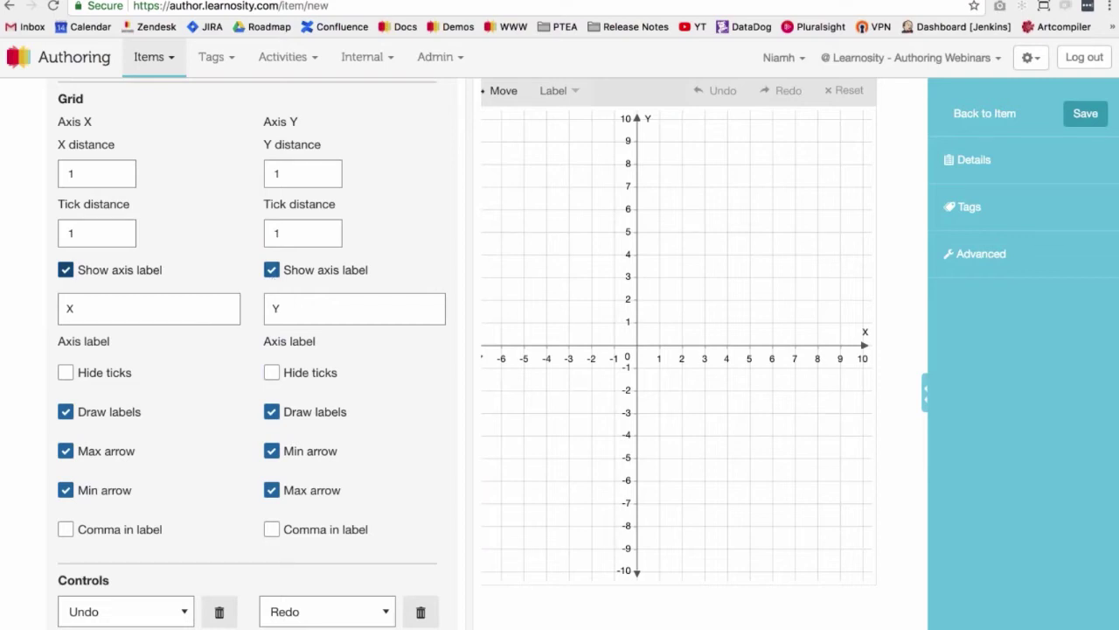
Turn off the axis labels for both the X and Y axes.
{"action": "left_click", "coordinate": [282, 311]}
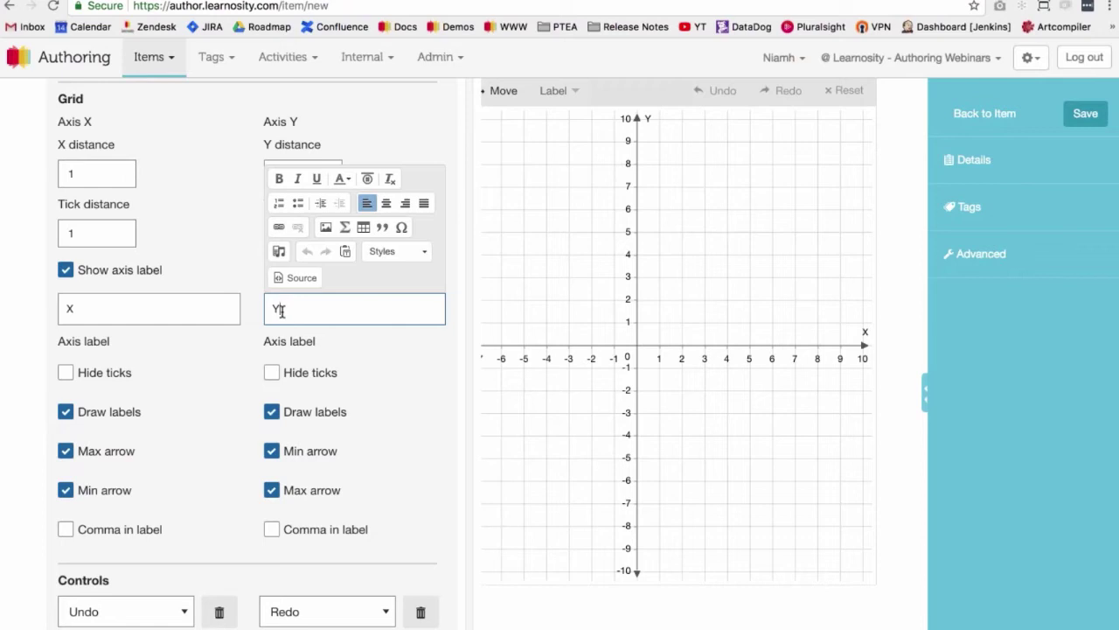
{"action": "left_click", "coordinate": [98, 273]}
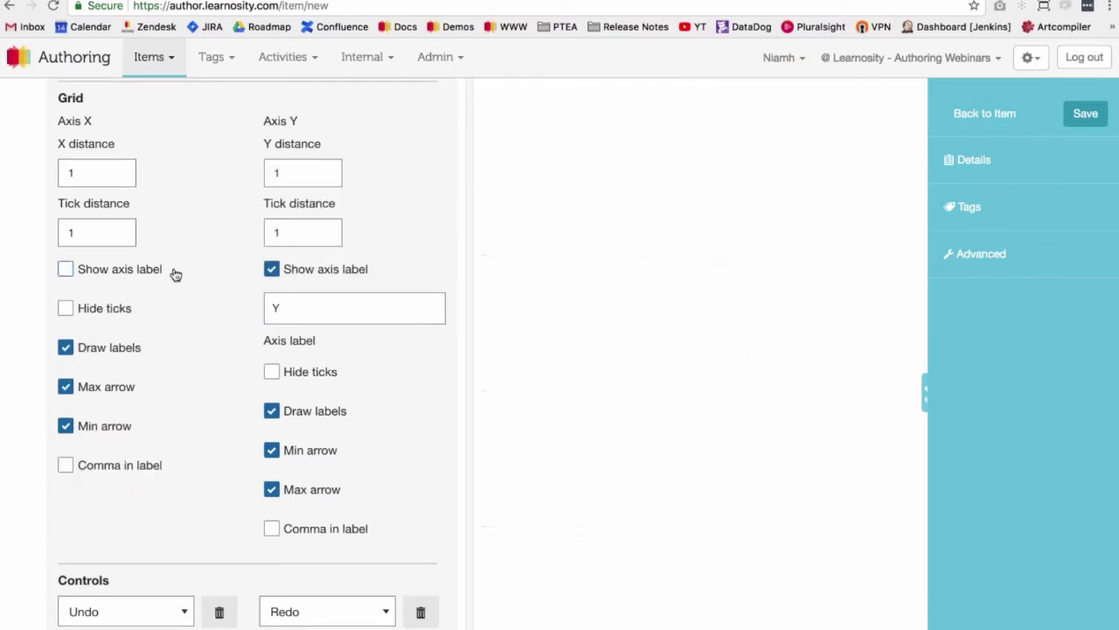
{"action": "left_click", "coordinate": [271, 270]}
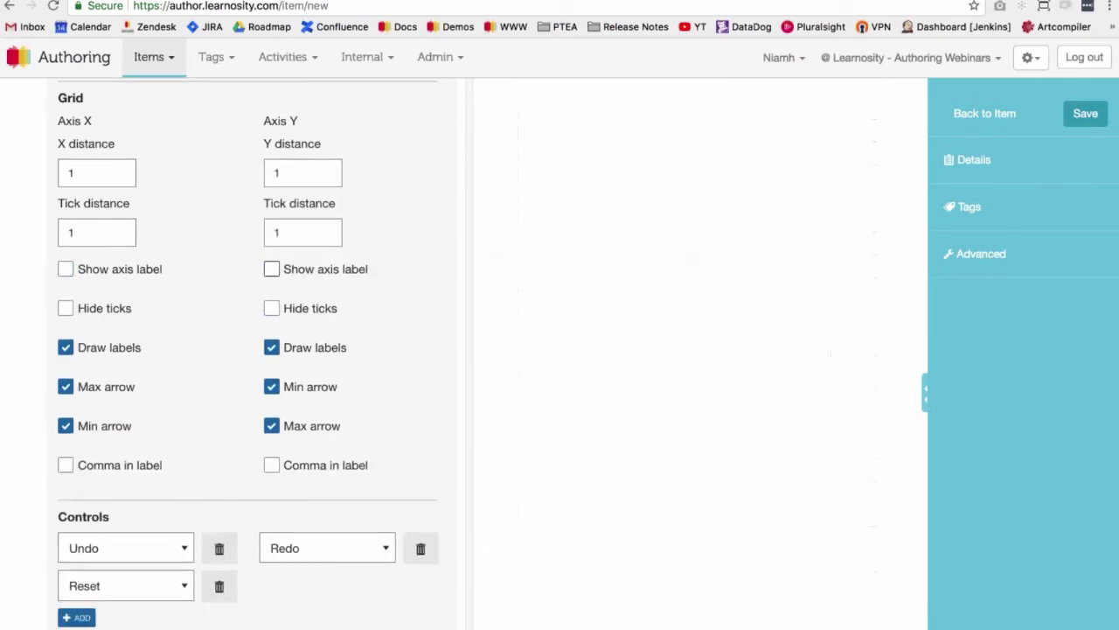
Try hiding the Y-axis ticks and its number labels, restoring both settings.
{"action": "left_click", "coordinate": [292, 317]}
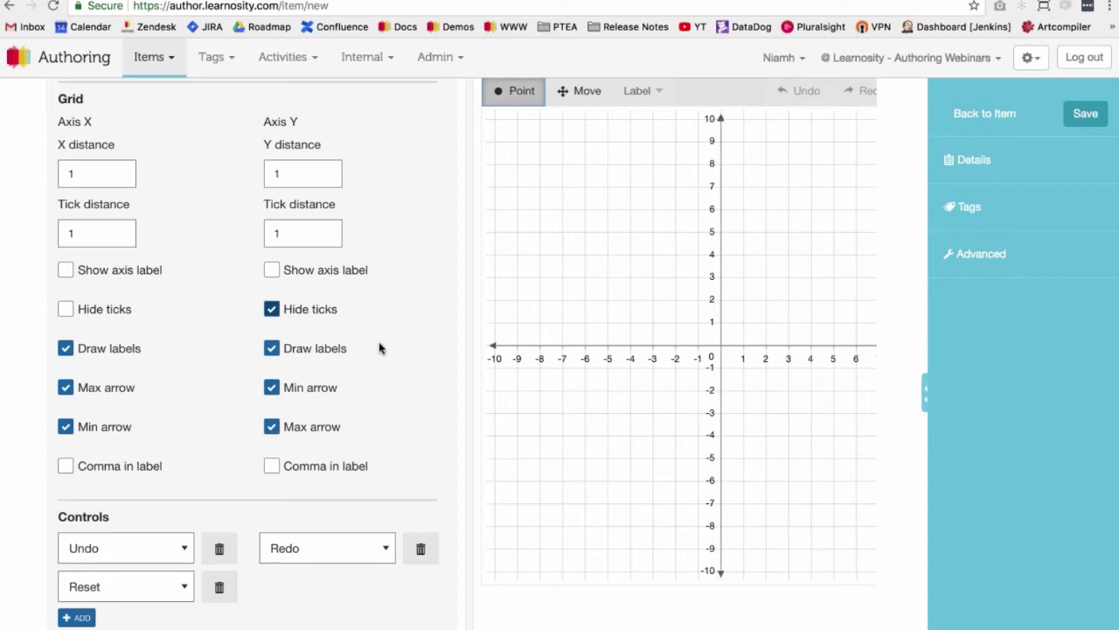
{"action": "left_click", "coordinate": [273, 315]}
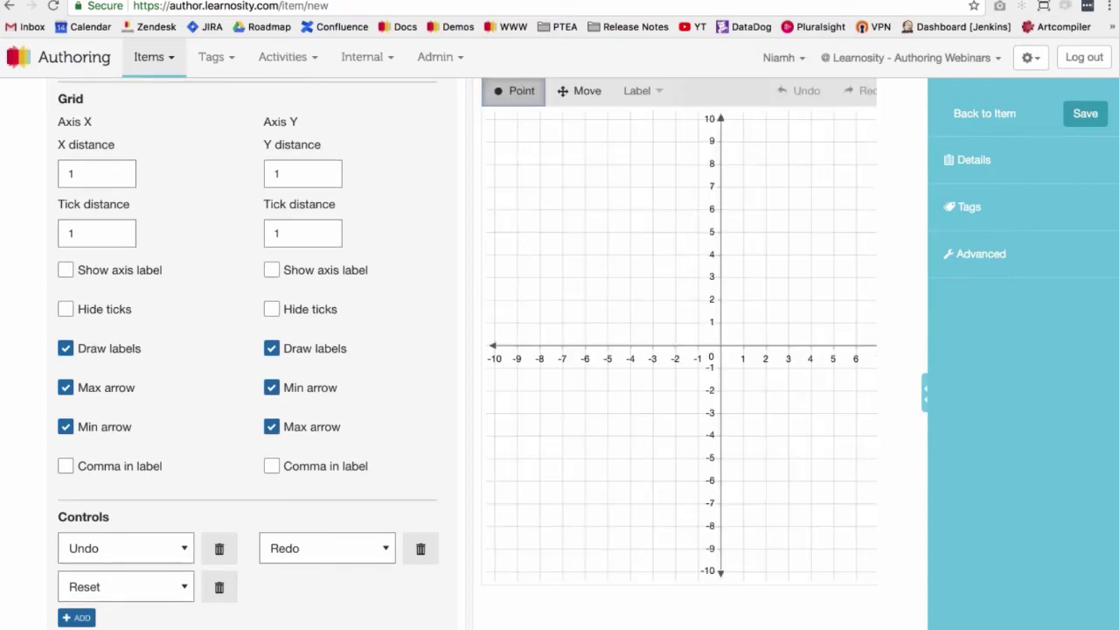
{"action": "left_click", "coordinate": [272, 355]}
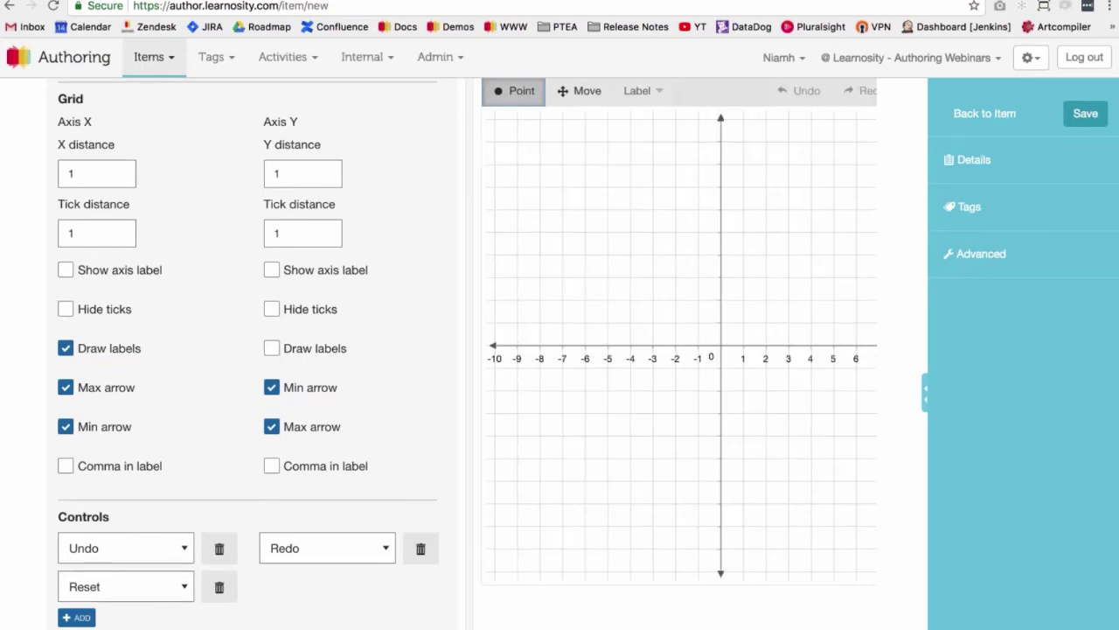
{"action": "left_click", "coordinate": [272, 309]}
{"action": "left_click", "coordinate": [272, 308]}
{"action": "left_click", "coordinate": [271, 348]}
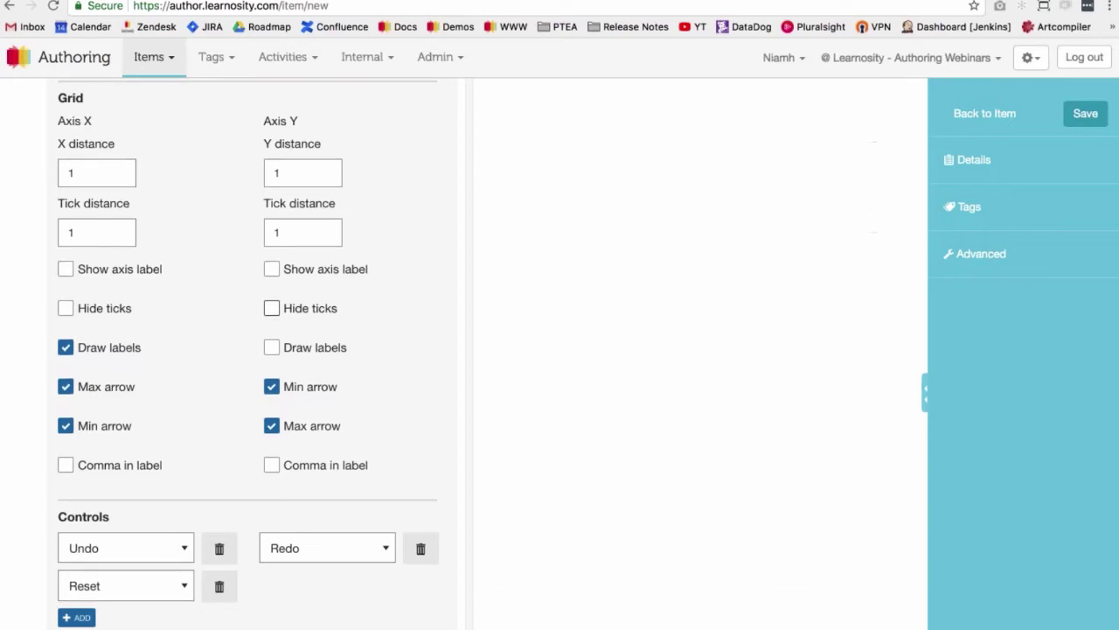
Examine the axis arrow, comma, control and annotation settings among the additional options.
{"action": "scroll", "coordinate": [232, 443], "scroll_direction": "down", "scroll_amount": 1}
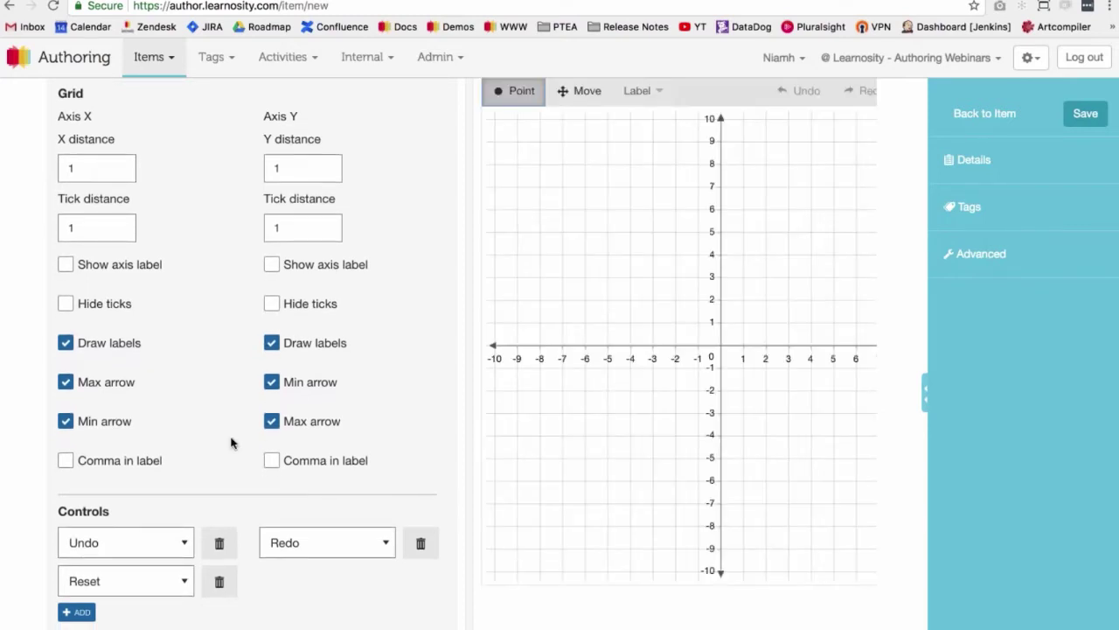
{"action": "scroll", "coordinate": [232, 443], "scroll_direction": "down", "scroll_amount": 3}
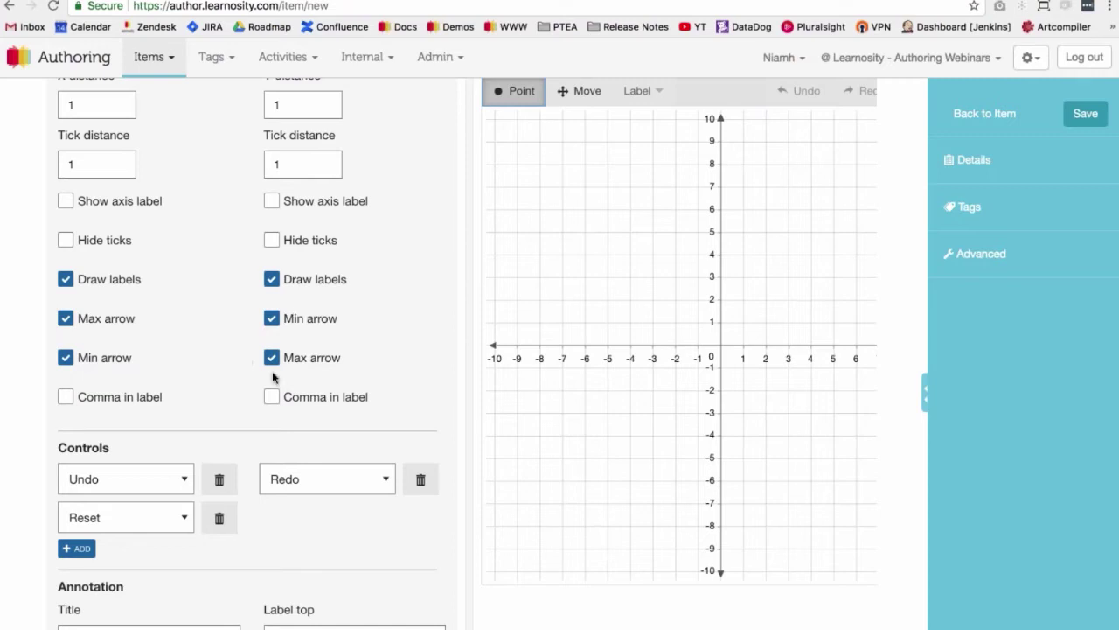
{"action": "scroll", "coordinate": [267, 385], "scroll_direction": "down", "scroll_amount": 2}
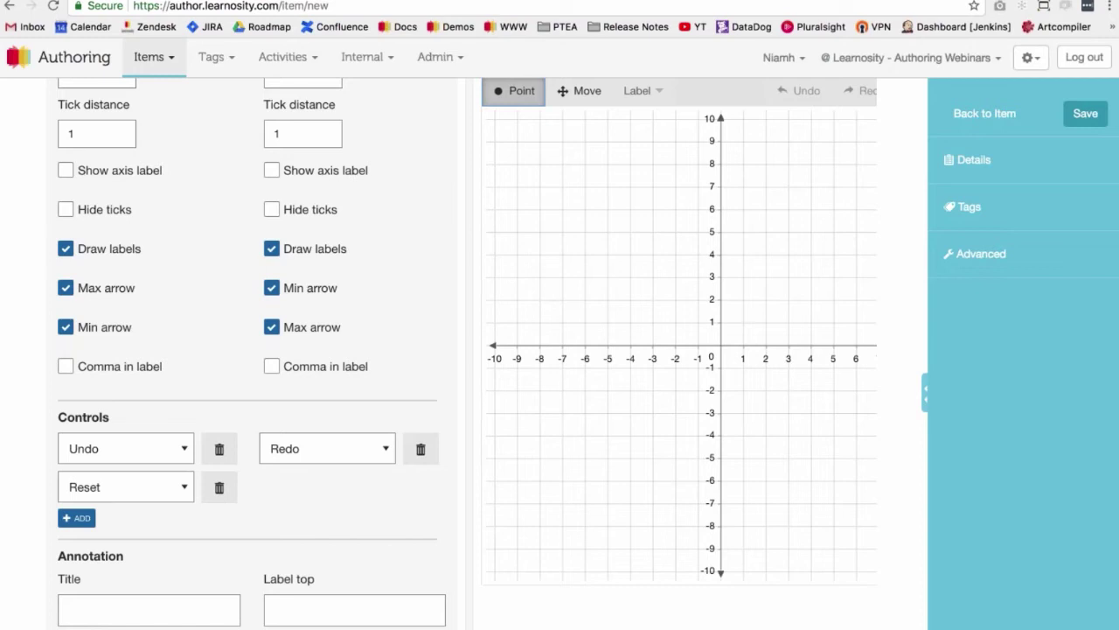
{"action": "scroll", "coordinate": [252, 353], "scroll_direction": "down", "scroll_amount": 1}
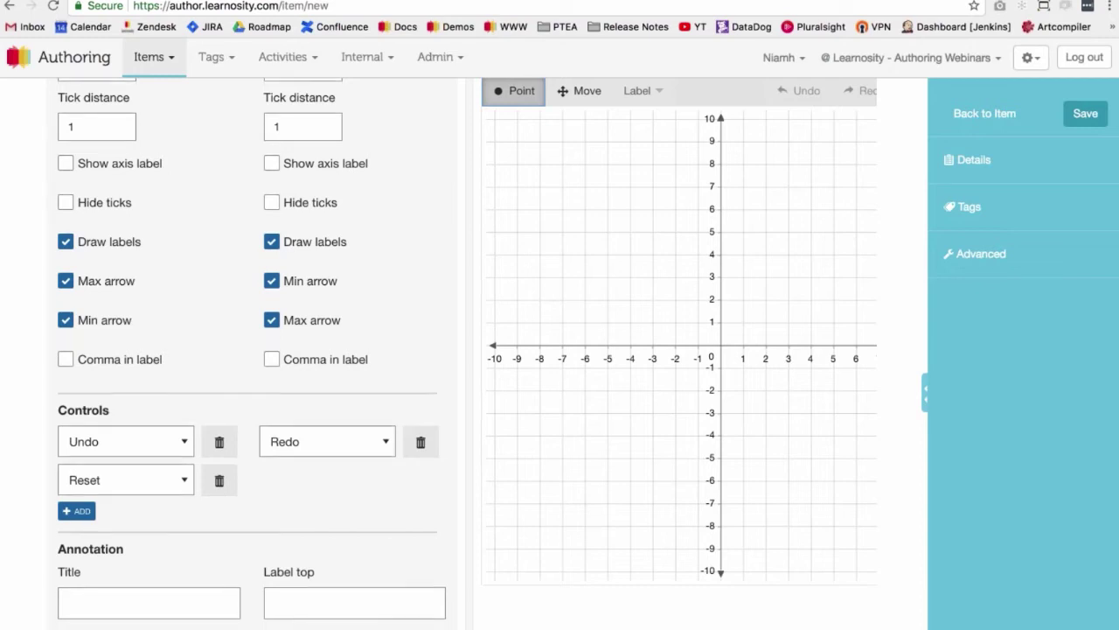
{"action": "scroll", "coordinate": [257, 398], "scroll_direction": "down", "scroll_amount": 2}
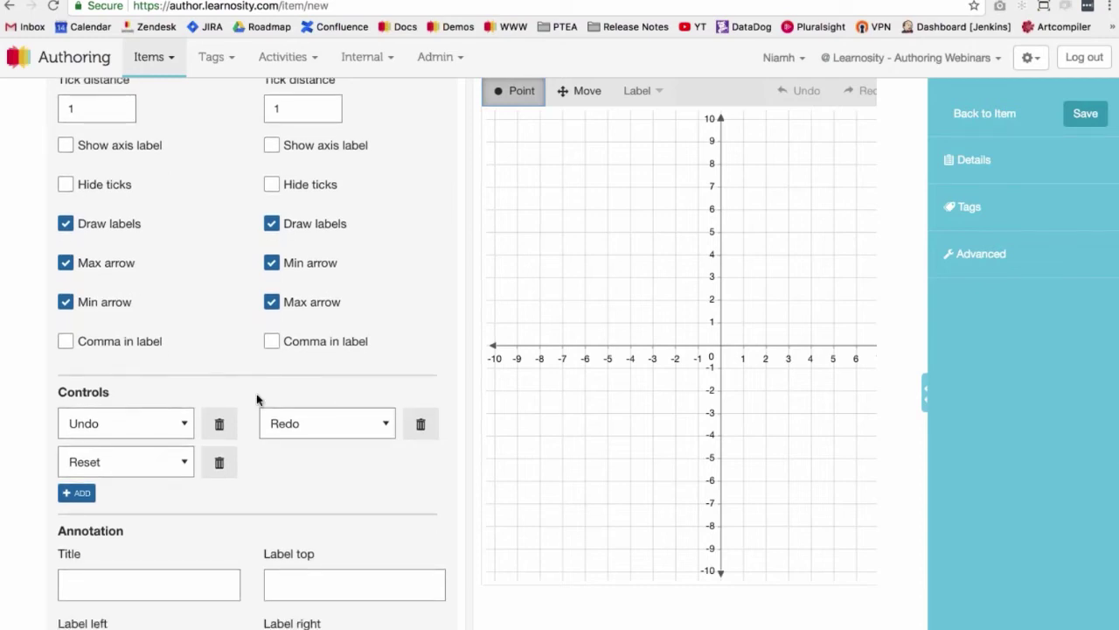
{"action": "scroll", "coordinate": [257, 399], "scroll_direction": "down", "scroll_amount": 12}
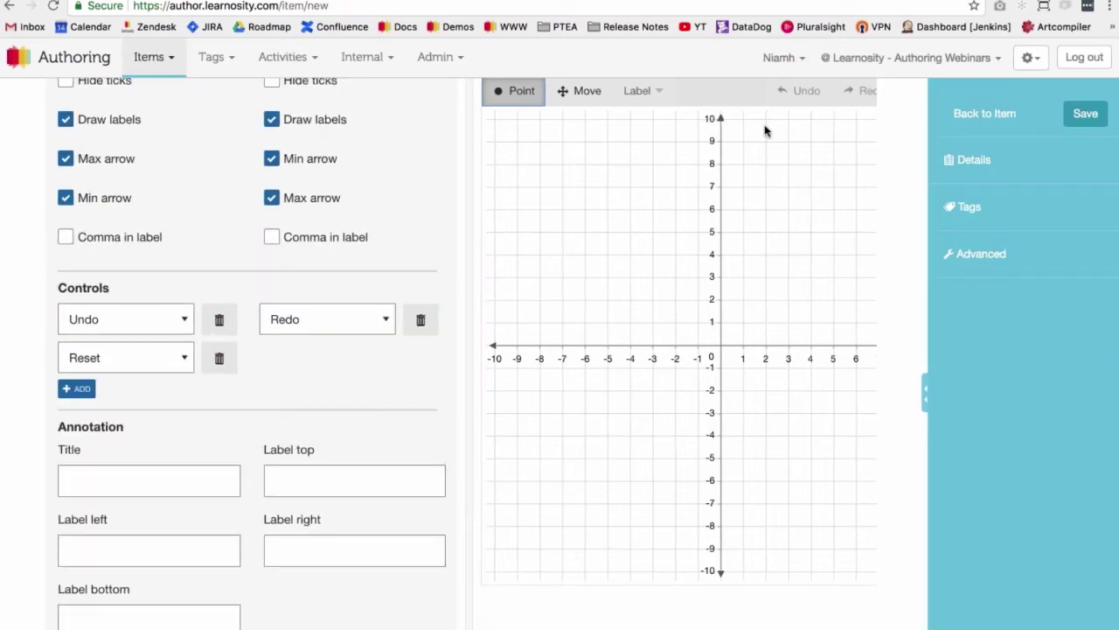
Try adding a Delete control to the graph's controls, and remove it again.
{"action": "scroll", "coordinate": [767, 130], "scroll_direction": "right", "scroll_amount": 2}
{"action": "scroll", "coordinate": [765, 130], "scroll_direction": "right", "scroll_amount": 5}
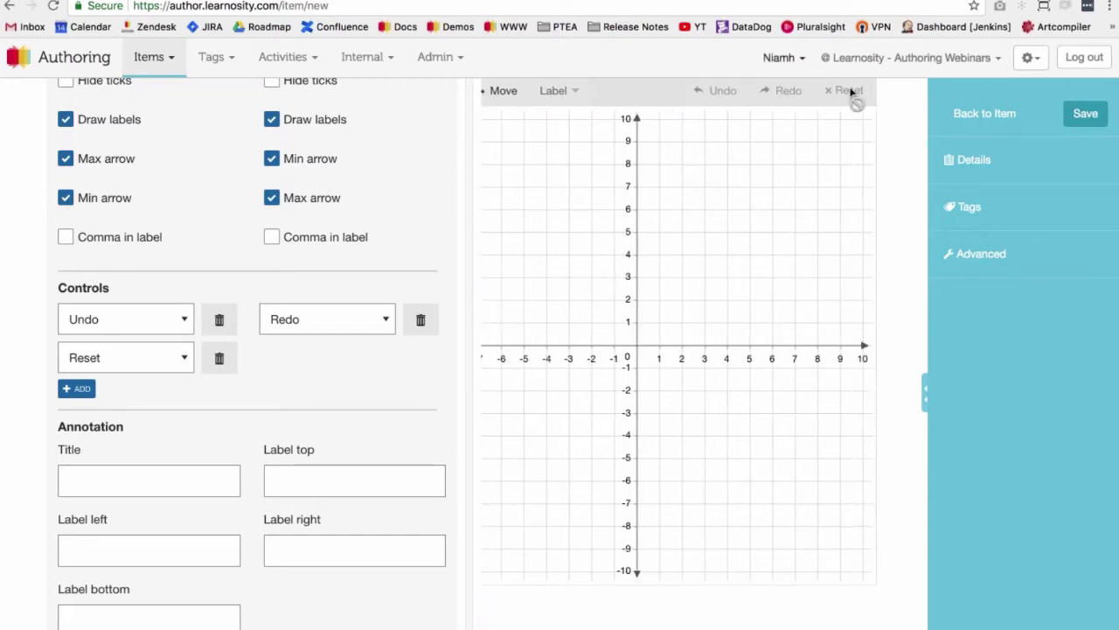
{"action": "left_click", "coordinate": [88, 392]}
{"action": "left_click", "coordinate": [327, 356]}
{"action": "left_click", "coordinate": [317, 398]}
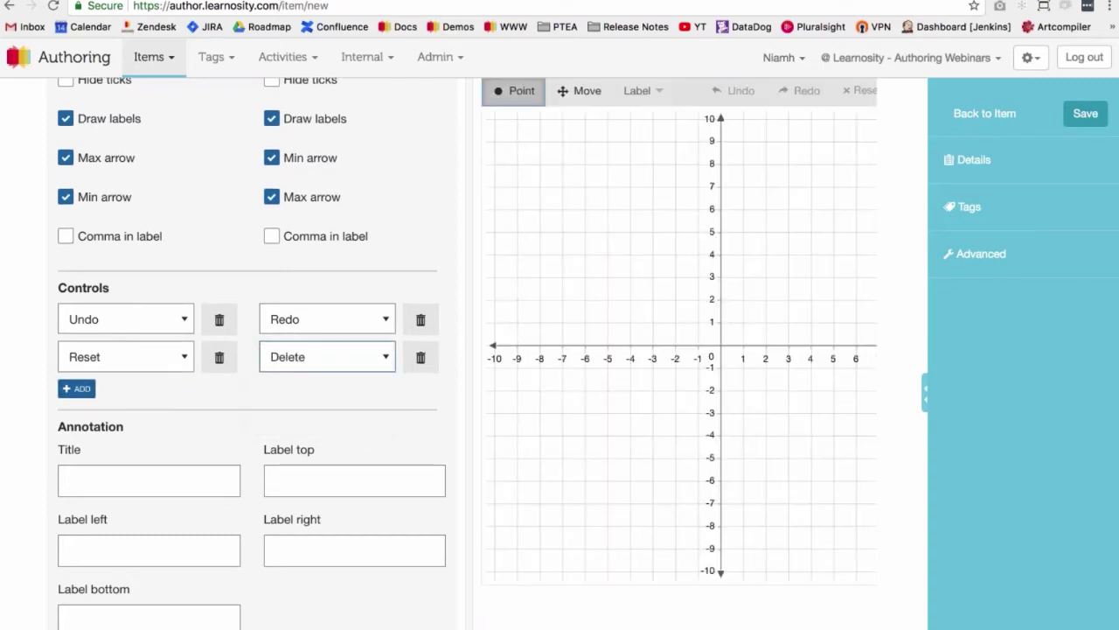
{"action": "scroll", "coordinate": [670, 332], "scroll_direction": "right", "scroll_amount": 5}
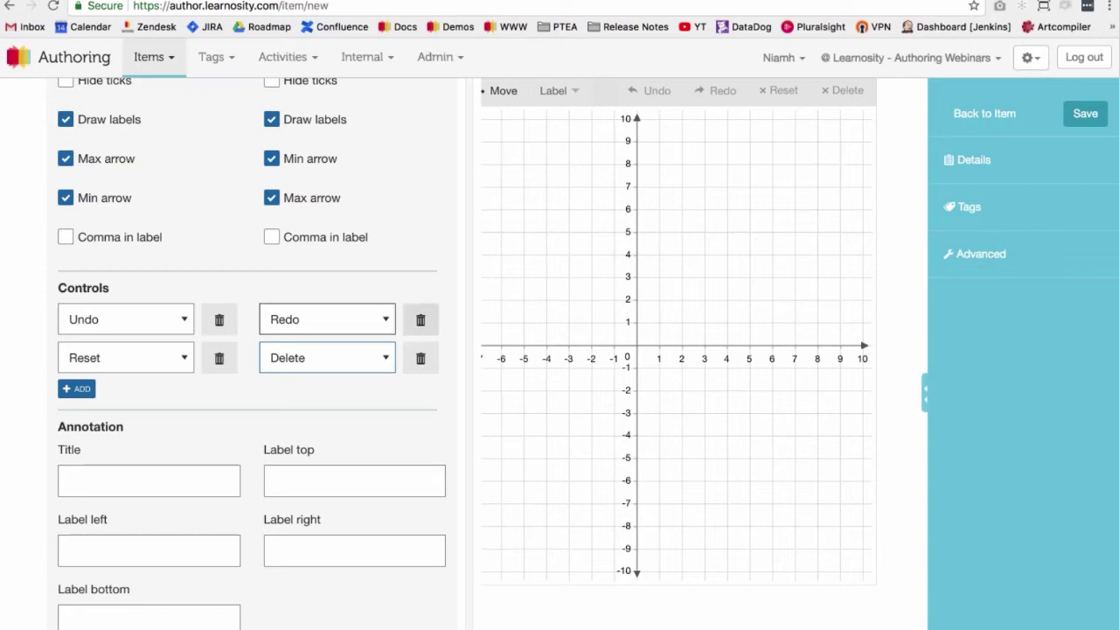
{"action": "left_click", "coordinate": [419, 360]}
Enter "Coordinate Geometry" as the graph's annotation title.
{"action": "scroll", "coordinate": [420, 360], "scroll_direction": "down", "scroll_amount": 2}
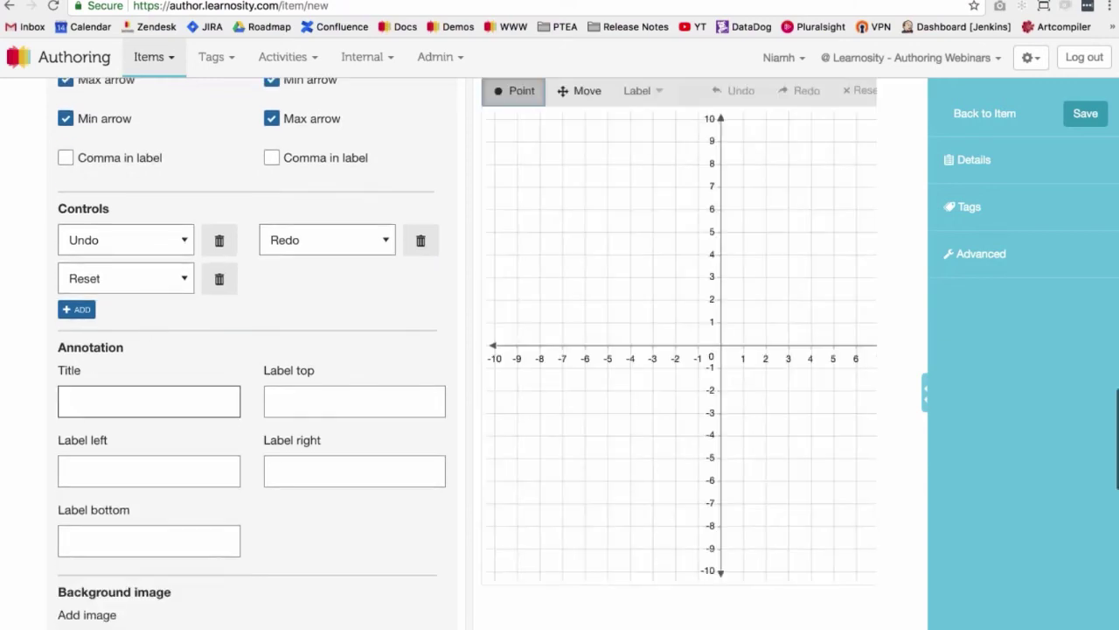
{"action": "scroll", "coordinate": [149, 385], "scroll_direction": "down", "scroll_amount": 2}
{"action": "left_click", "coordinate": [112, 320]}
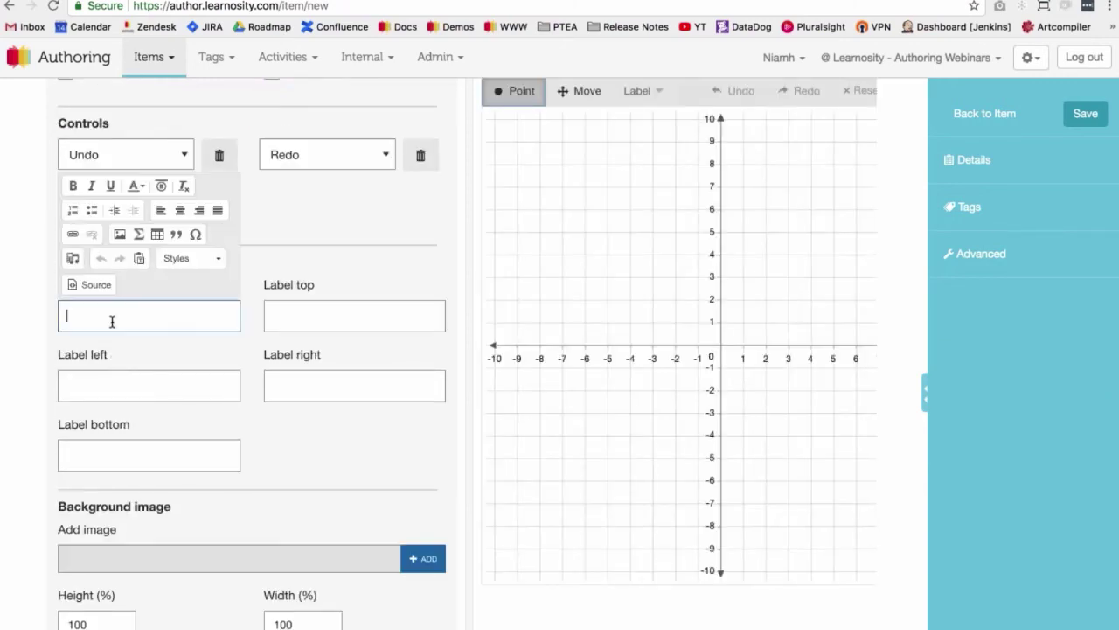
{"action": "type", "text": "cOO"}
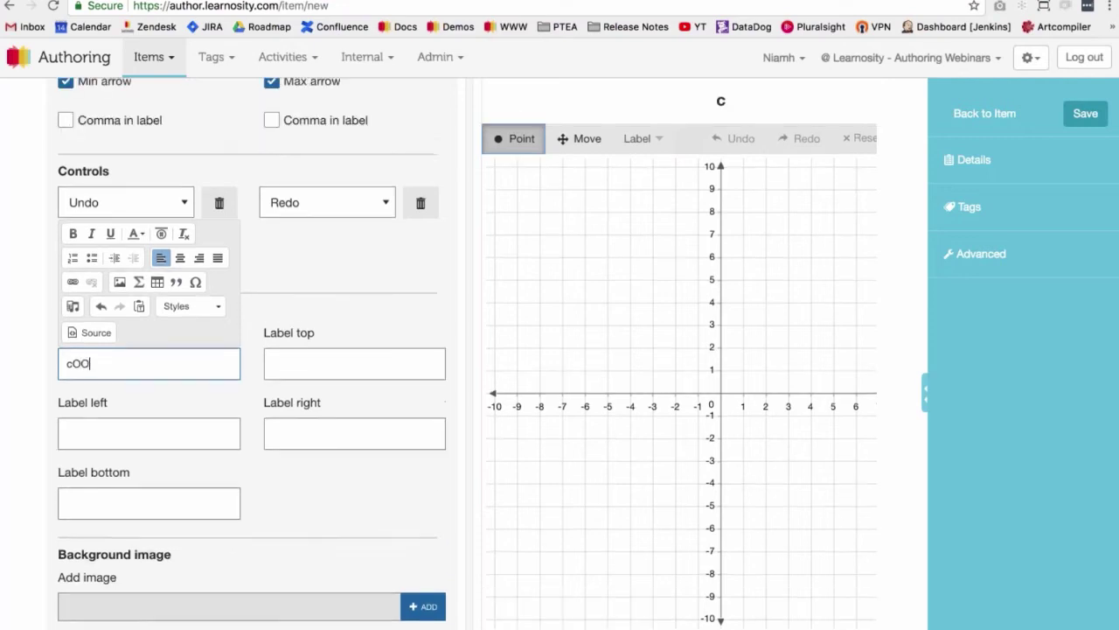
{"action": "type", "text": "R"}
{"action": "scroll", "coordinate": [252, 349], "scroll_direction": "down", "scroll_amount": 1}
{"action": "type", "text": "te gr"}
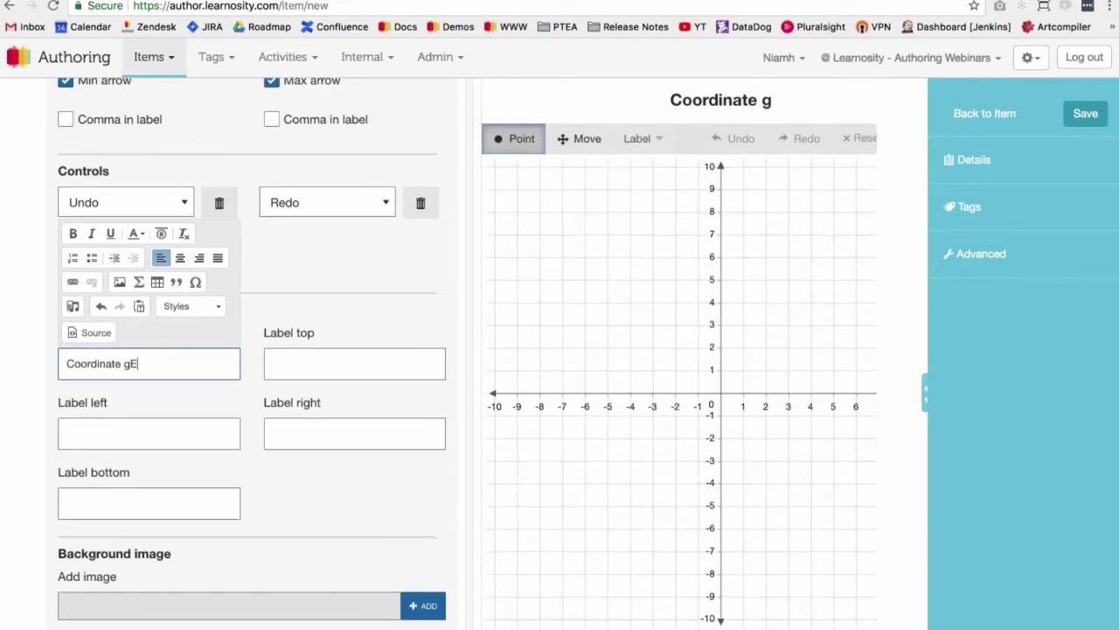
{"action": "key", "text": "BackSpace"}
{"action": "type", "text": "Geometry"}
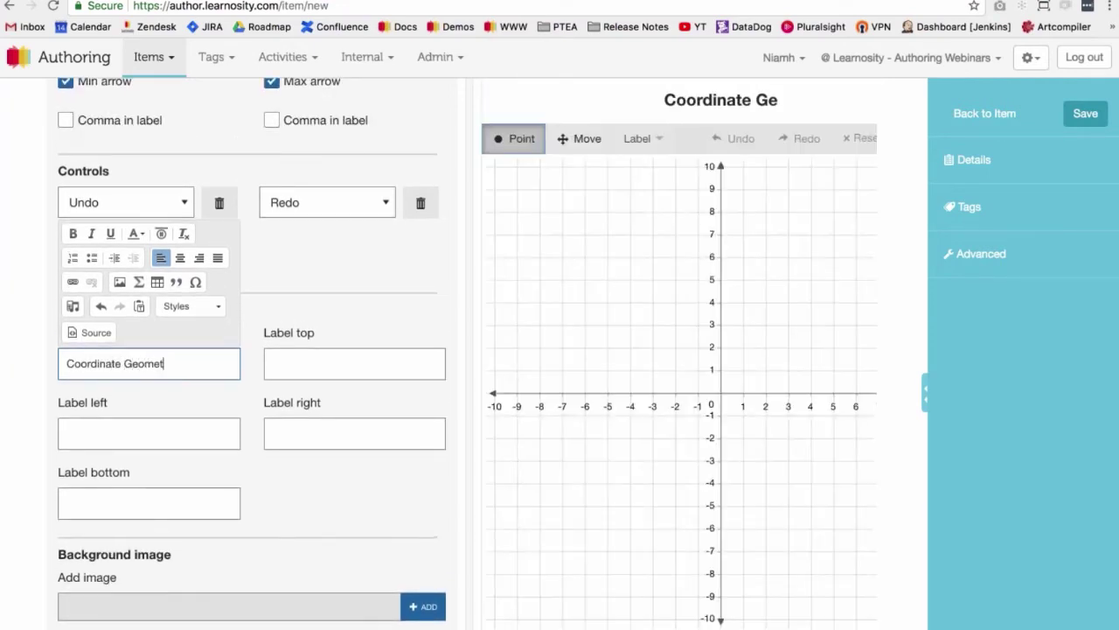
Examine the annotation label fields, background image settings and background shapes area.
{"action": "left_click", "coordinate": [305, 363]}
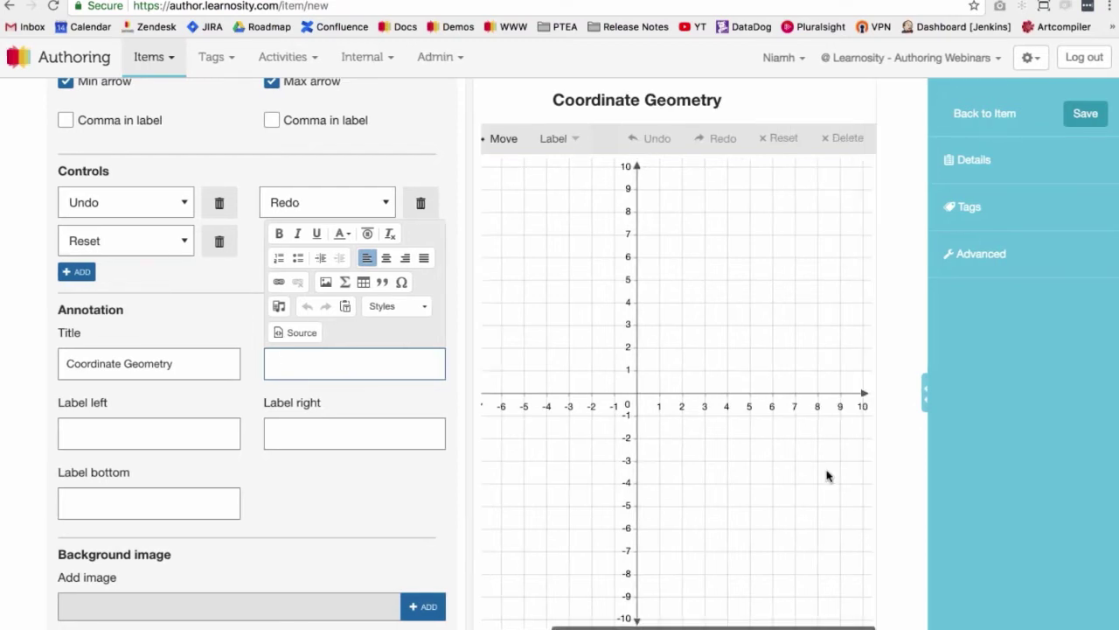
{"action": "scroll", "coordinate": [254, 350], "scroll_direction": "down", "scroll_amount": 2}
{"action": "scroll", "coordinate": [354, 362], "scroll_direction": "down", "scroll_amount": 1}
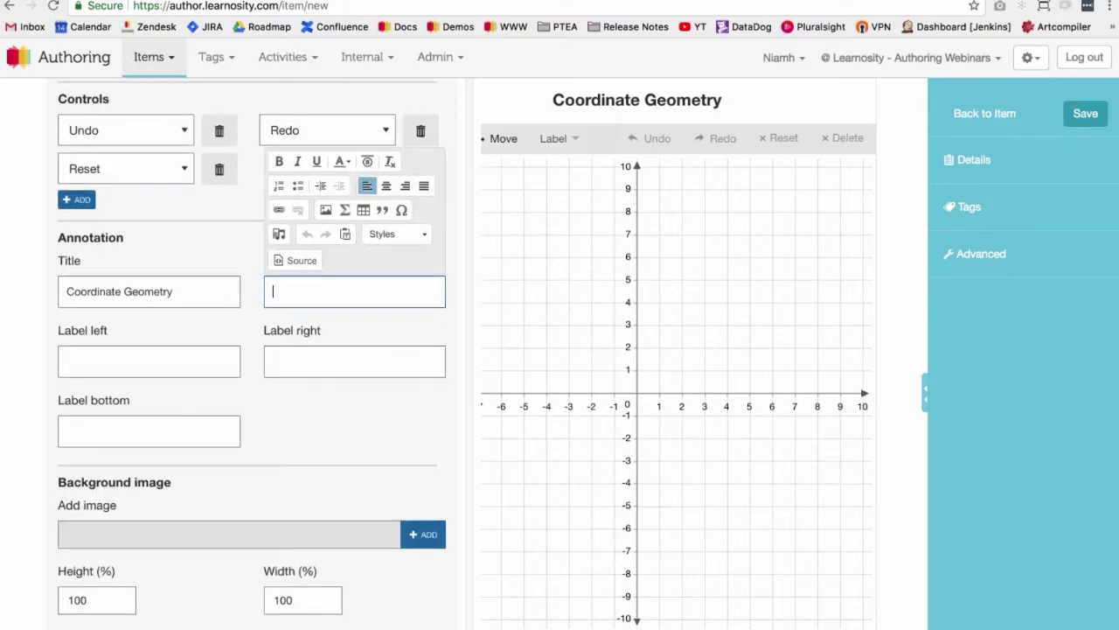
{"action": "scroll", "coordinate": [236, 457], "scroll_direction": "down", "scroll_amount": 4}
{"action": "scroll", "coordinate": [237, 457], "scroll_direction": "down", "scroll_amount": 5}
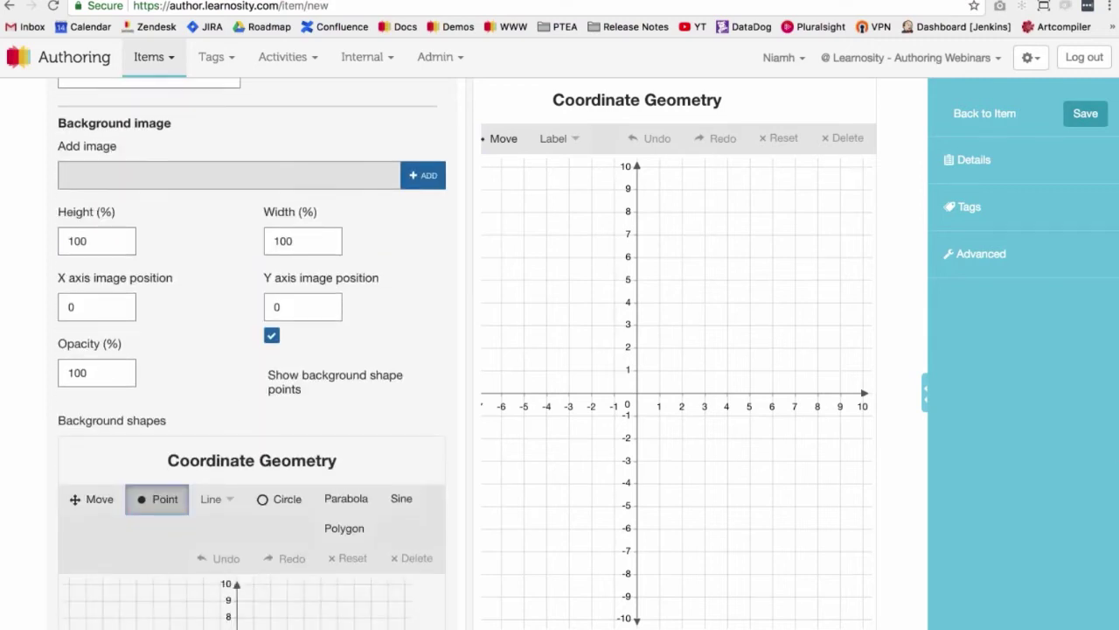
{"action": "scroll", "coordinate": [237, 463], "scroll_direction": "down", "scroll_amount": 3}
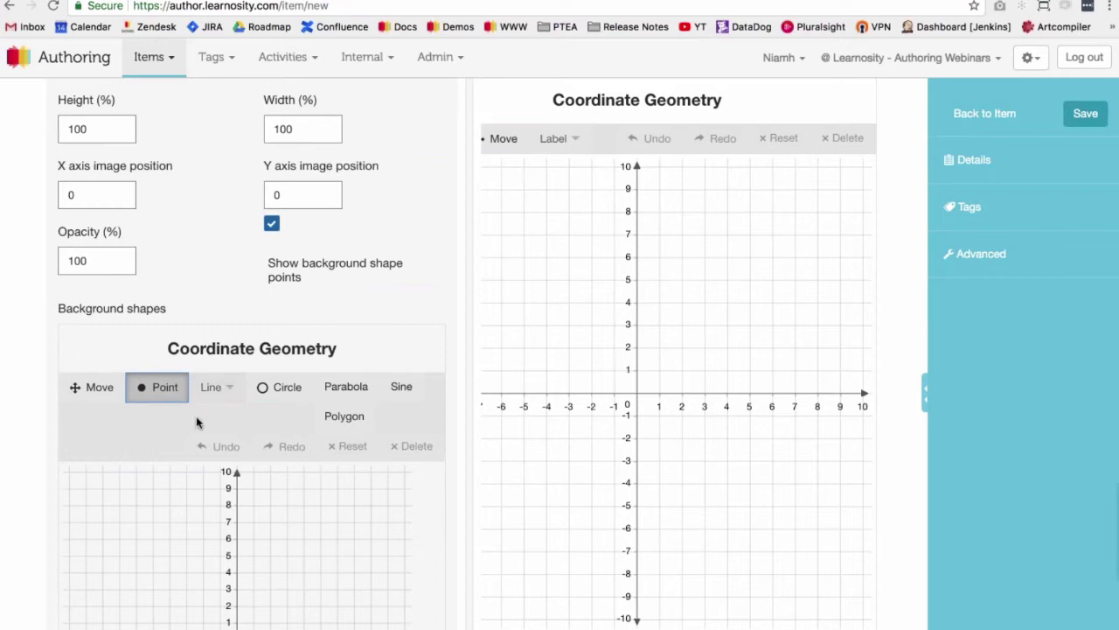
{"action": "scroll", "coordinate": [252, 482], "scroll_direction": "up", "scroll_amount": 1}
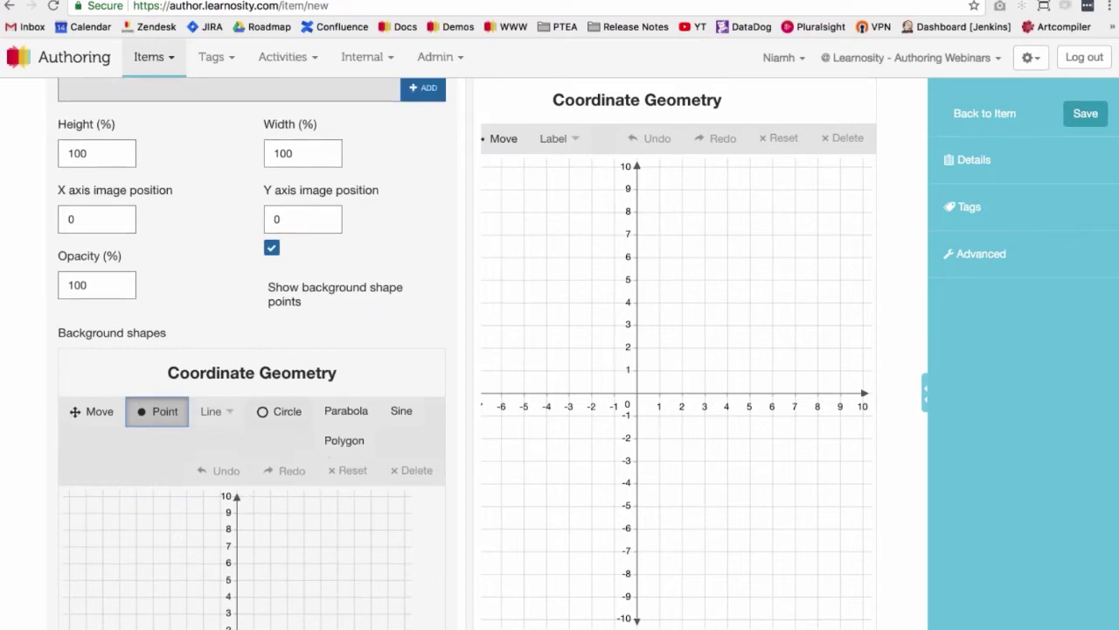
Upload the multicoloured book logo as the graph's background image and check it on the preview grid.
{"action": "scroll", "coordinate": [271, 359], "scroll_direction": "up", "scroll_amount": 3}
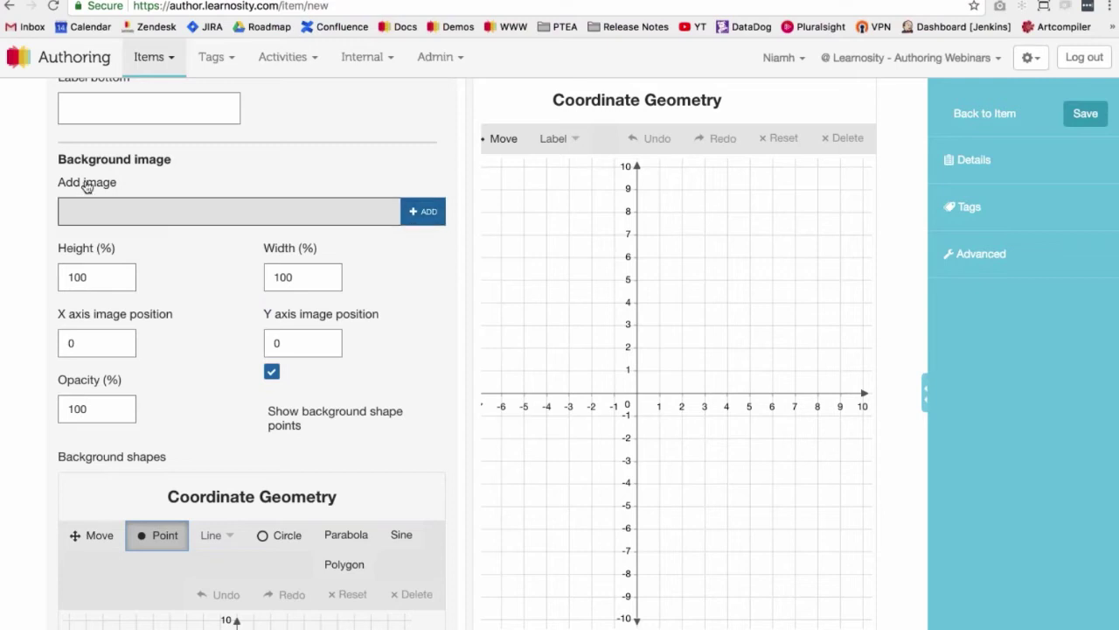
{"action": "left_click", "coordinate": [423, 211]}
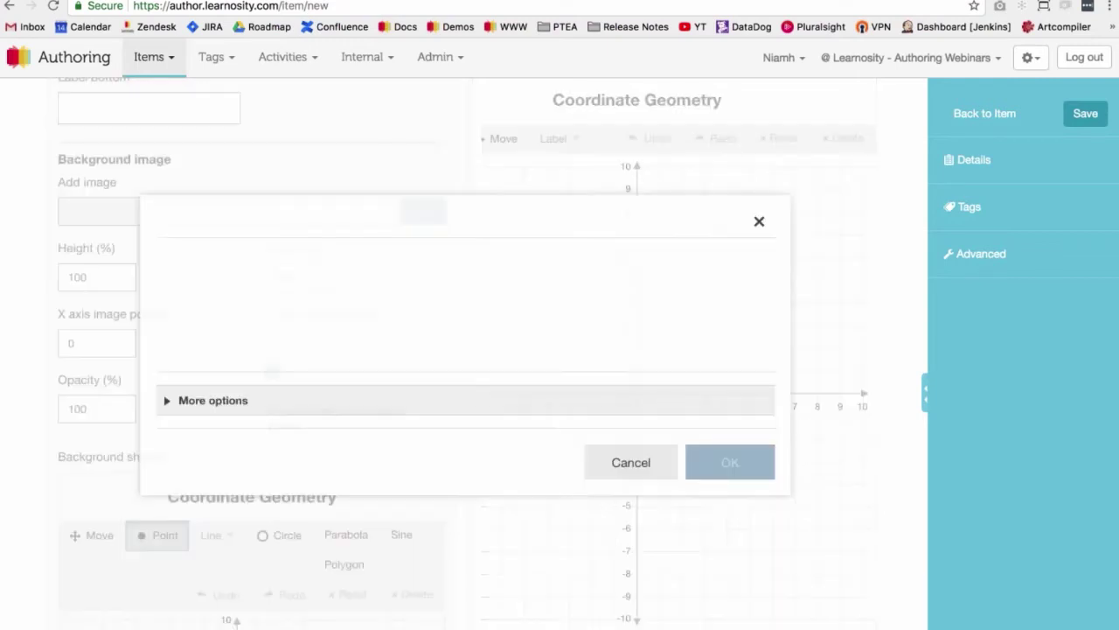
{"action": "left_click", "coordinate": [432, 315]}
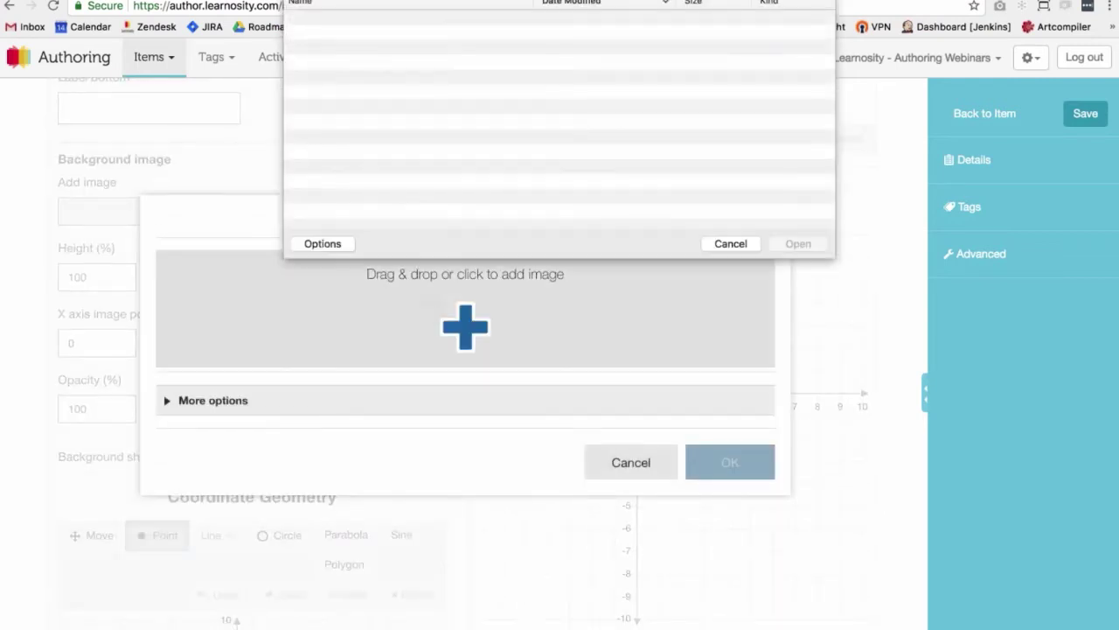
{"action": "double_click", "coordinate": [362, 19]}
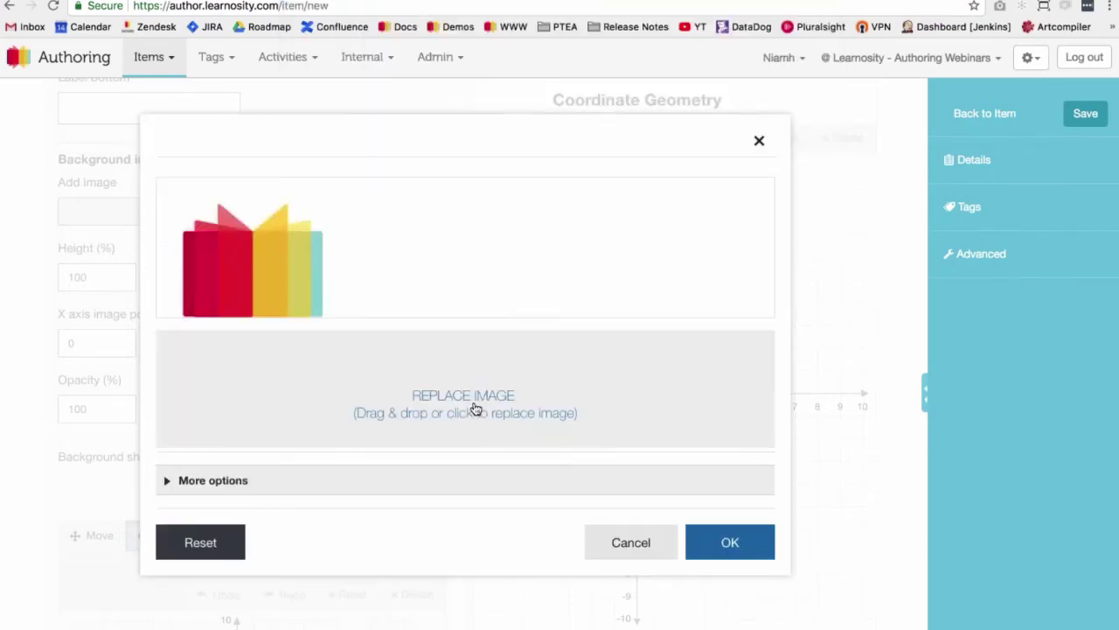
{"action": "left_click", "coordinate": [299, 487]}
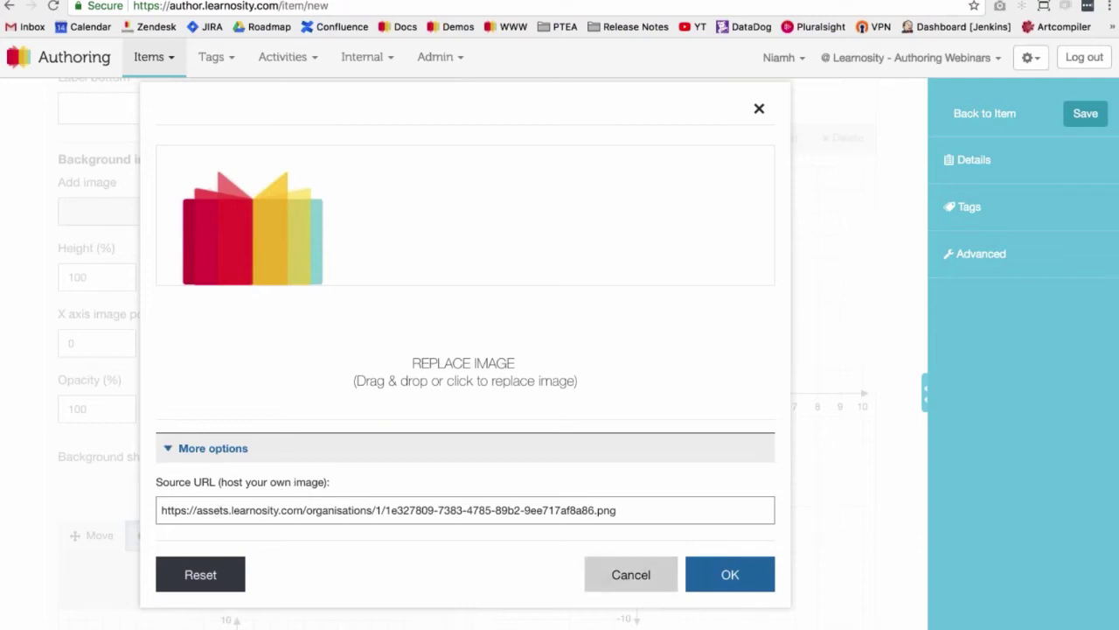
{"action": "left_click", "coordinate": [731, 576]}
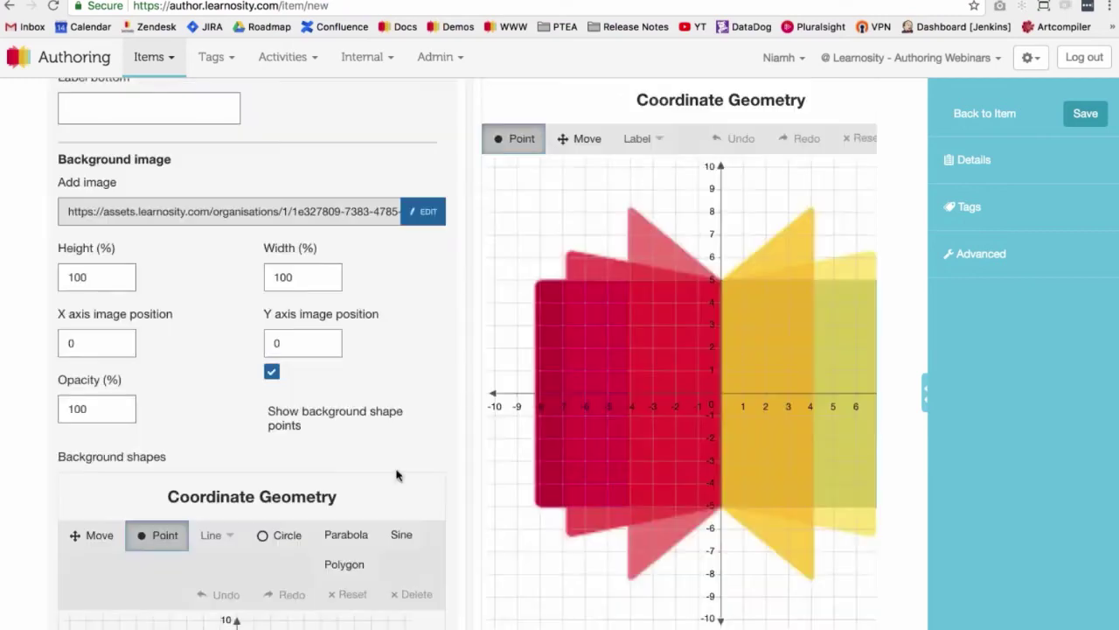
{"action": "scroll", "coordinate": [670, 415], "scroll_direction": "right", "scroll_amount": 2}
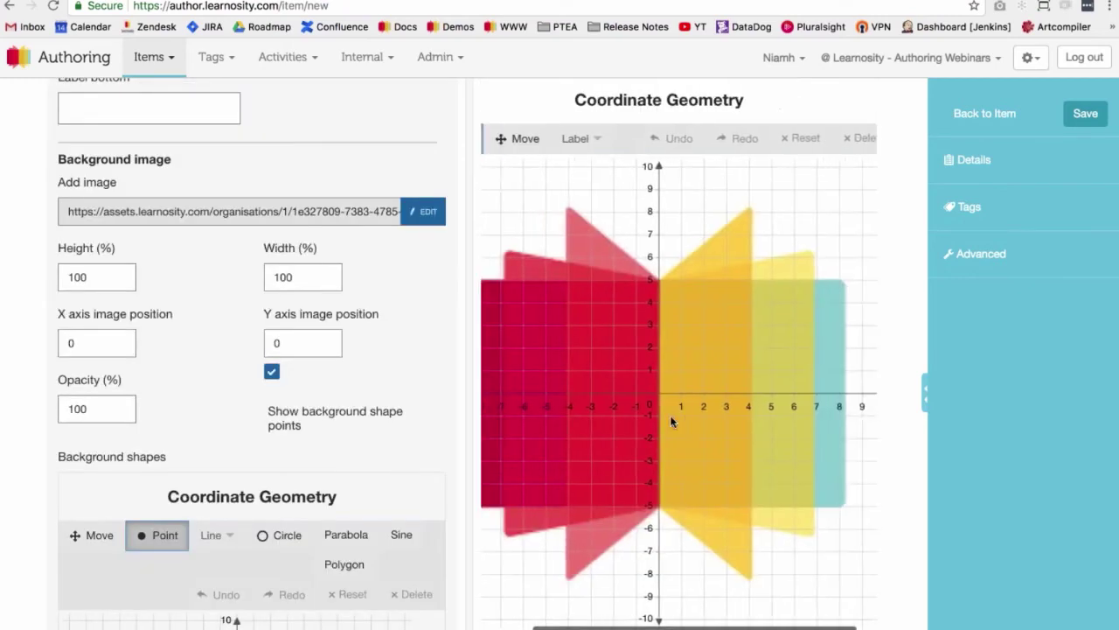
{"action": "scroll", "coordinate": [670, 415], "scroll_direction": "left", "scroll_amount": 2}
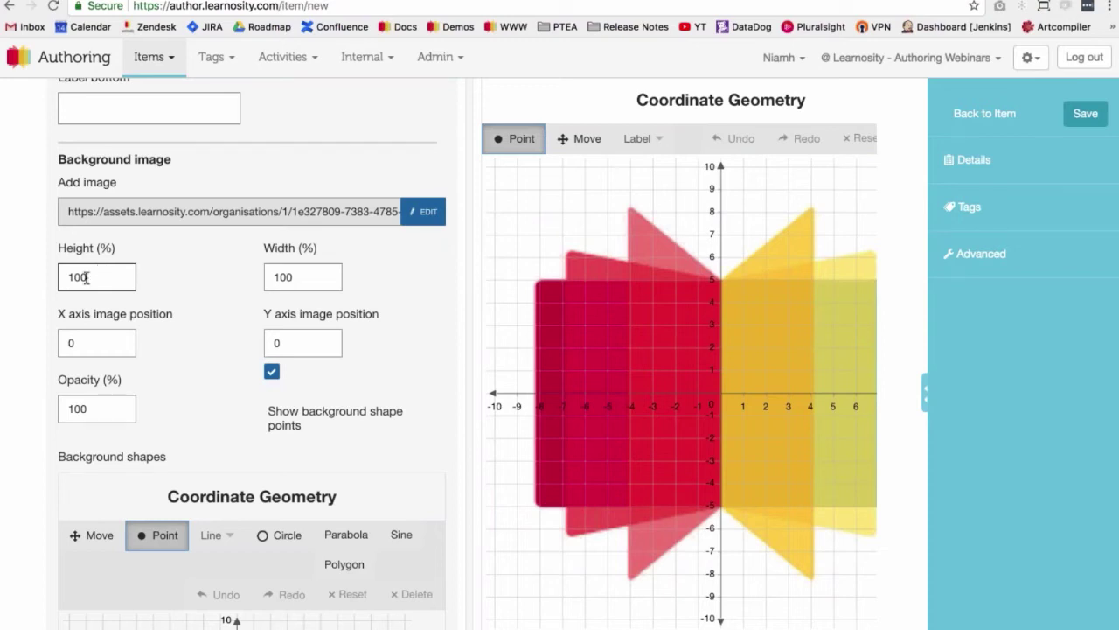
Set the background image's height and width both to 50 percent.
{"action": "left_click_drag", "start_coordinate": [87, 277], "coordinate": [71, 277]}
{"action": "key", "text": "BackSpace"}
{"action": "type", "text": "30"}
{"action": "left_click_drag", "start_coordinate": [302, 276], "coordinate": [267, 272]}
{"action": "type", "text": "50"}
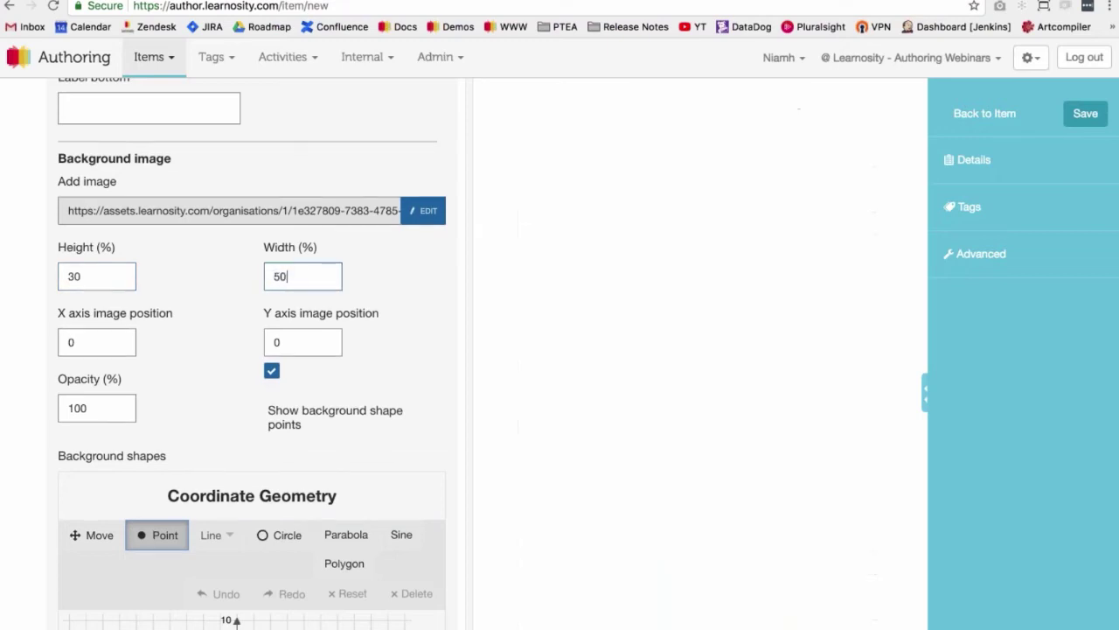
{"action": "double_click", "coordinate": [75, 276]}
{"action": "type", "text": "50"}
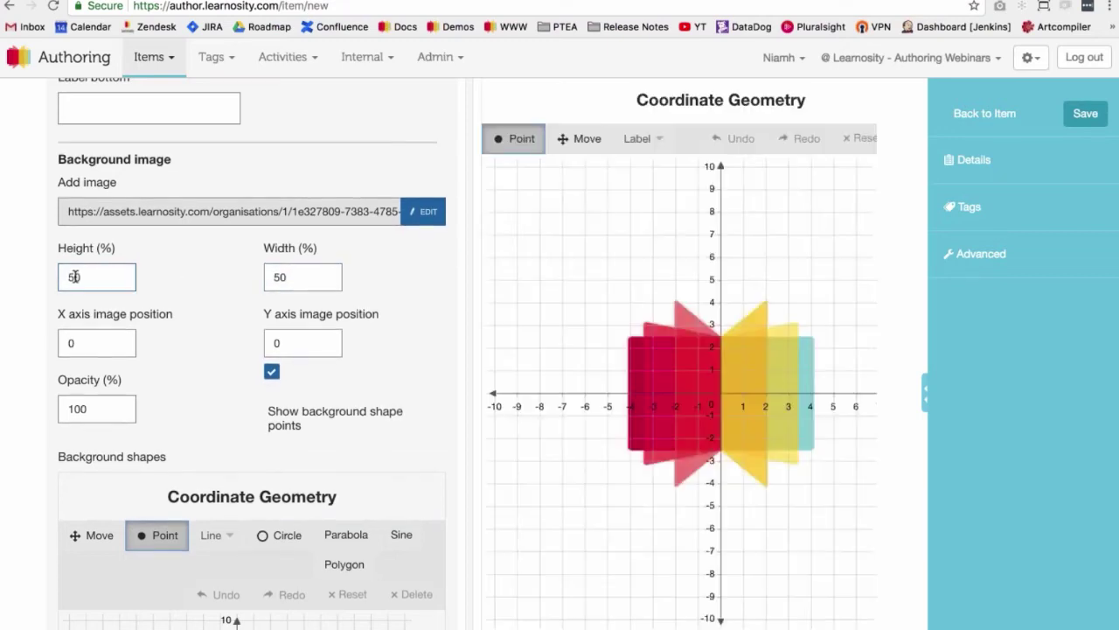
Set the background image's X axis position to 2 and its Y axis position to 2.
{"action": "scroll", "coordinate": [75, 276], "scroll_direction": "down", "scroll_amount": 1}
{"action": "left_click", "coordinate": [106, 321]}
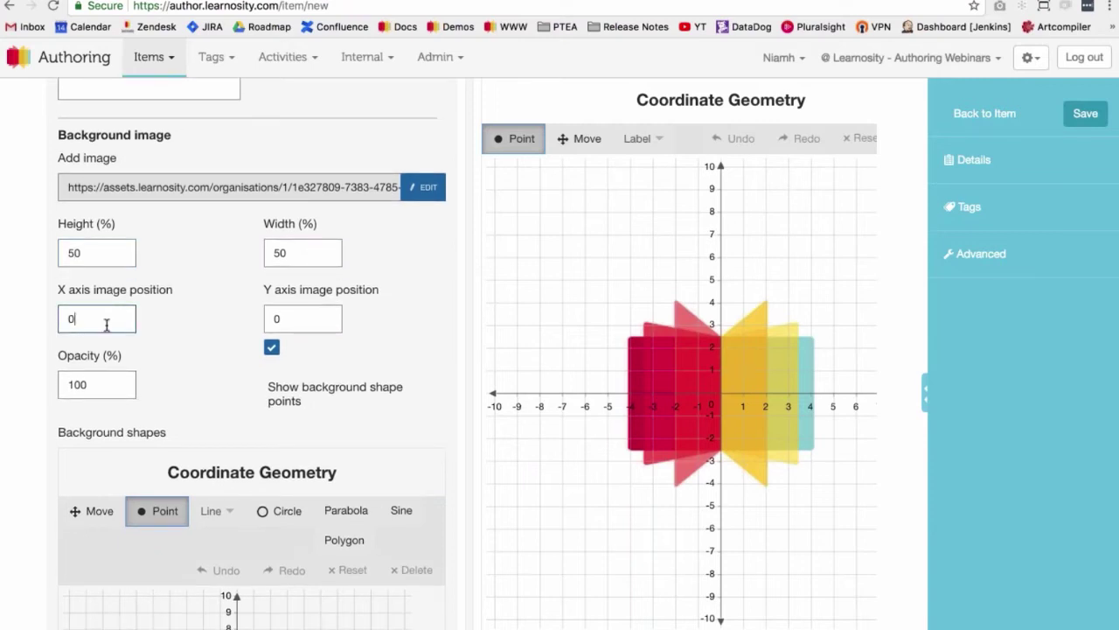
{"action": "key", "text": "BackSpace"}
{"action": "type", "text": "2"}
{"action": "left_click", "coordinate": [284, 319]}
{"action": "key", "text": "BackSpace"}
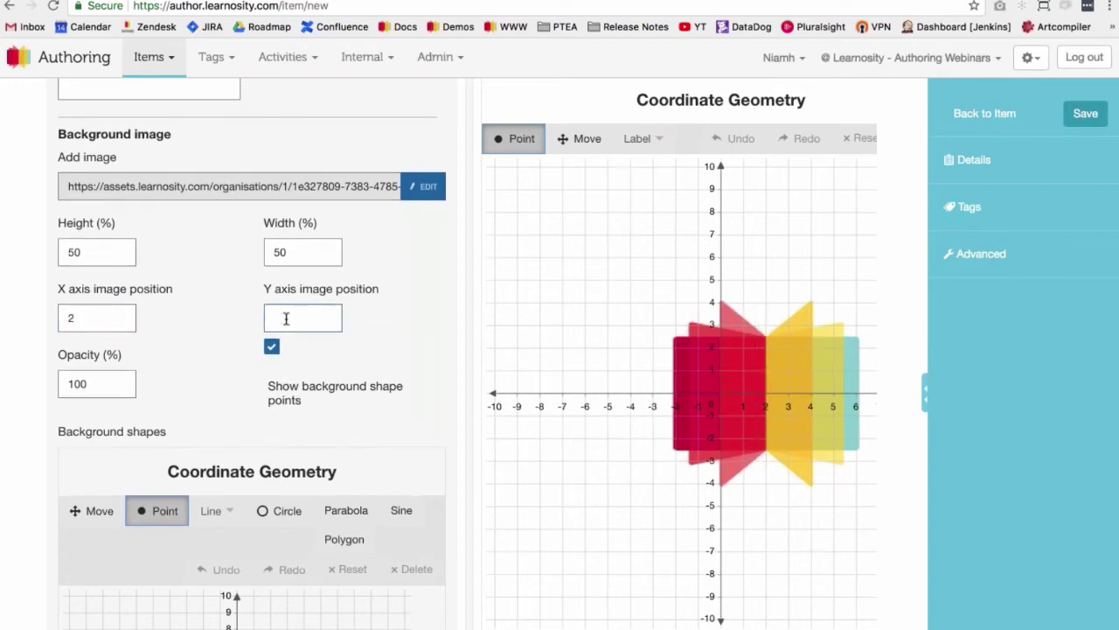
{"action": "type", "text": "2"}
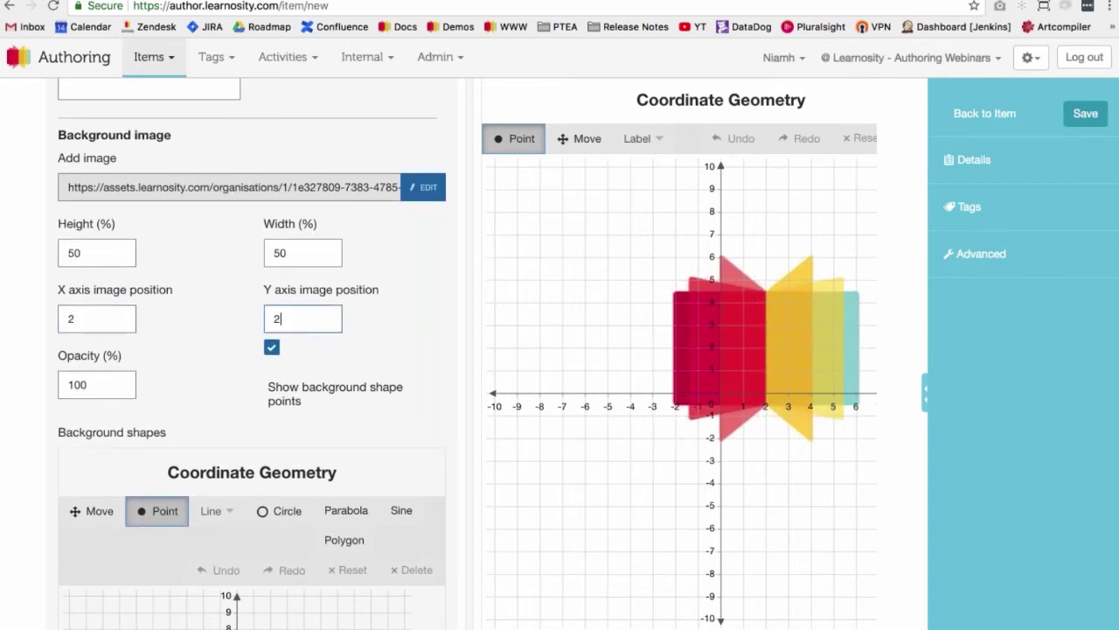
Set the background image's opacity to 30 percent.
{"action": "scroll", "coordinate": [285, 320], "scroll_direction": "down", "scroll_amount": 2}
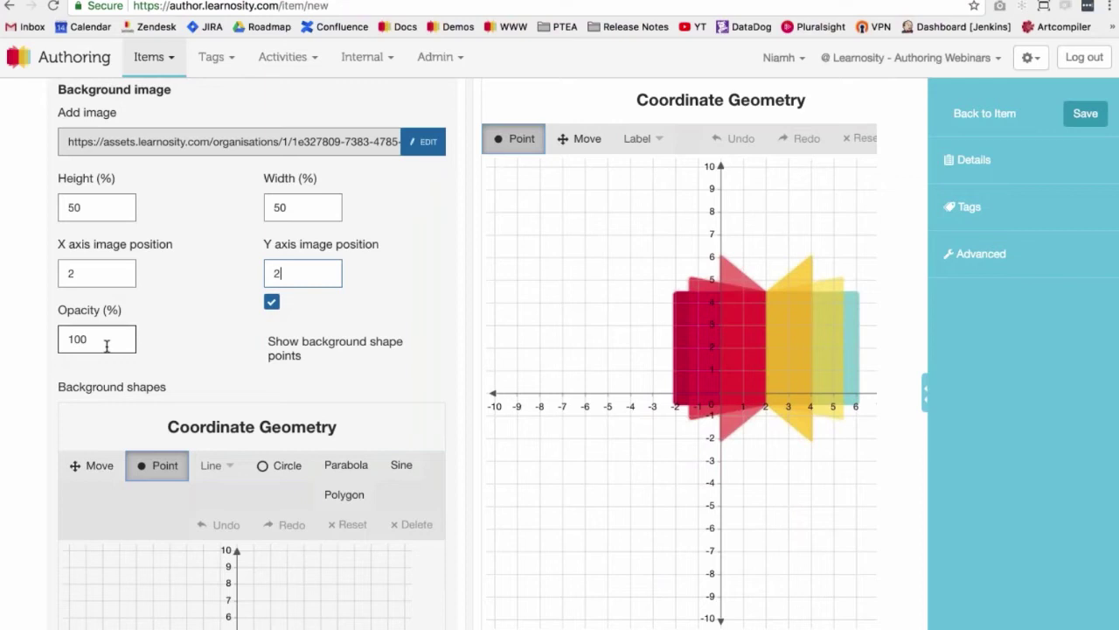
{"action": "left_click_drag", "start_coordinate": [108, 345], "coordinate": [66, 340]}
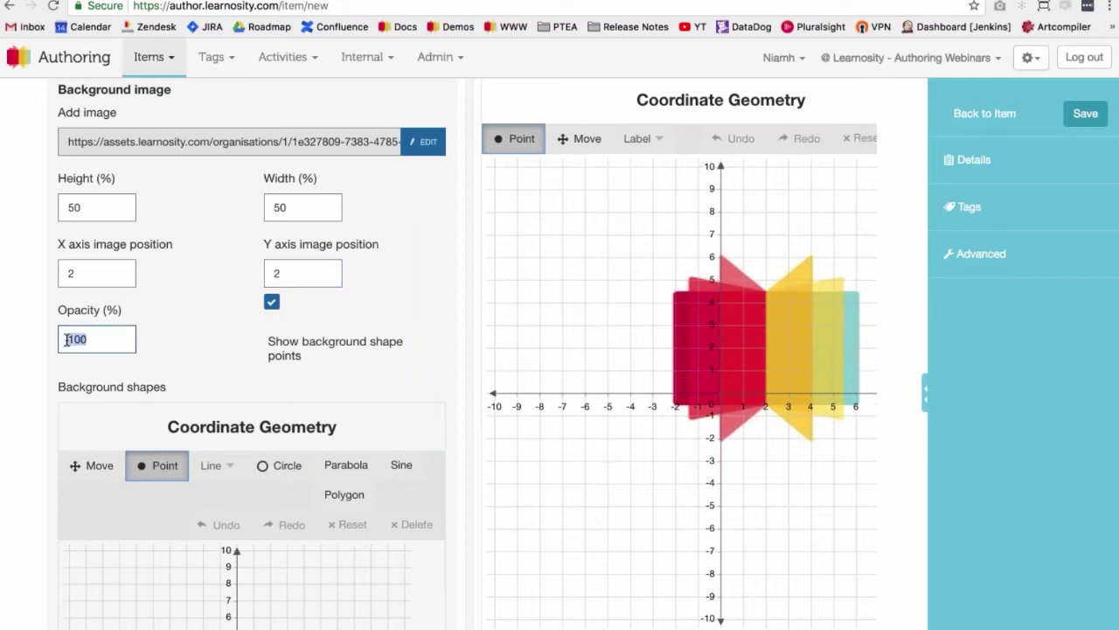
{"action": "type", "text": "30"}
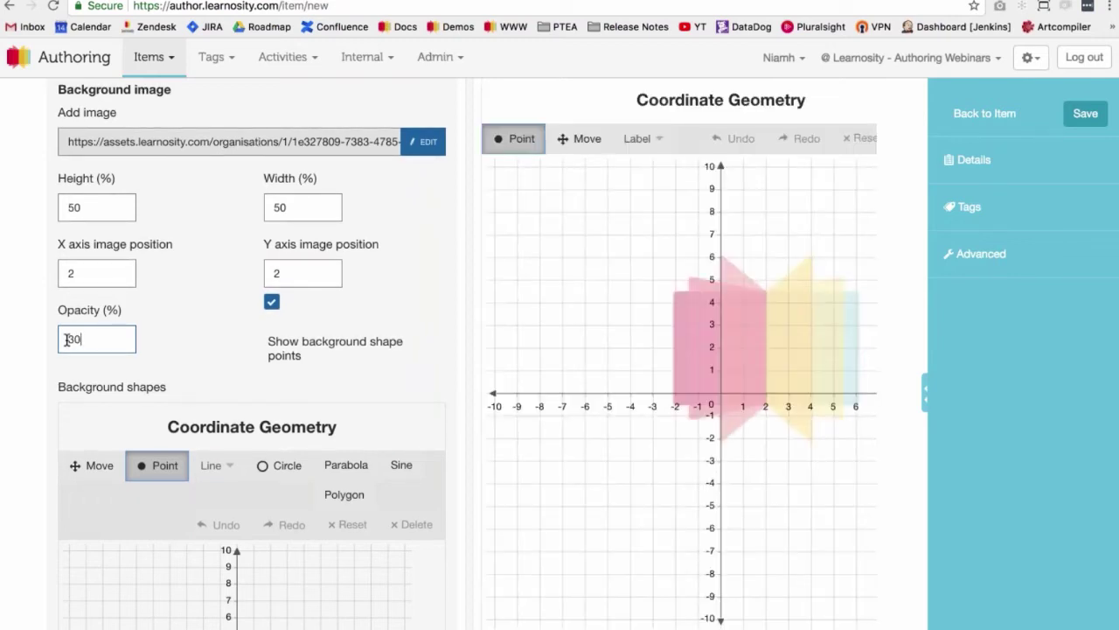
Draw a background triangle from segments with vertices at (-2, -5), (-7, -9) and (-7, -5).
{"action": "scroll", "coordinate": [67, 339], "scroll_direction": "down", "scroll_amount": 5}
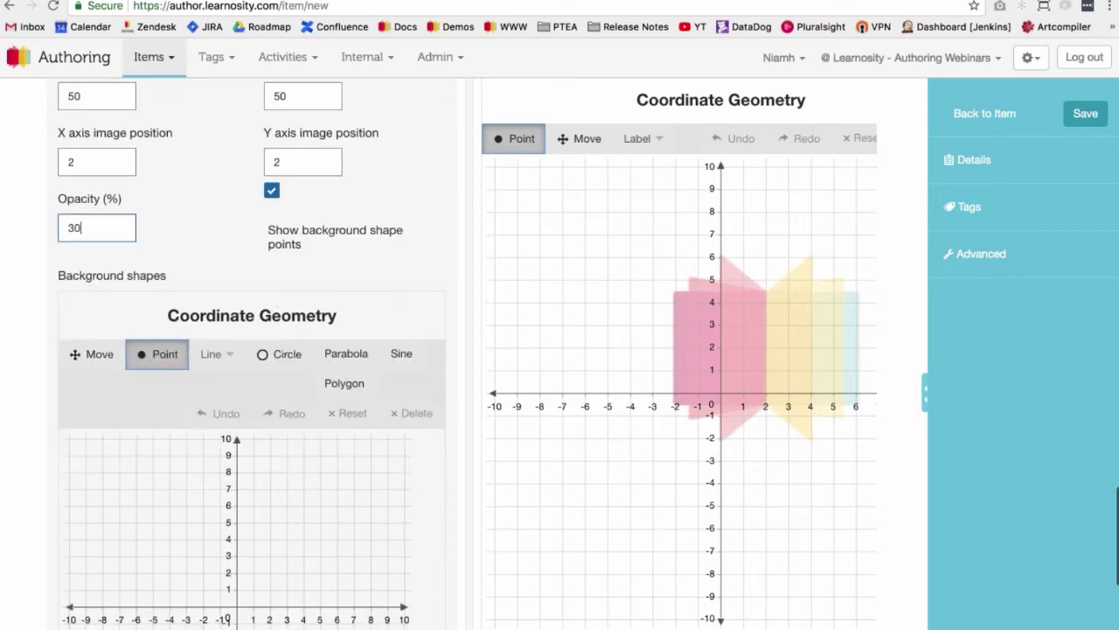
{"action": "scroll", "coordinate": [252, 349], "scroll_direction": "down", "scroll_amount": 2}
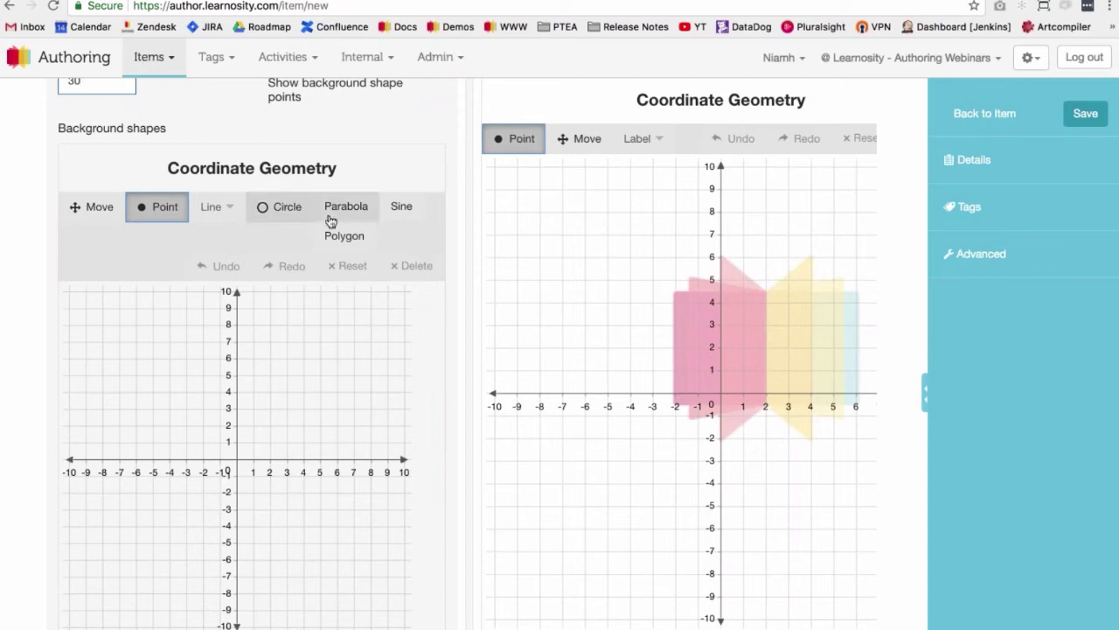
{"action": "left_click", "coordinate": [217, 207]}
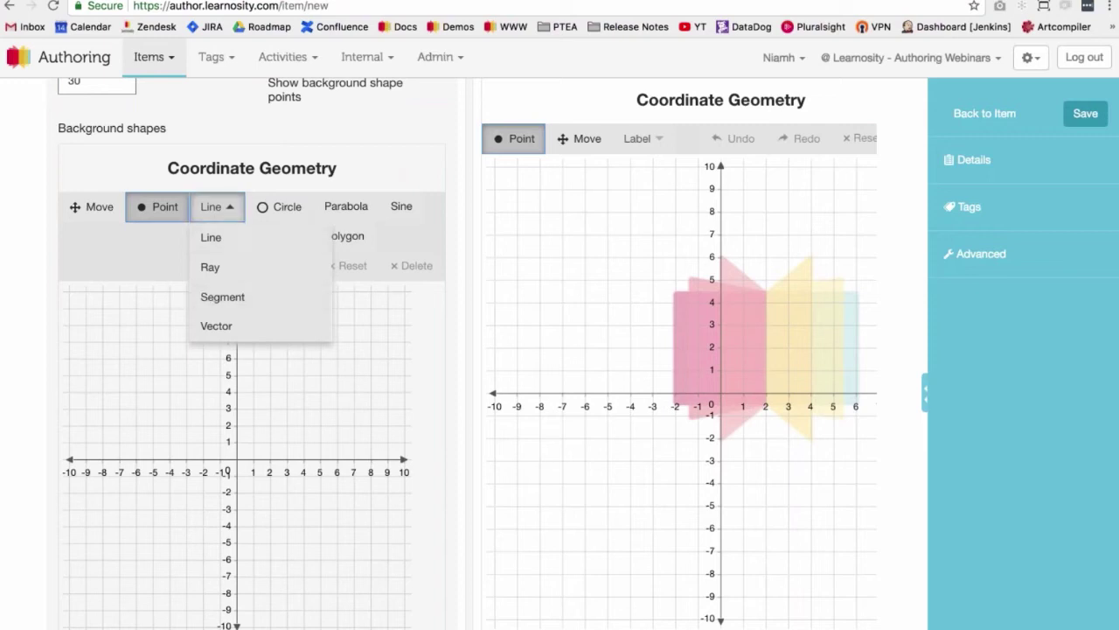
{"action": "left_click", "coordinate": [118, 347]}
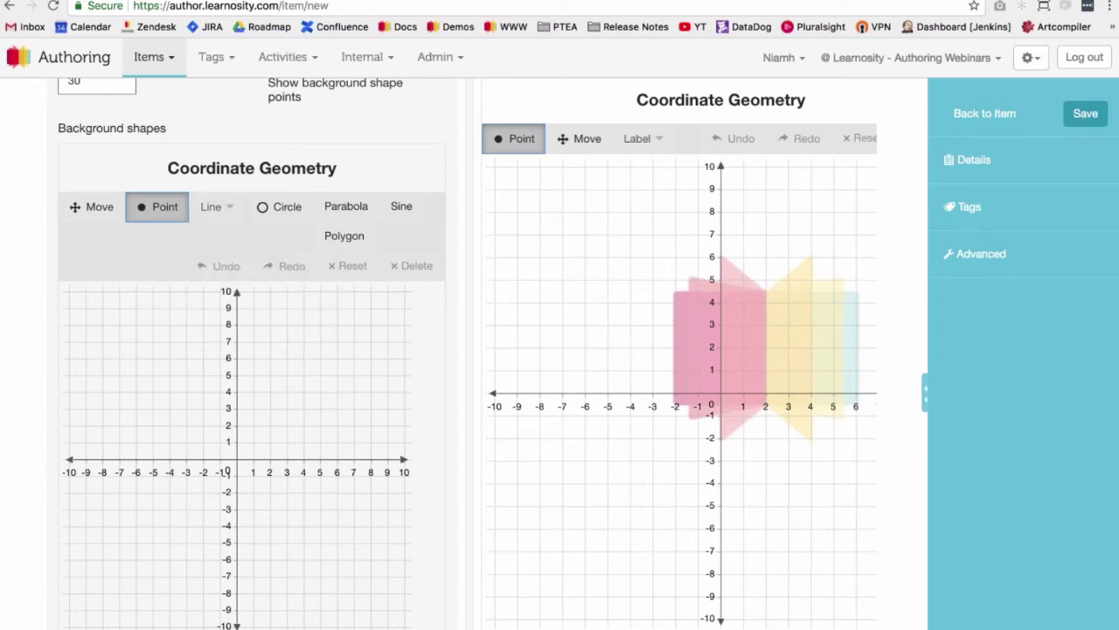
{"action": "left_click", "coordinate": [216, 207]}
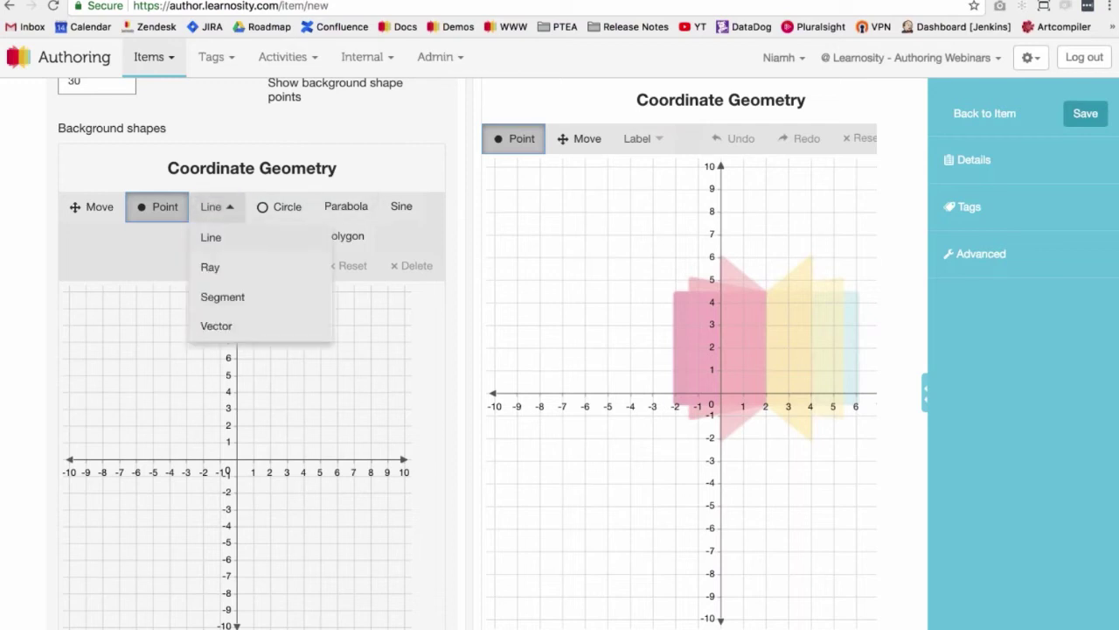
{"action": "left_click", "coordinate": [219, 297]}
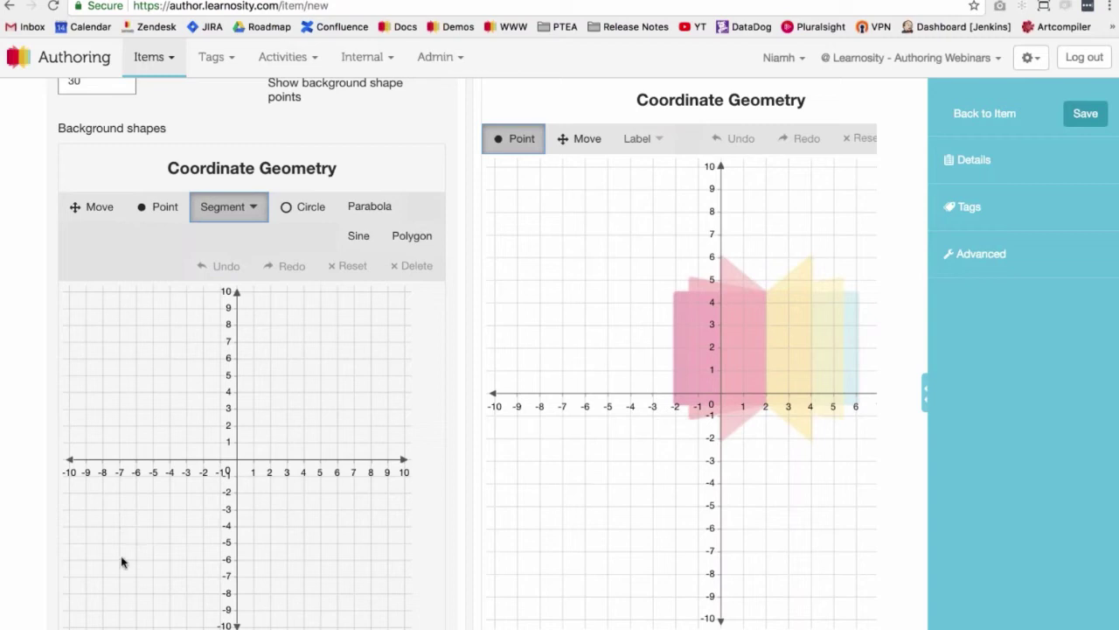
{"action": "left_click", "coordinate": [198, 537]}
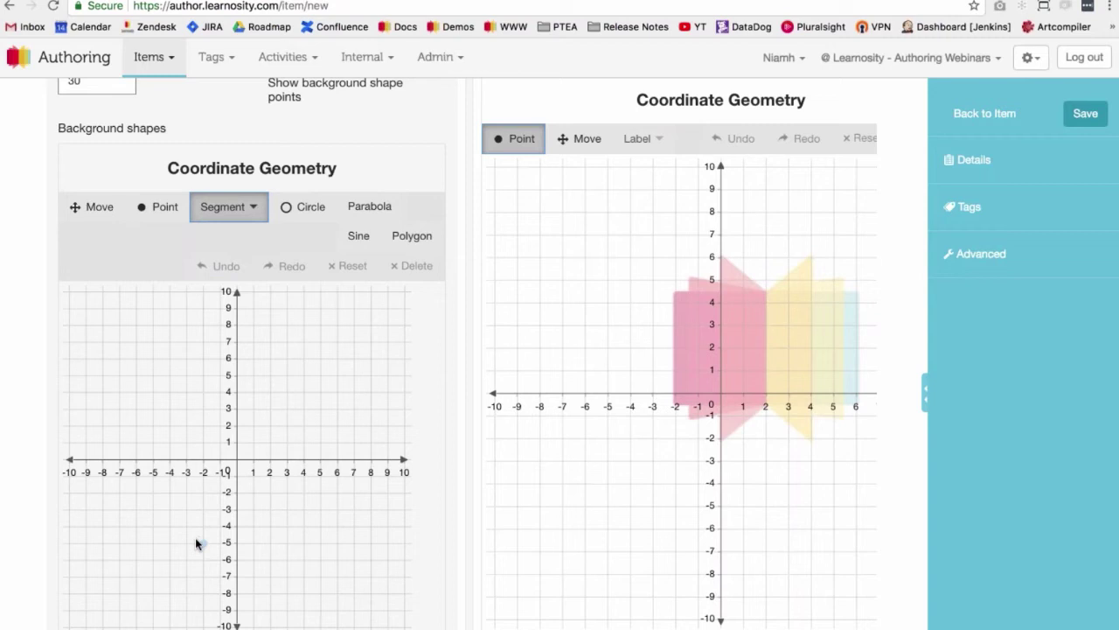
{"action": "left_click", "coordinate": [118, 609]}
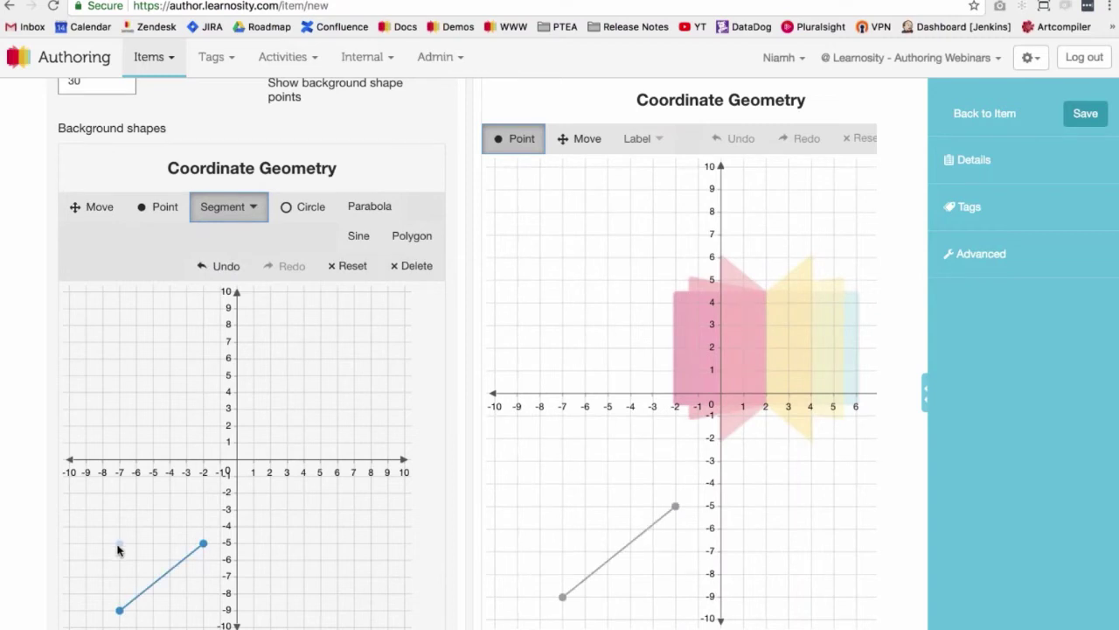
{"action": "left_click", "coordinate": [119, 543]}
{"action": "left_click", "coordinate": [119, 610]}
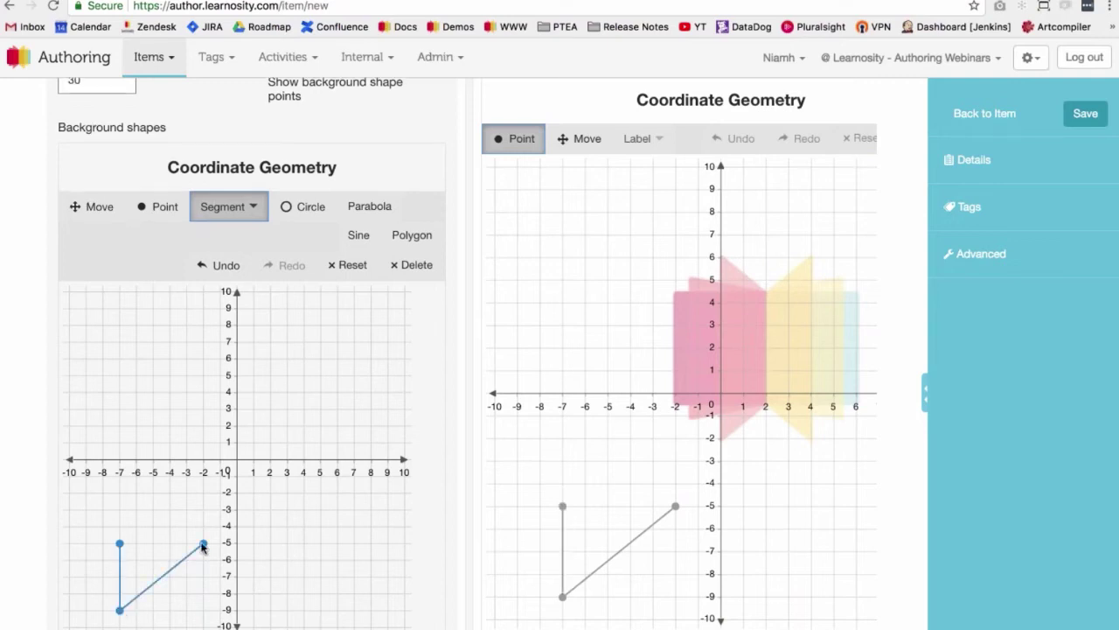
{"action": "left_click", "coordinate": [203, 543]}
{"action": "left_click", "coordinate": [120, 543]}
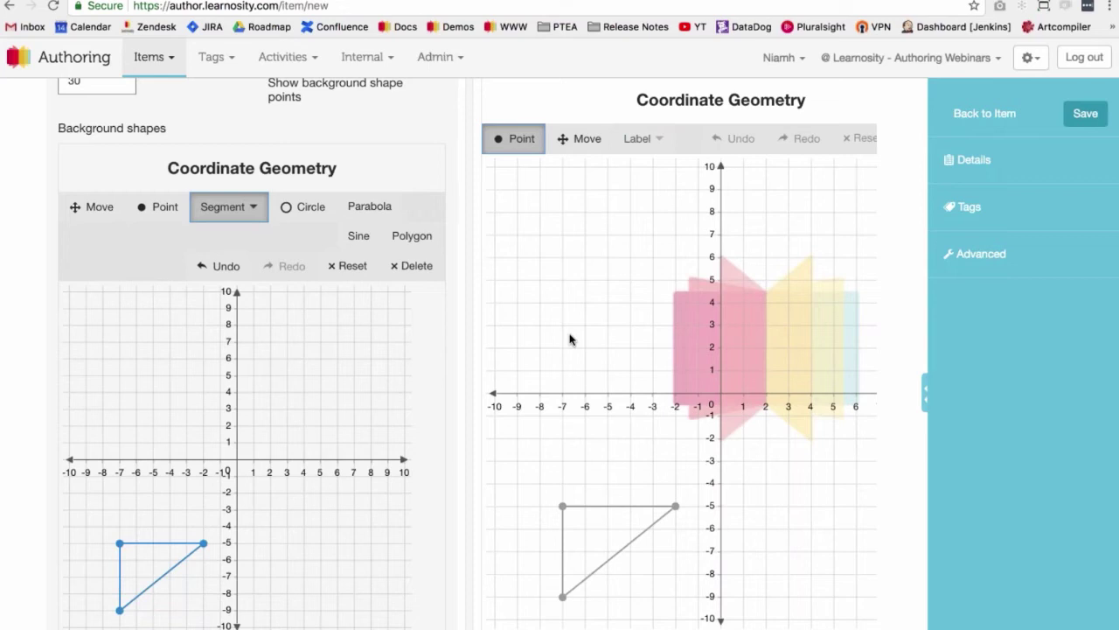
Draw the reflected triangle as the correct answer using segments with vertices at (-2, 5), (-7, 5) and (-7, 9).
{"action": "scroll", "coordinate": [281, 404], "scroll_direction": "down", "scroll_amount": 1}
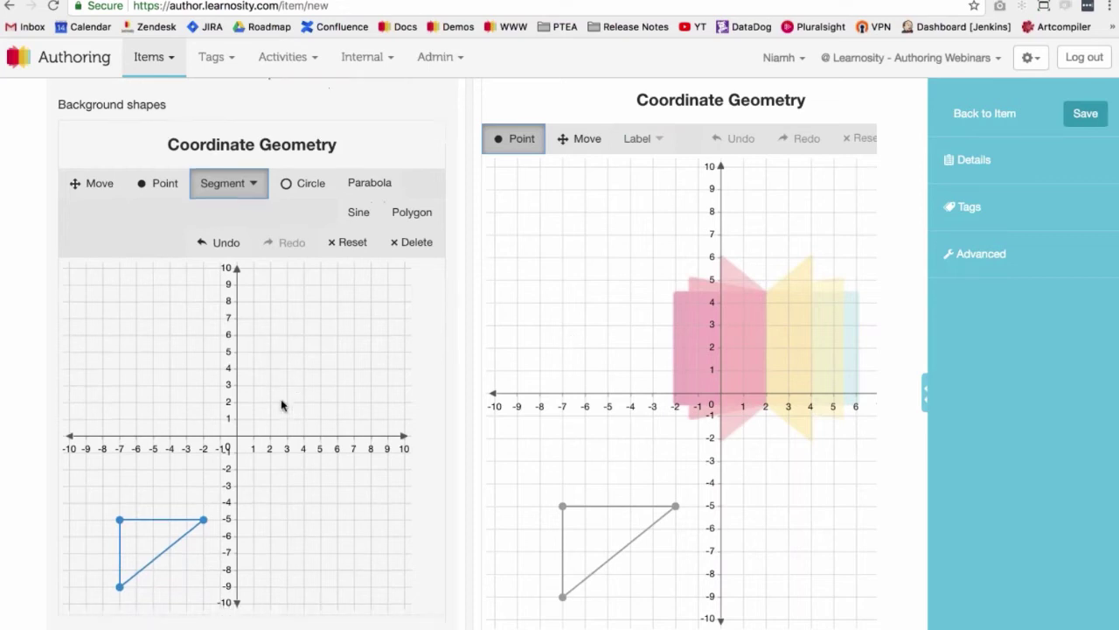
{"action": "scroll", "coordinate": [281, 405], "scroll_direction": "down", "scroll_amount": 2}
{"action": "scroll", "coordinate": [281, 405], "scroll_direction": "up", "scroll_amount": 3}
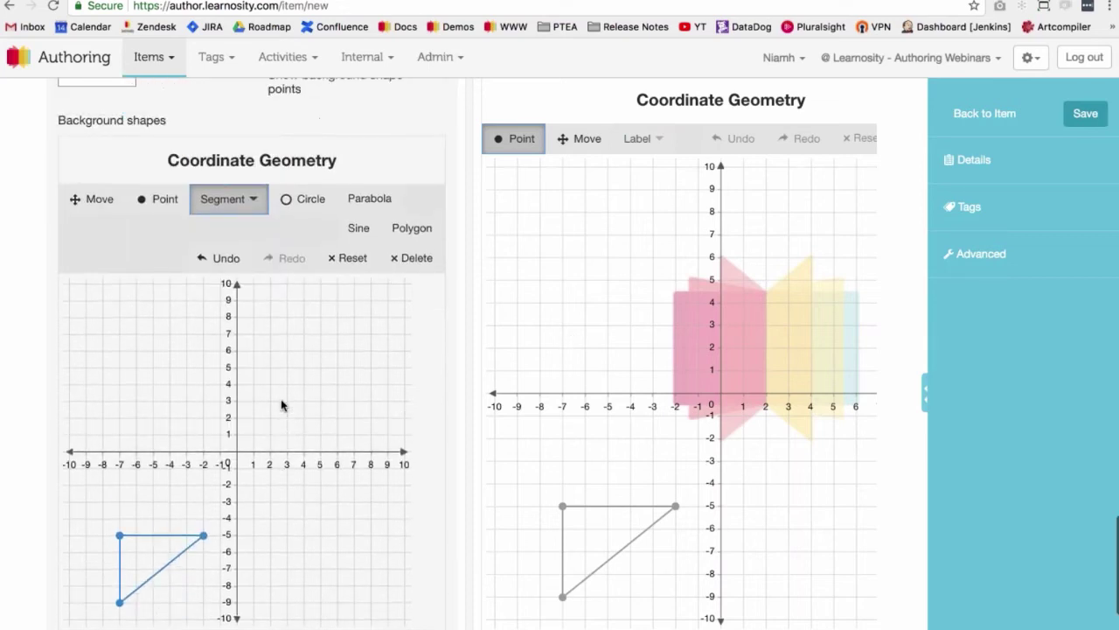
{"action": "scroll", "coordinate": [280, 405], "scroll_direction": "up", "scroll_amount": 3}
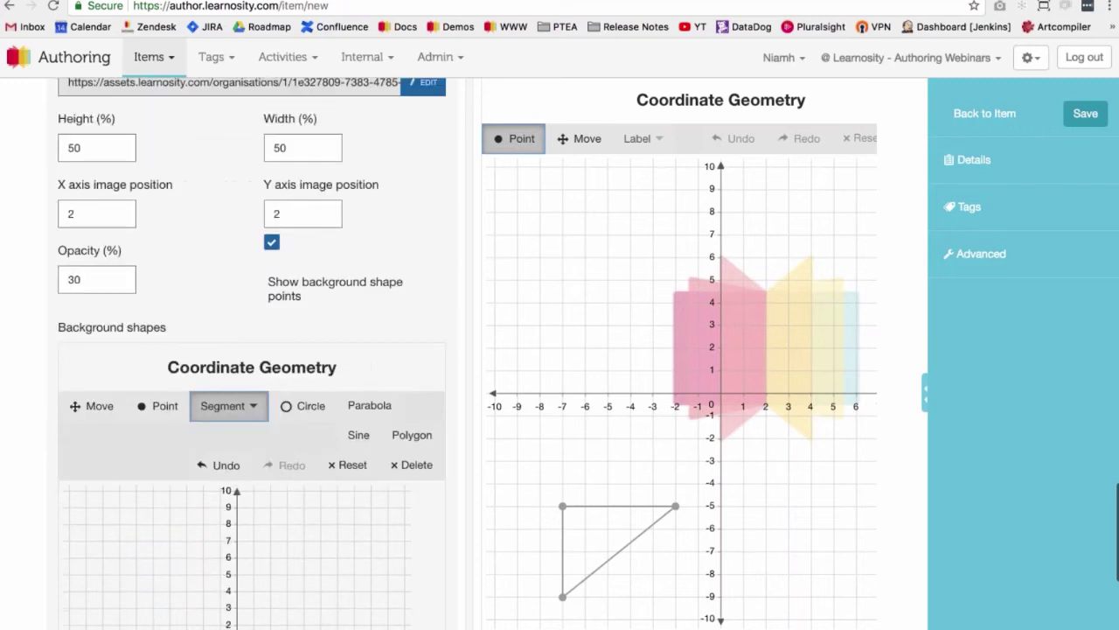
{"action": "scroll", "coordinate": [262, 404], "scroll_direction": "up", "scroll_amount": 12}
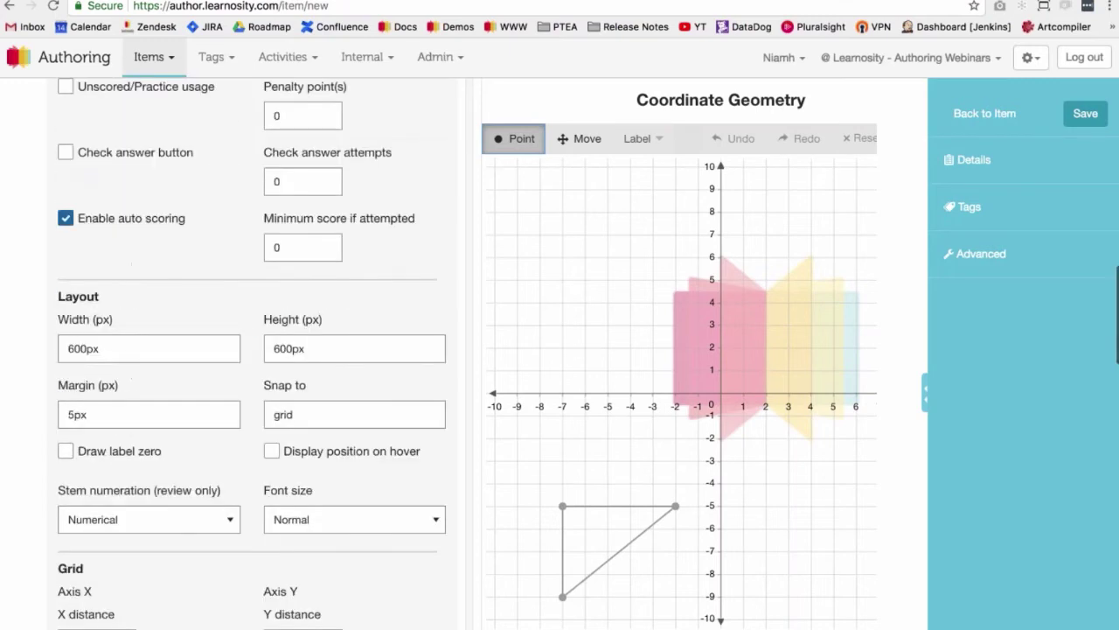
{"action": "scroll", "coordinate": [197, 316], "scroll_direction": "up", "scroll_amount": 10}
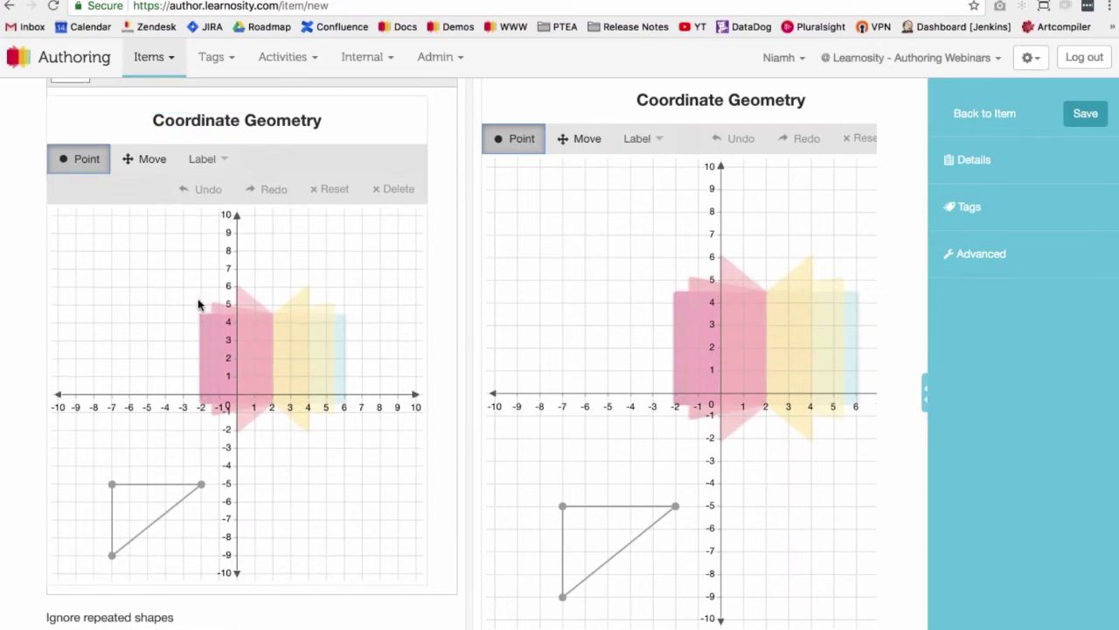
{"action": "left_click", "coordinate": [198, 304]}
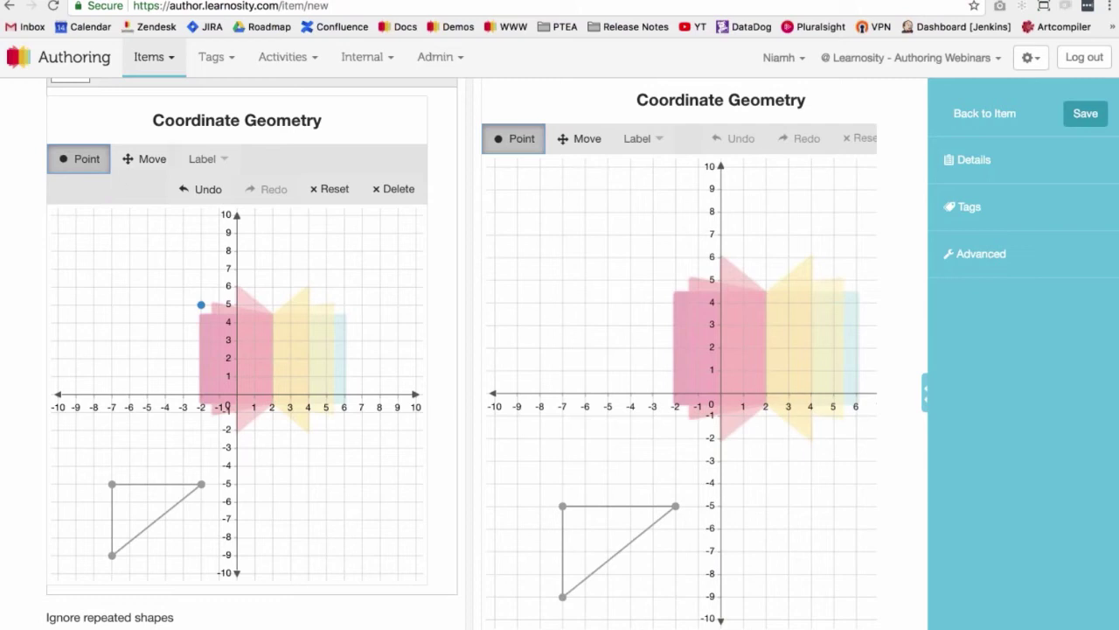
{"action": "left_click", "coordinate": [203, 189]}
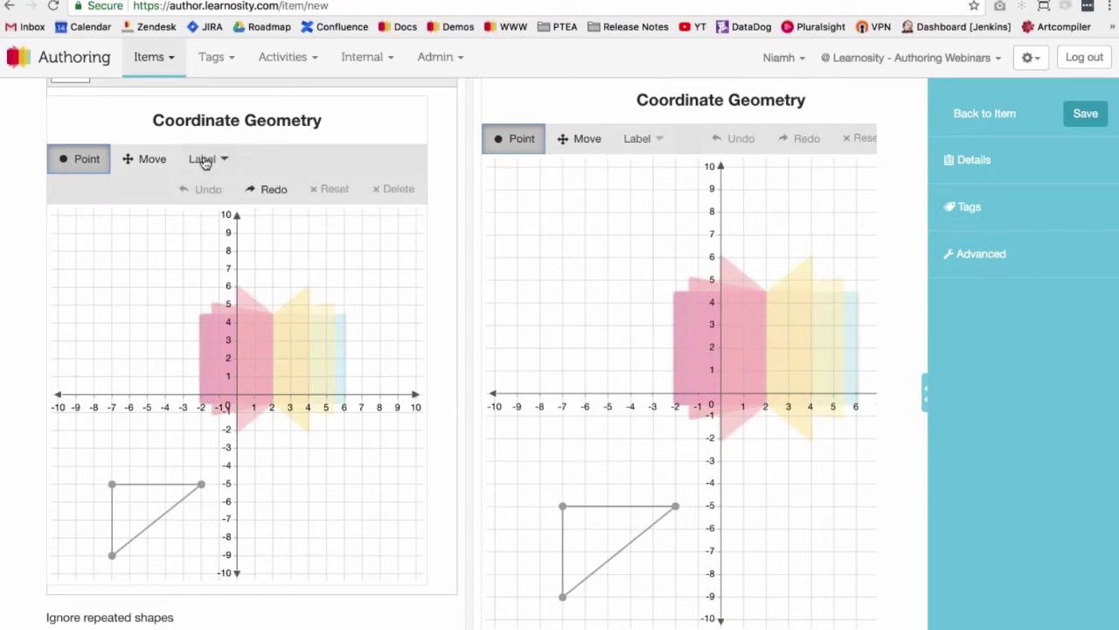
{"action": "left_click", "coordinate": [204, 160]}
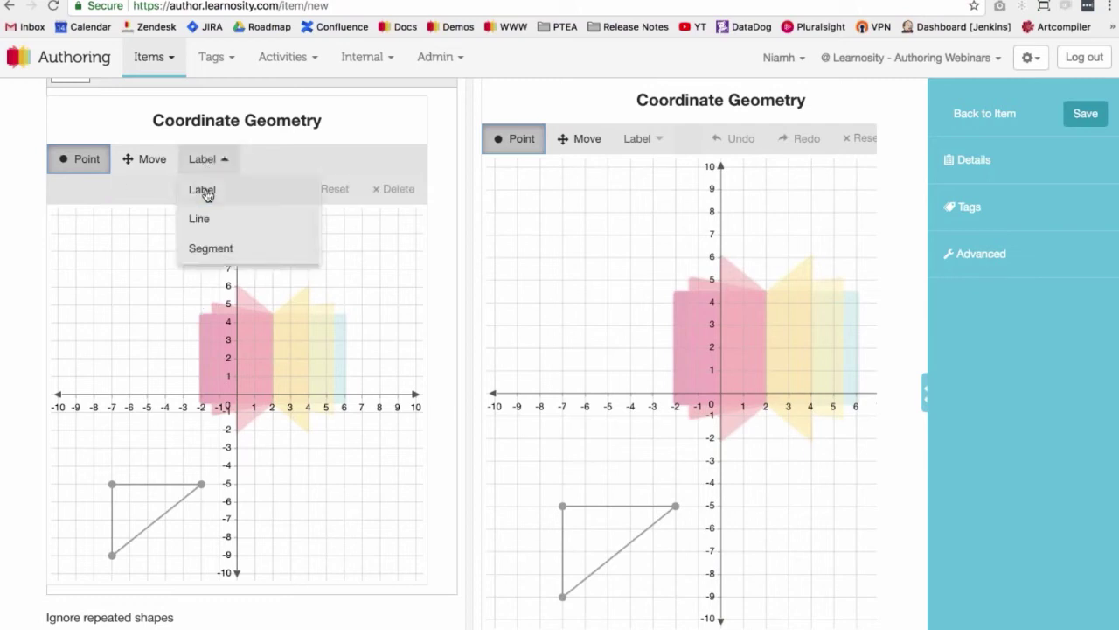
{"action": "left_click", "coordinate": [206, 249]}
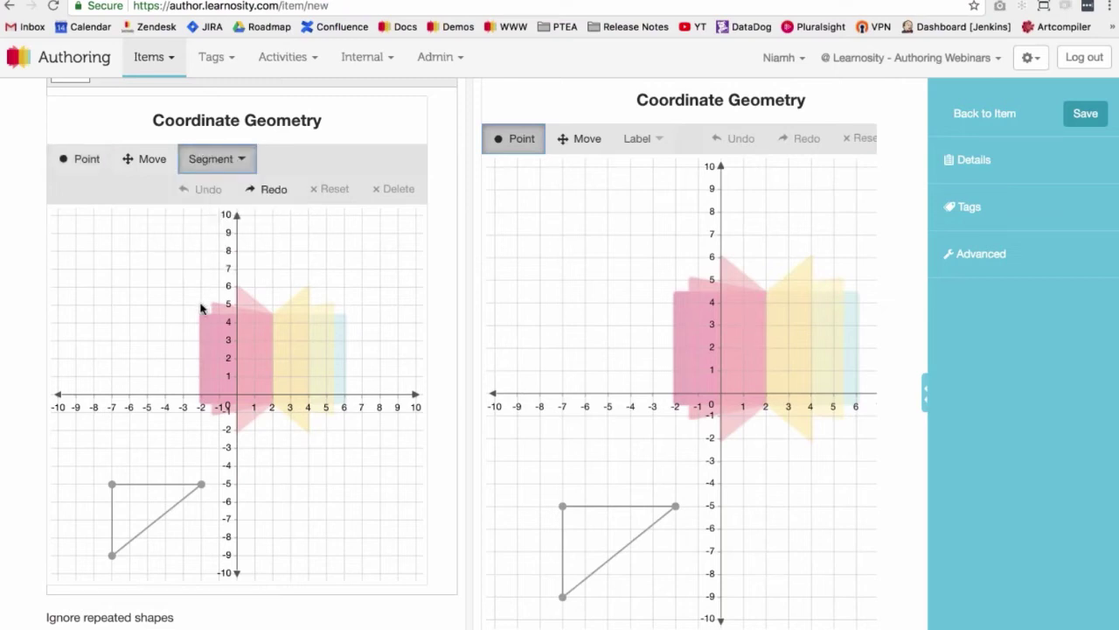
{"action": "left_click", "coordinate": [111, 304]}
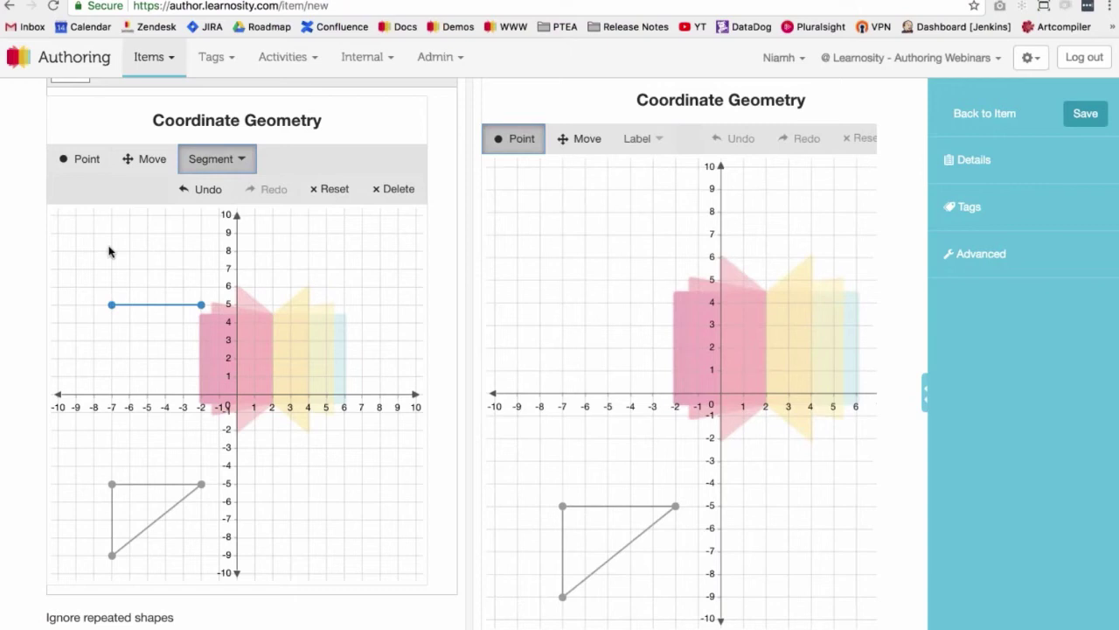
{"action": "left_click", "coordinate": [201, 304]}
{"action": "left_click", "coordinate": [111, 305]}
Review the correct answer and question settings, and save the graphing question.
{"action": "scroll", "coordinate": [445, 379], "scroll_direction": "down", "scroll_amount": 1}
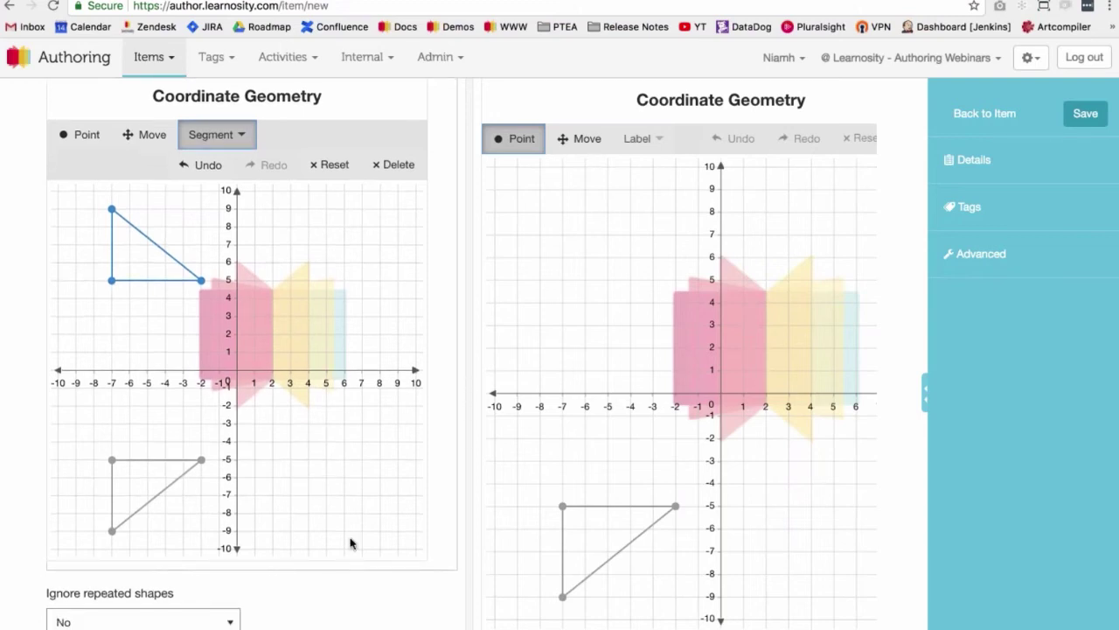
{"action": "scroll", "coordinate": [349, 542], "scroll_direction": "down", "scroll_amount": 4}
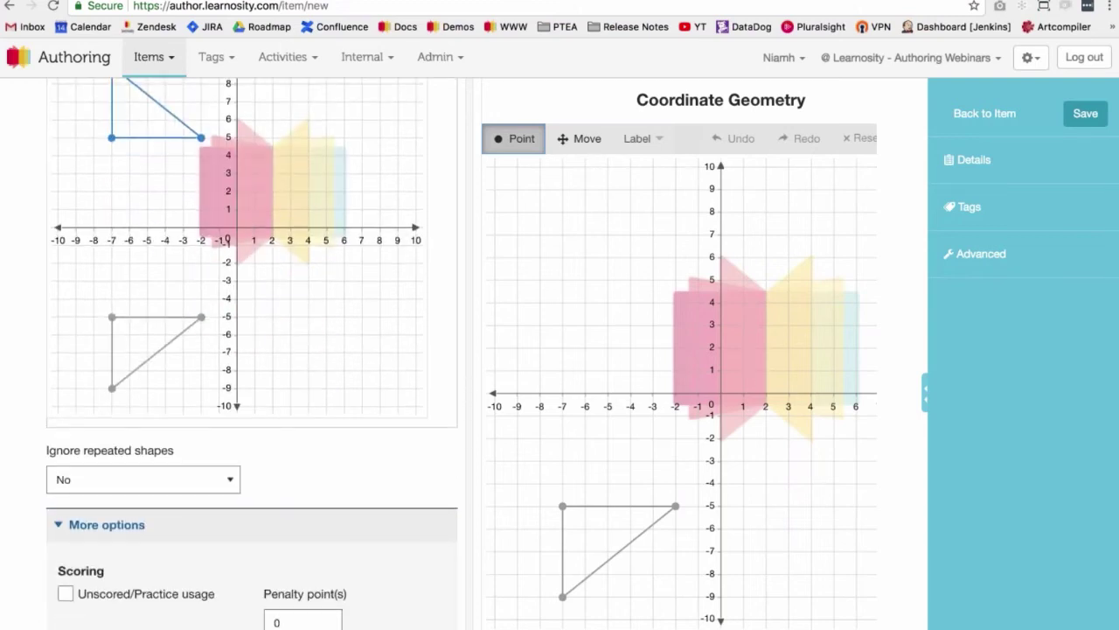
{"action": "scroll", "coordinate": [252, 350], "scroll_direction": "up", "scroll_amount": 1}
{"action": "scroll", "coordinate": [354, 492], "scroll_direction": "down", "scroll_amount": 1}
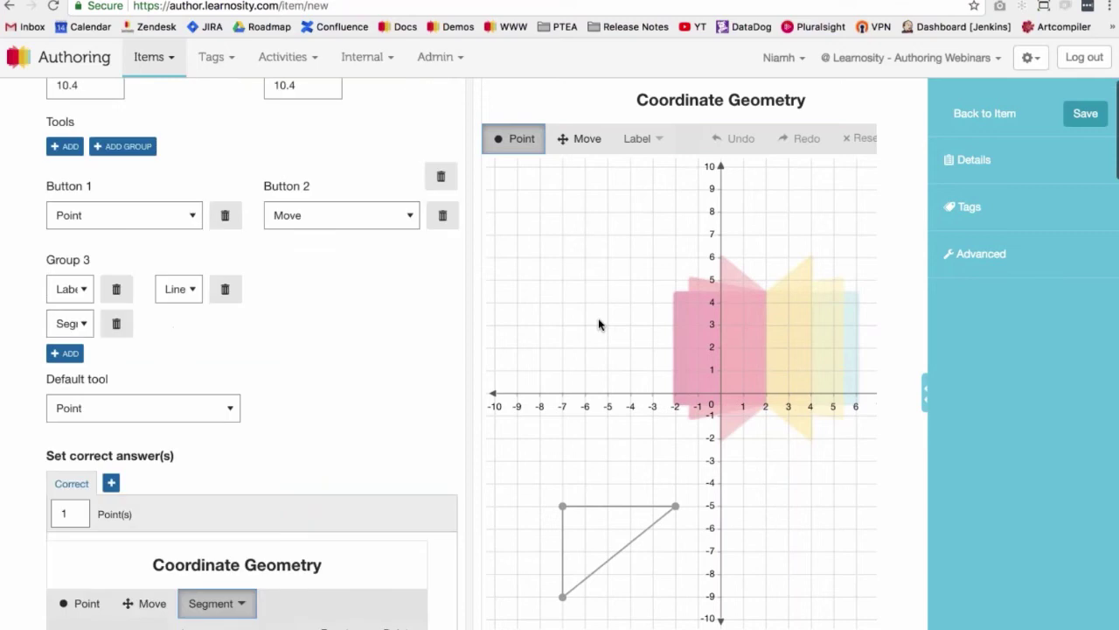
{"action": "scroll", "coordinate": [599, 324], "scroll_direction": "up", "scroll_amount": 5}
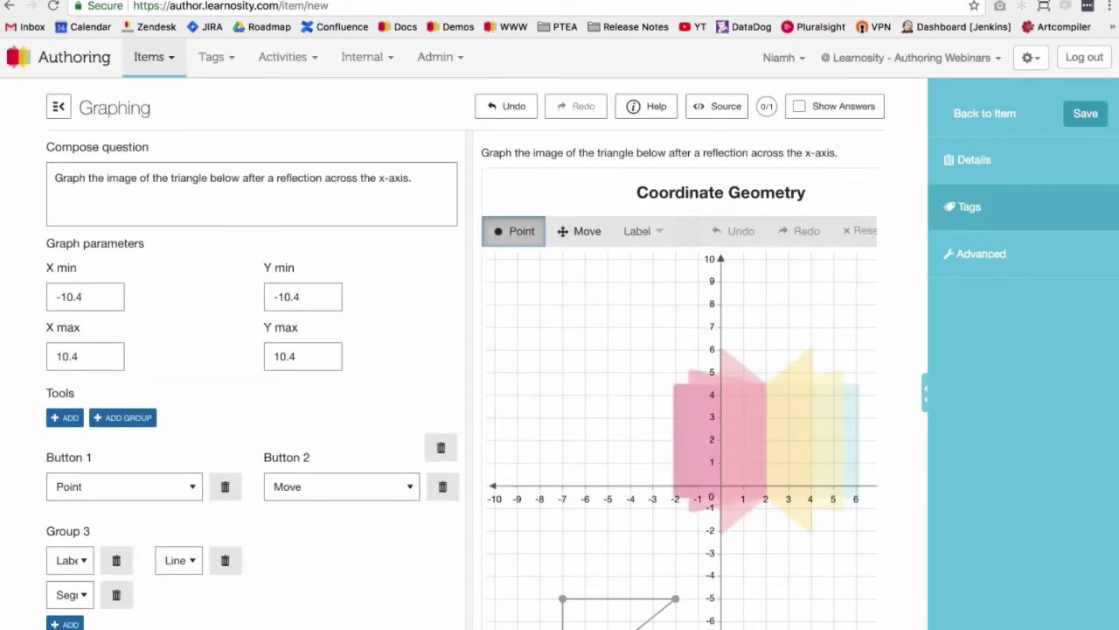
{"action": "left_click", "coordinate": [1083, 113]}
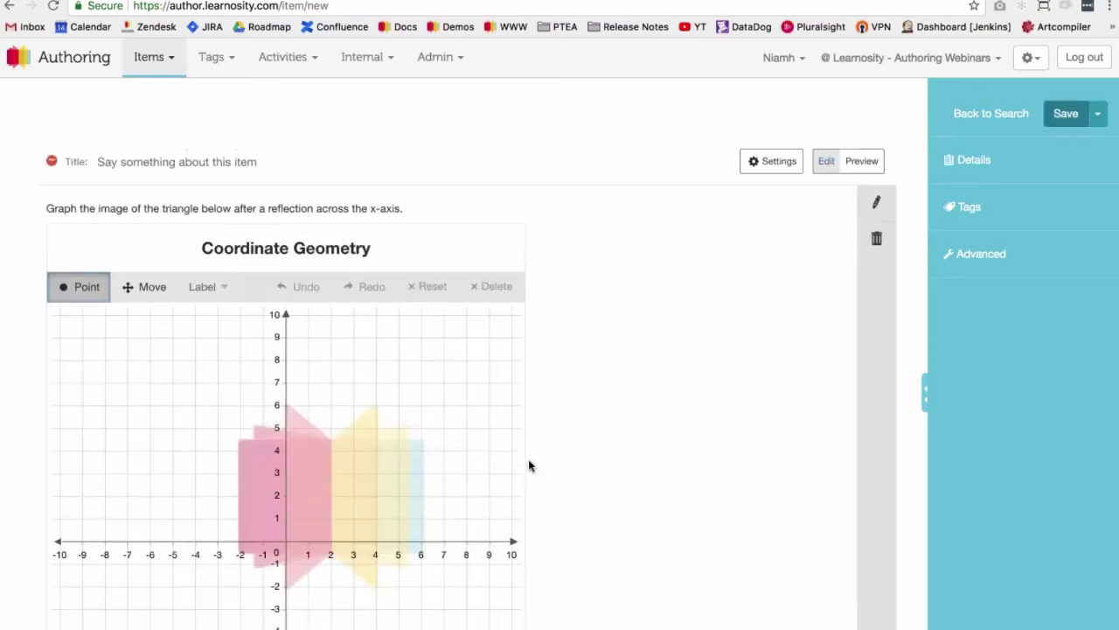
Add a new graphing question of type Number line with plot below the existing question.
{"action": "scroll", "coordinate": [567, 467], "scroll_direction": "down", "scroll_amount": 5}
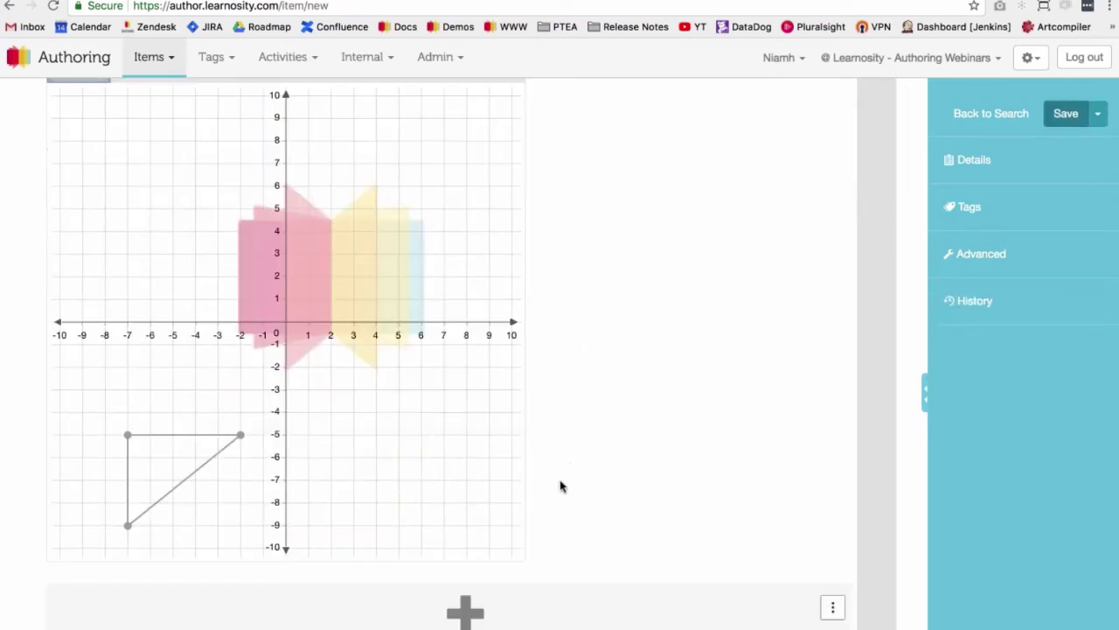
{"action": "left_click", "coordinate": [465, 611]}
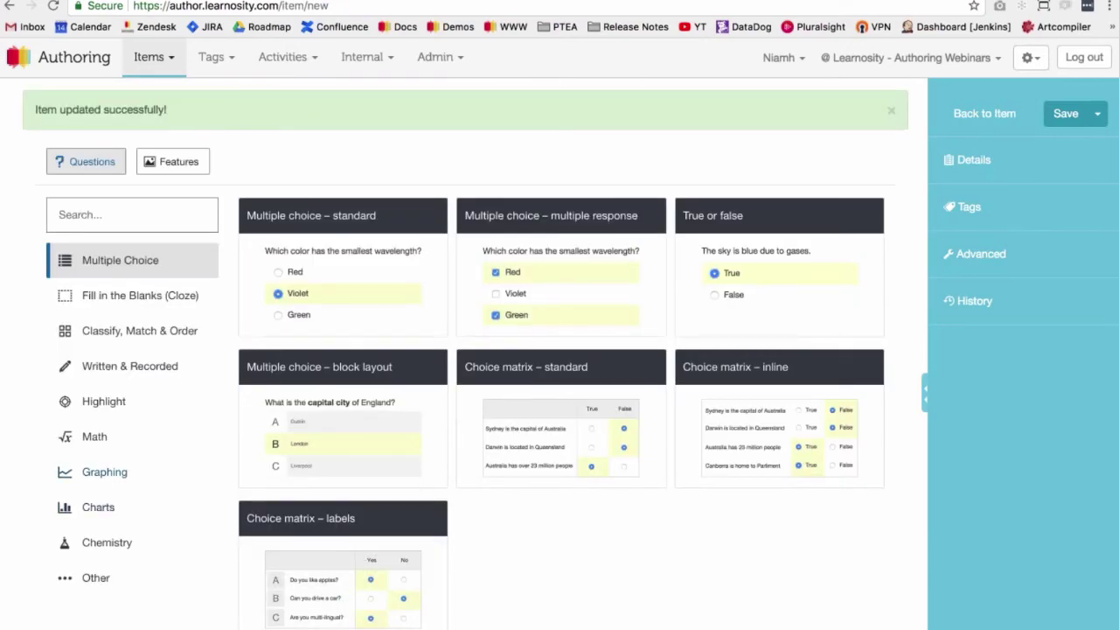
{"action": "left_click", "coordinate": [88, 474]}
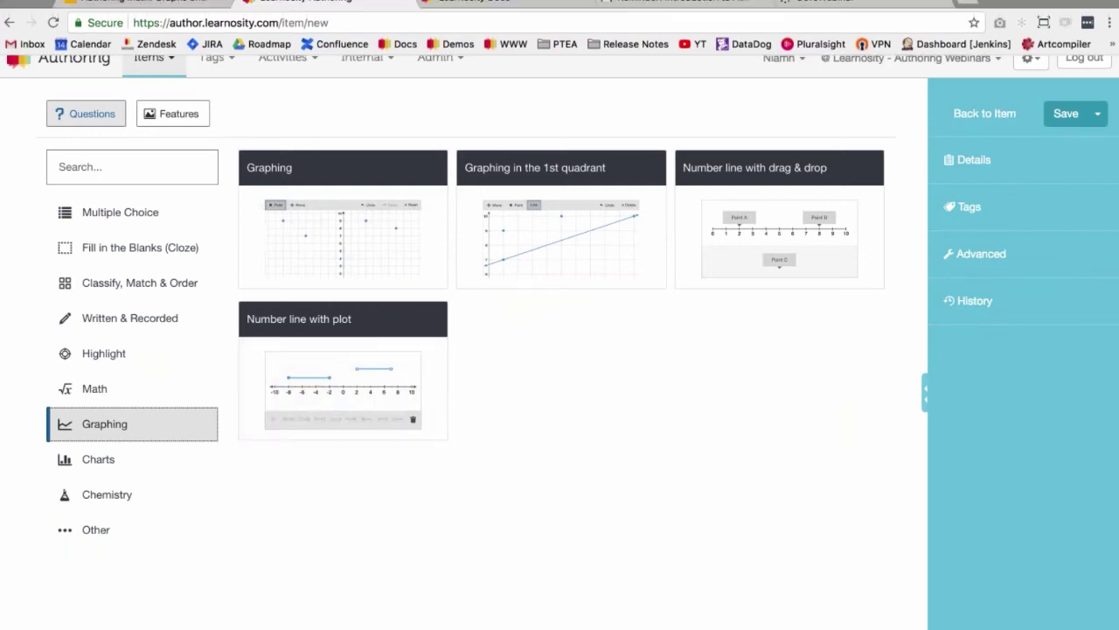
{"action": "left_click", "coordinate": [358, 353]}
Replace the question stem with "Graph the following inequality on the number line below.".
{"action": "left_click", "coordinate": [222, 210]}
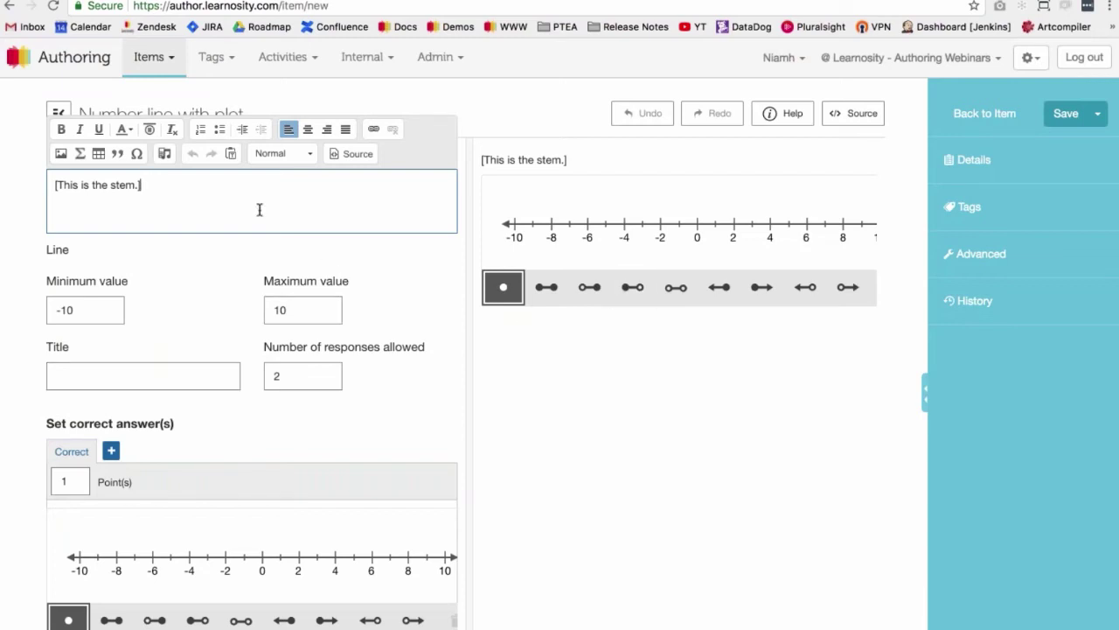
{"action": "key", "text": "ctrl+a"}
{"action": "type", "text": "Gr"}
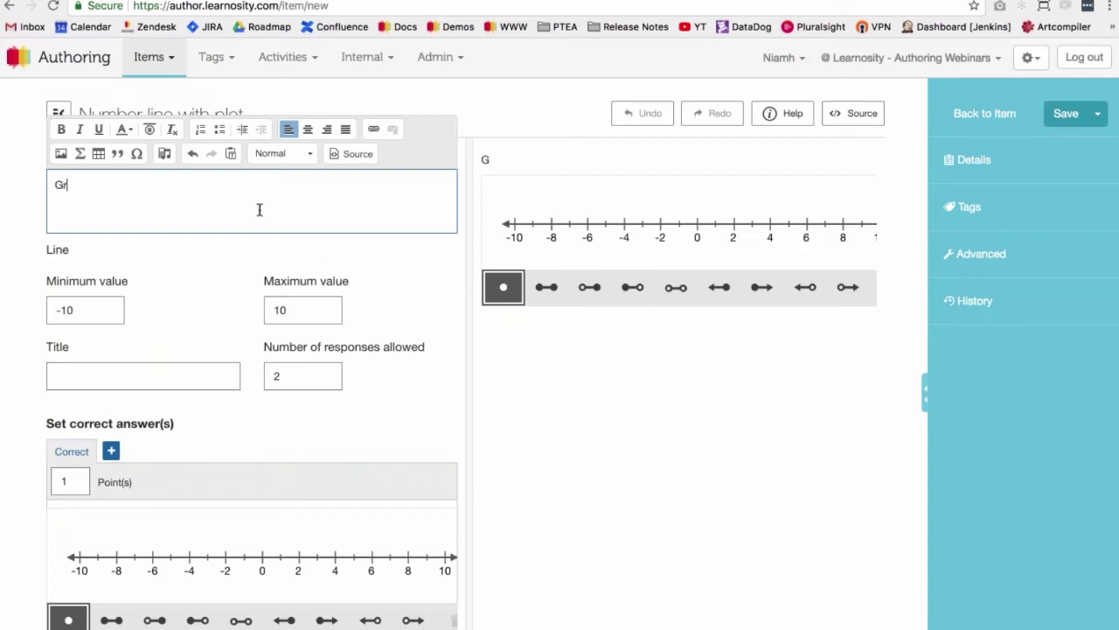
{"action": "type", "text": "aph the following ine"}
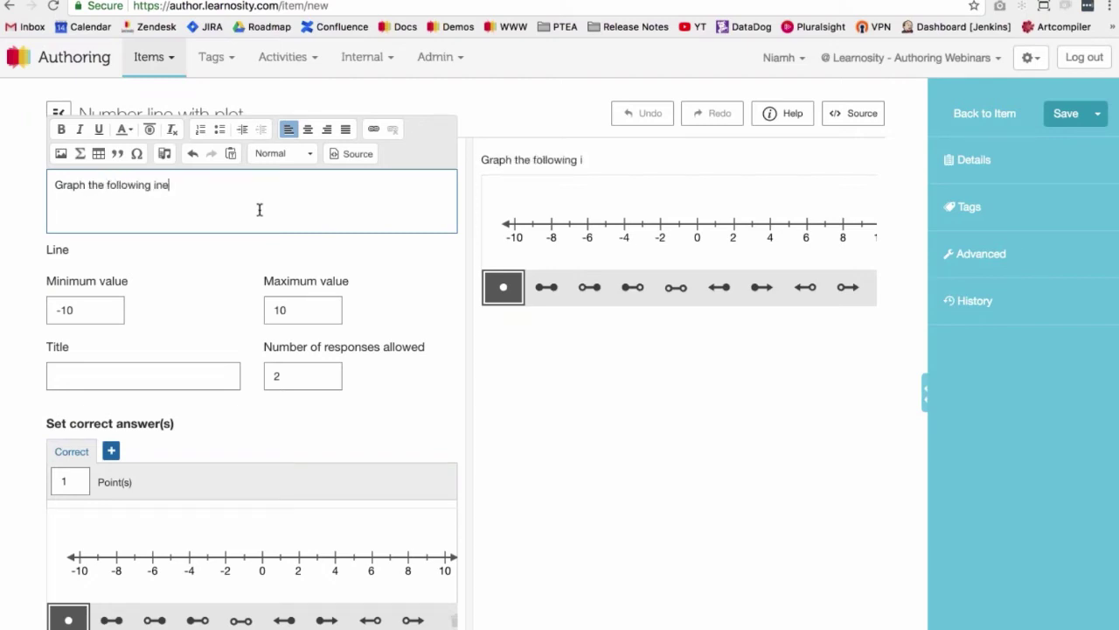
{"action": "type", "text": "quality on the num"}
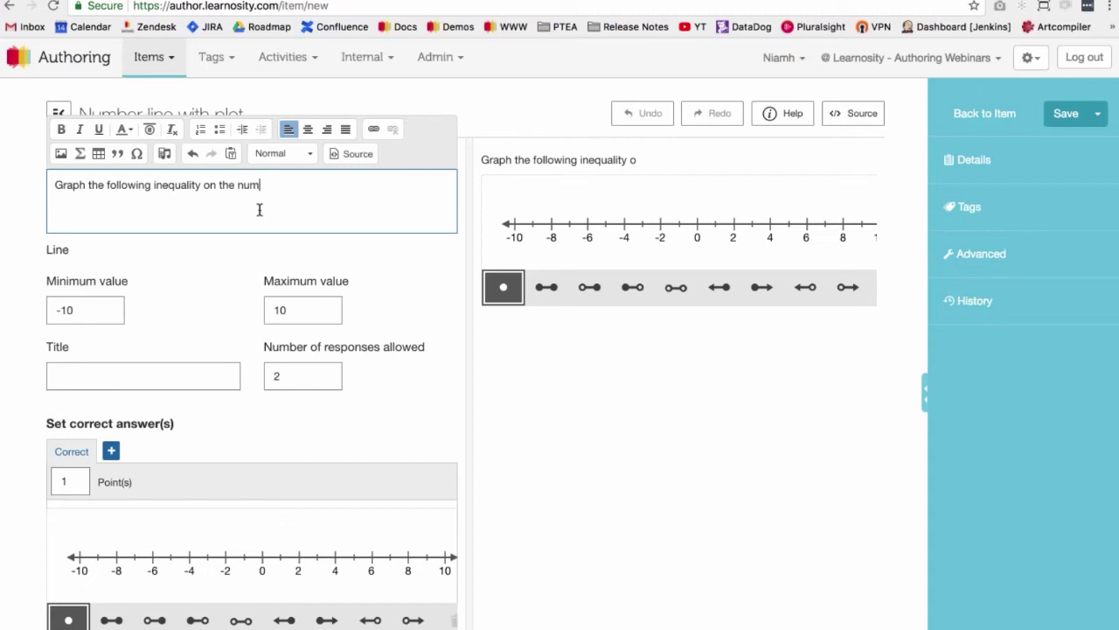
{"action": "type", "text": "ber line below."}
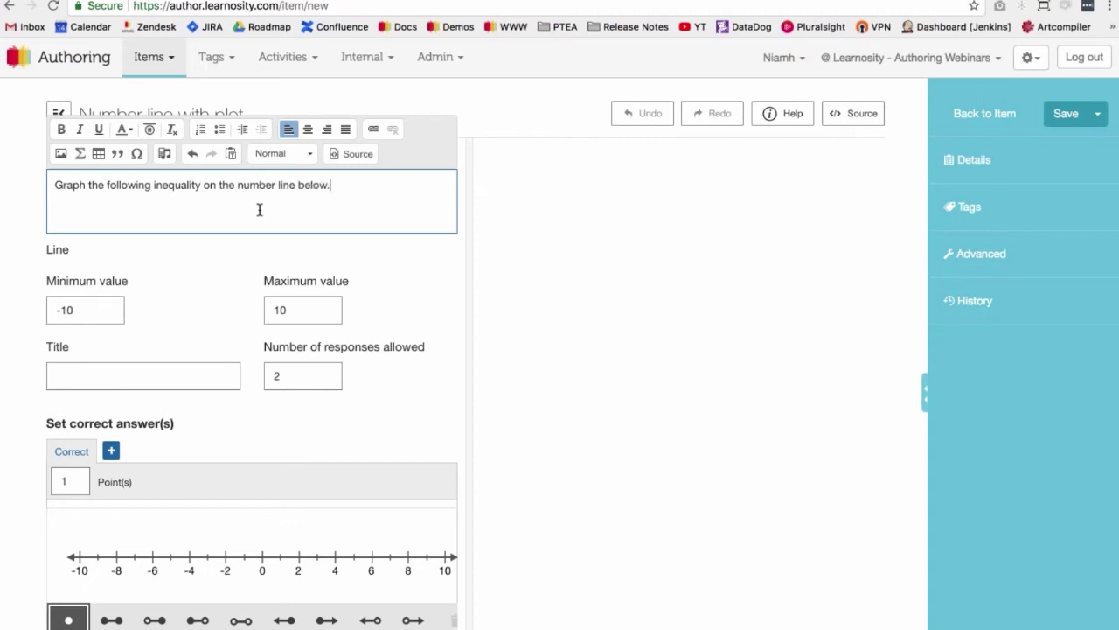
Insert the math formula -2 < x ≤ 5 on a new line below the question stem's text.
{"action": "key", "text": "Return"}
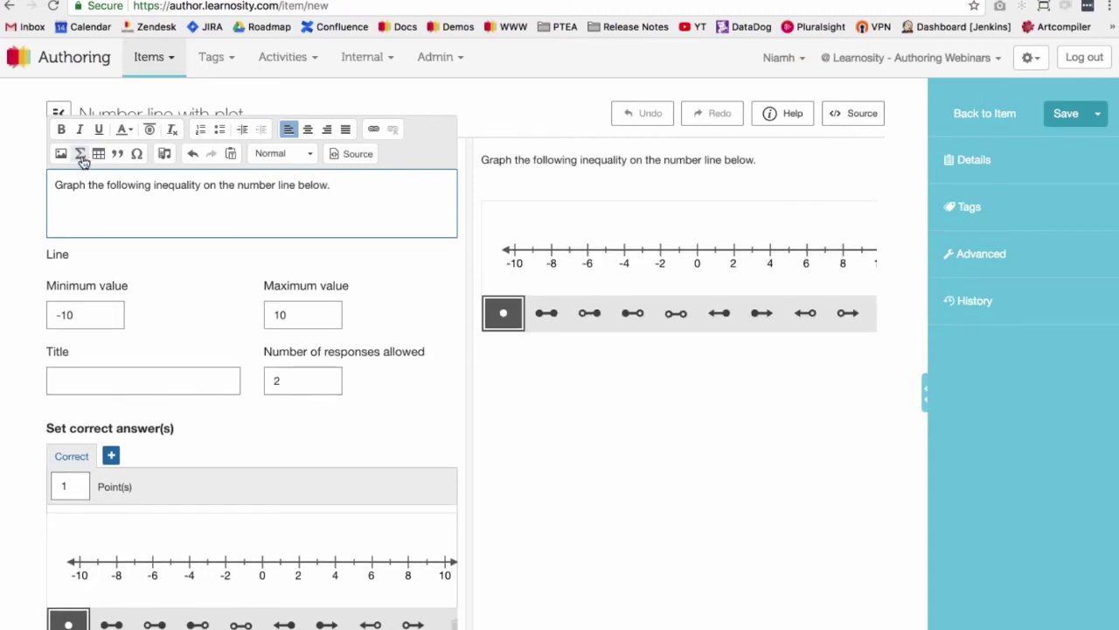
{"action": "left_click", "coordinate": [80, 155]}
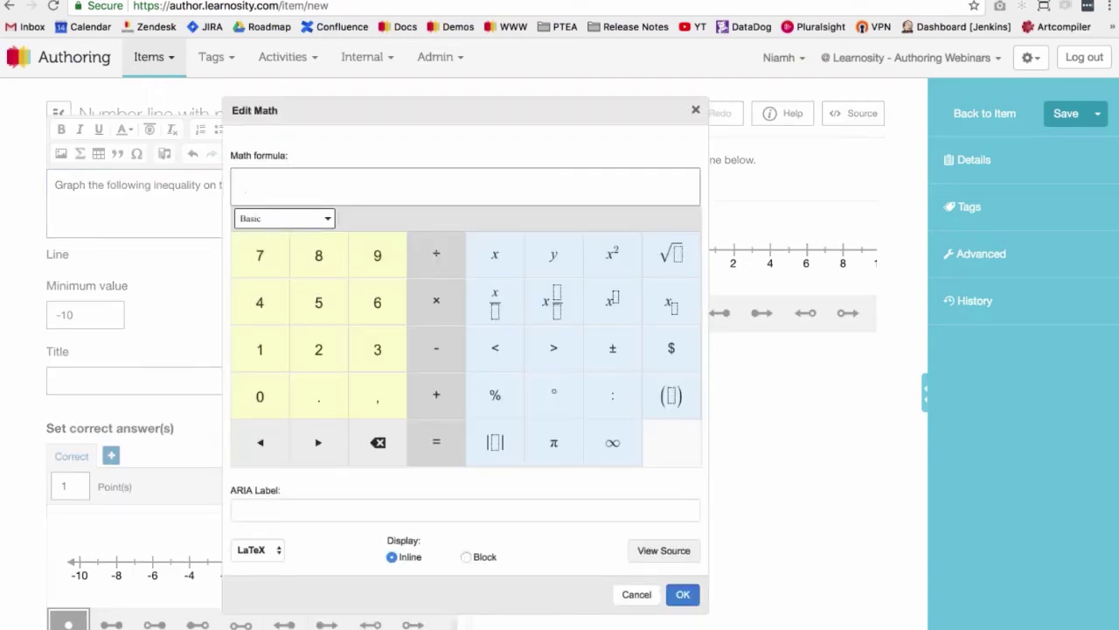
{"action": "type", "text": "-2<"}
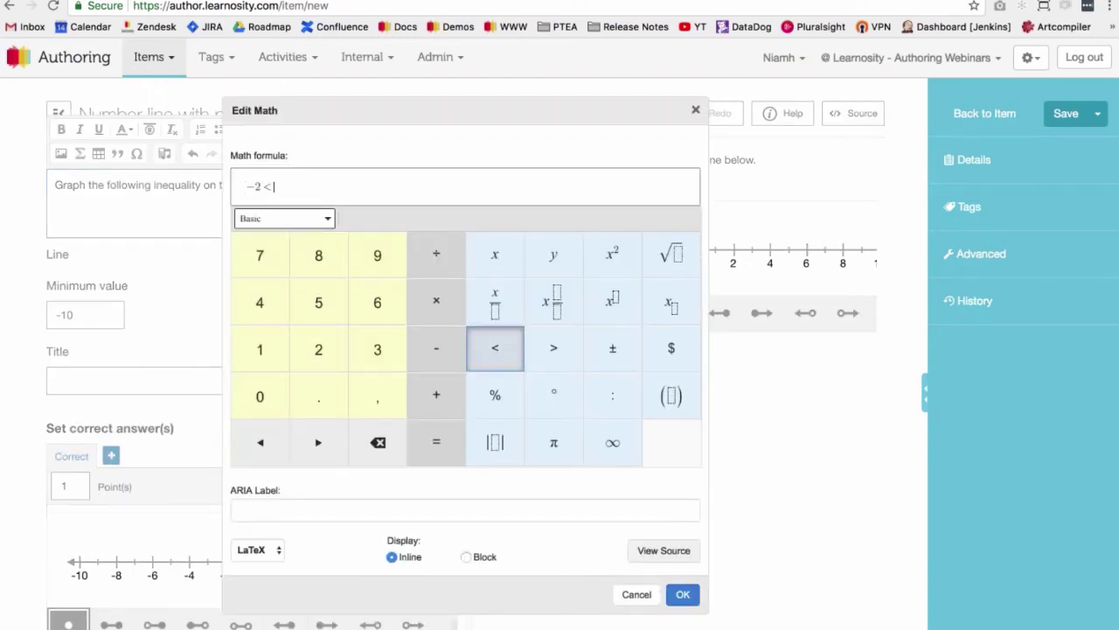
{"action": "type", "text": "x<"}
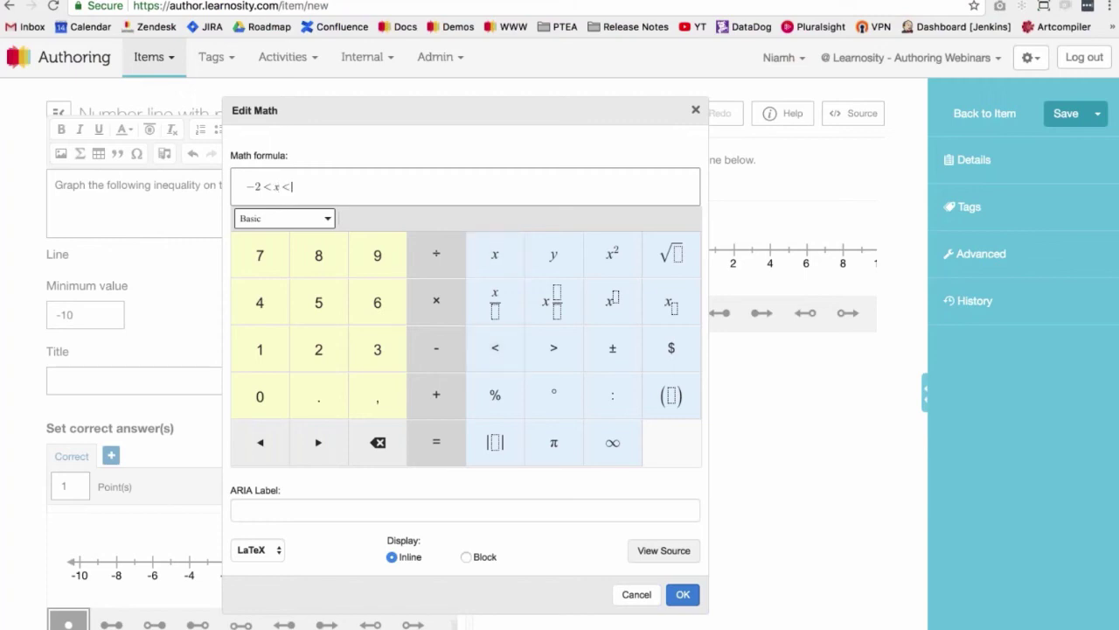
{"action": "type", "text": "=5"}
{"action": "left_click", "coordinate": [683, 594]}
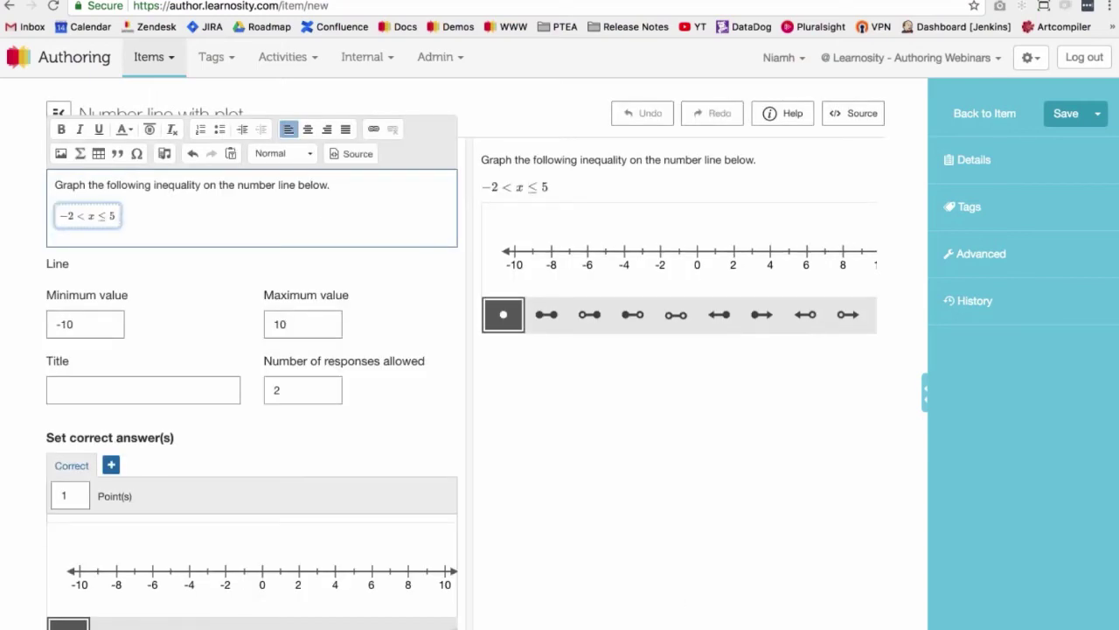
Set the number line's minimum value to -5 and its maximum value to 5.
{"action": "scroll", "coordinate": [254, 350], "scroll_direction": "down", "scroll_amount": 2}
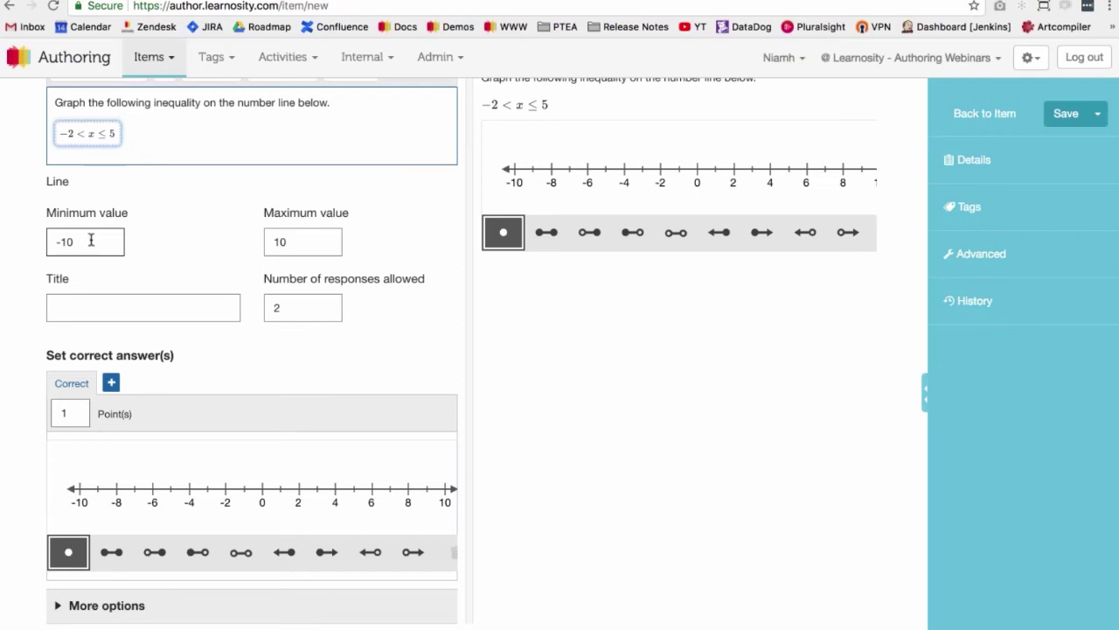
{"action": "left_click", "coordinate": [83, 241]}
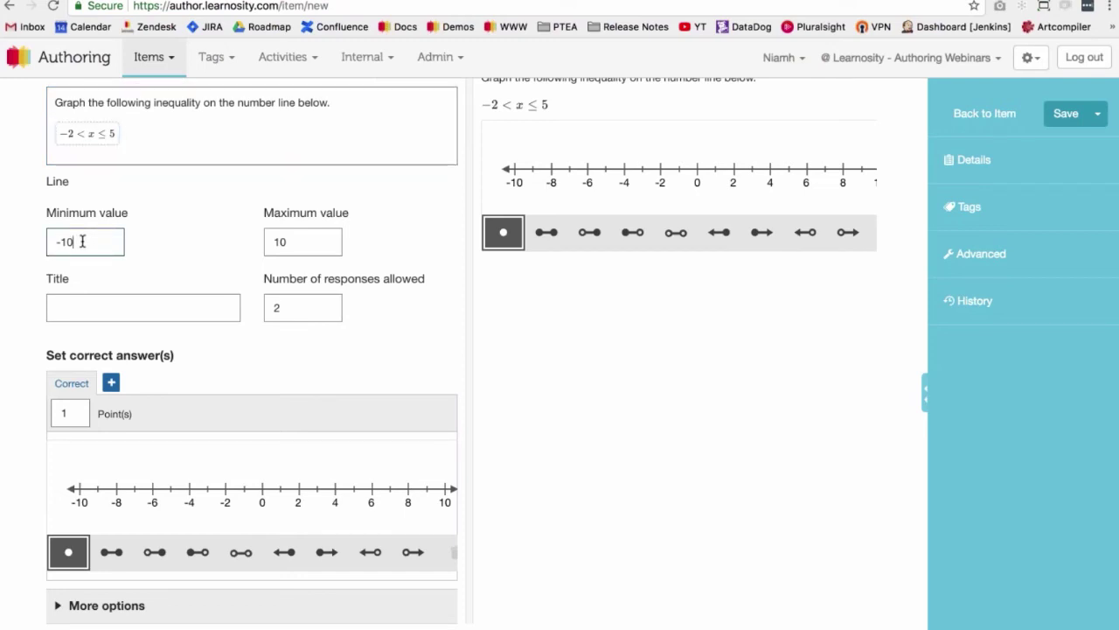
{"action": "key", "text": "BackSpace"}
{"action": "key", "text": "BackSpace"}
{"action": "type", "text": "5"}
{"action": "double_click", "coordinate": [277, 242]}
{"action": "type", "text": "5"}
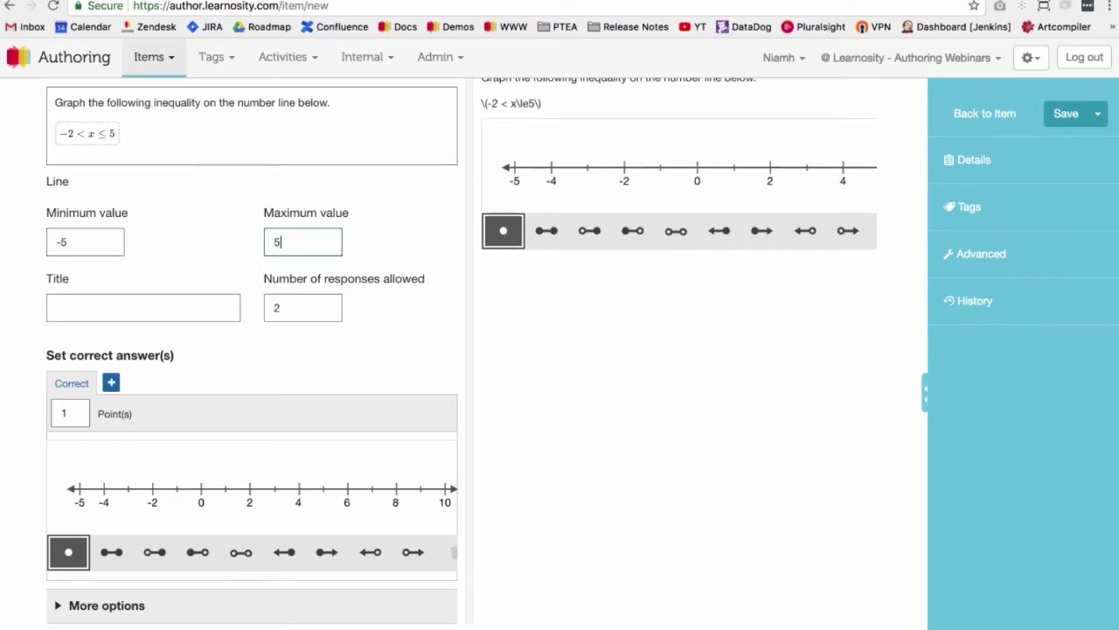
Try "Title" as the number line's title, and clear the title again.
{"action": "left_click", "coordinate": [142, 310]}
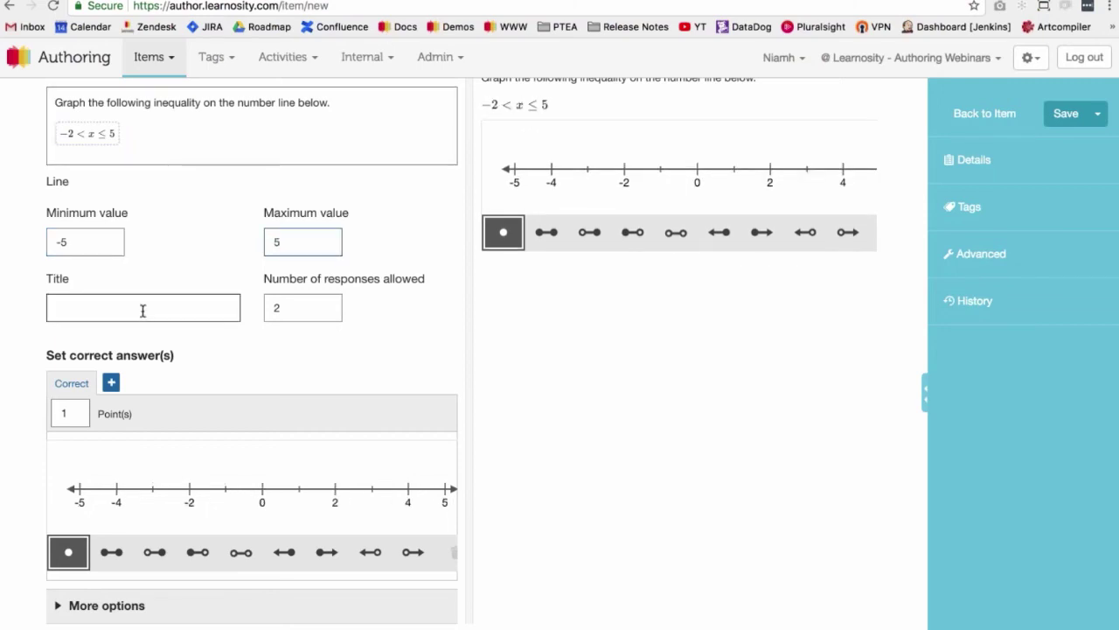
{"action": "left_click", "coordinate": [140, 310]}
{"action": "type", "text": "T"}
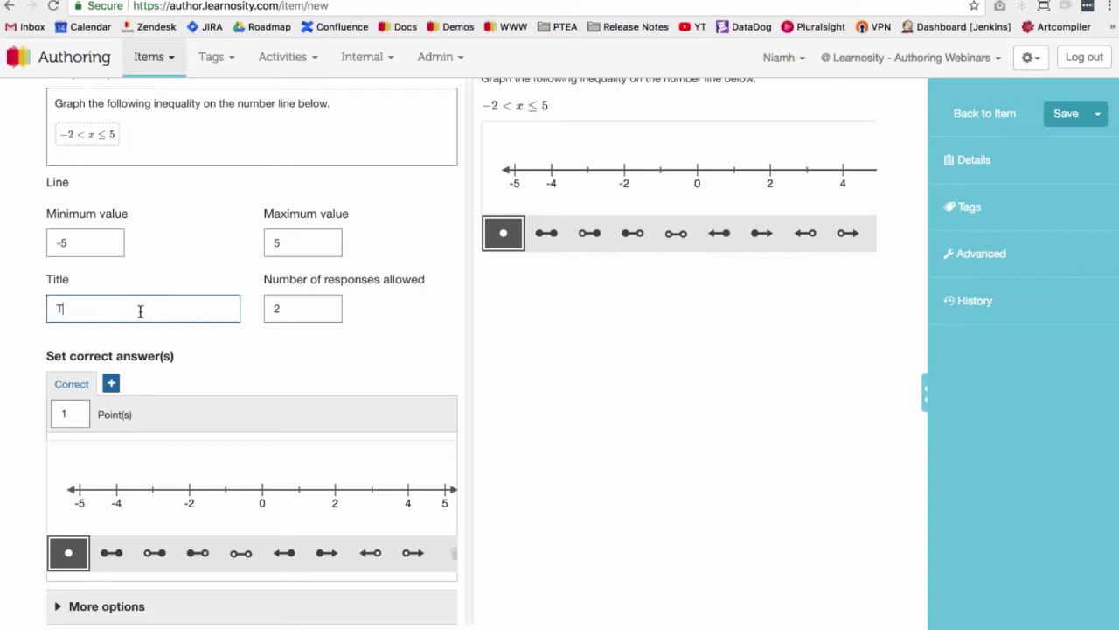
{"action": "type", "text": "itle"}
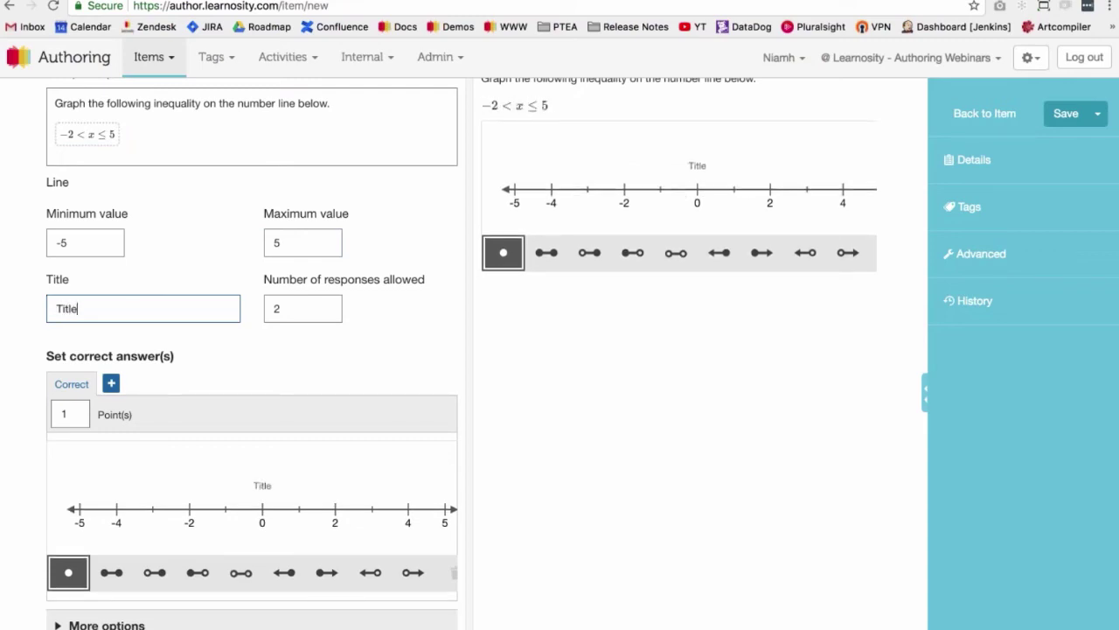
{"action": "key", "text": "BackSpace"}
{"action": "key", "text": "BackSpace"}
{"action": "key", "text": "BackSpace"}
{"action": "key", "text": "BackSpace"}
{"action": "key", "text": "BackSpace"}
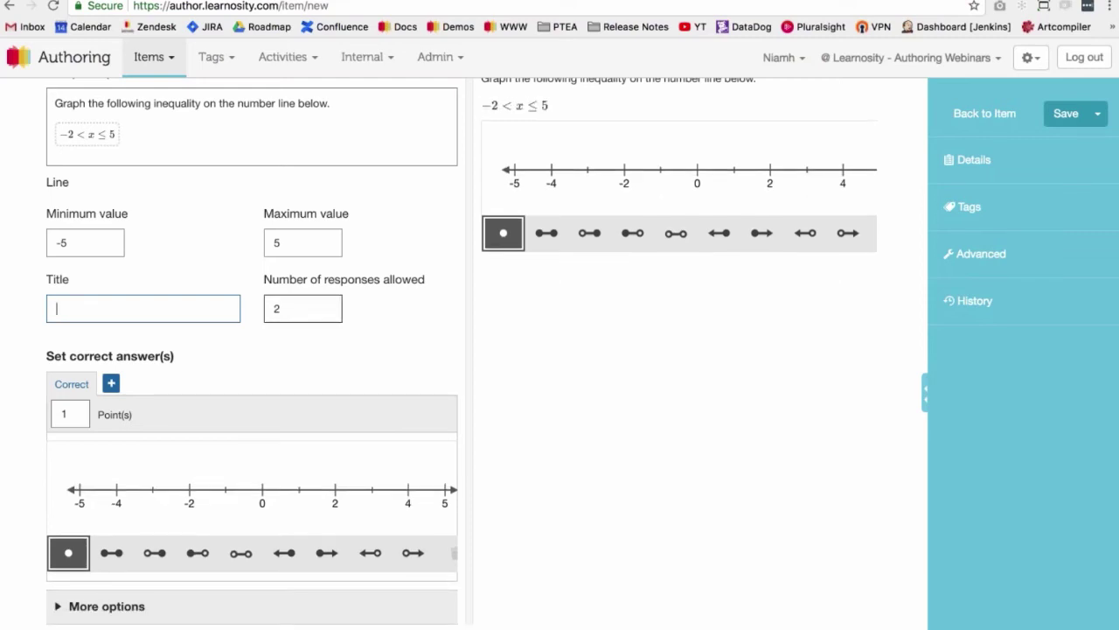
Set the number of responses allowed to 1.
{"action": "left_click", "coordinate": [303, 315]}
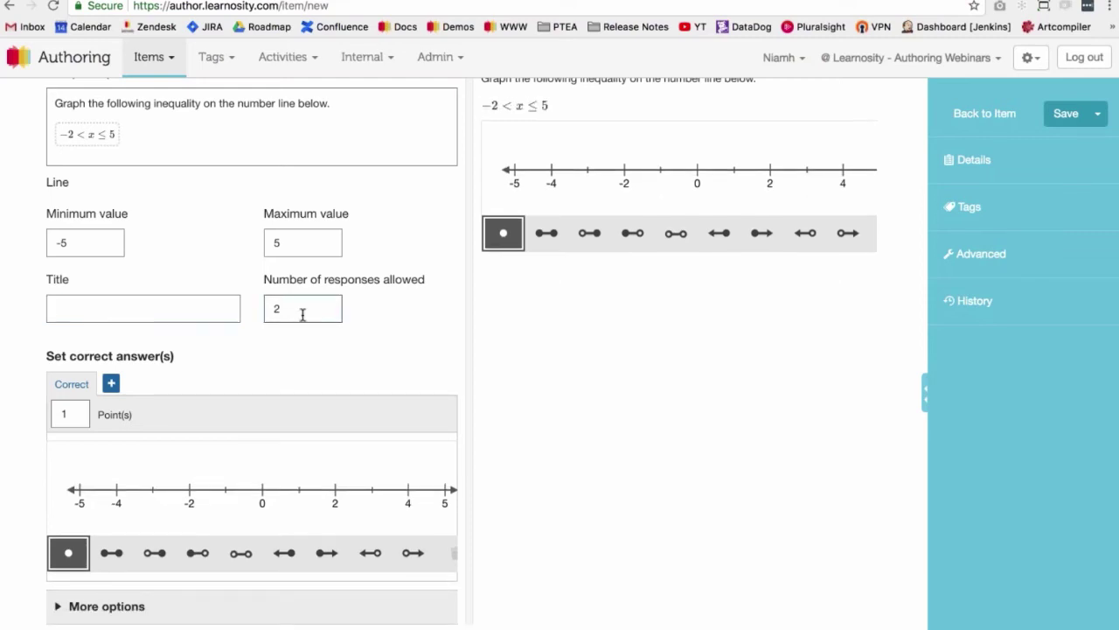
{"action": "key", "text": "BackSpace"}
{"action": "type", "text": "1"}
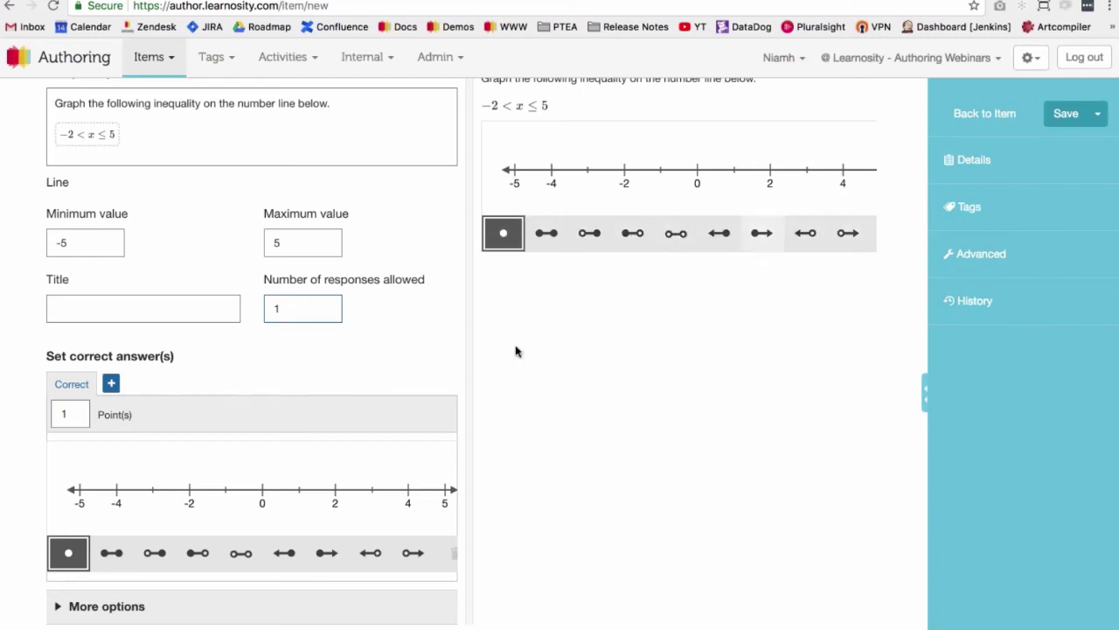
Plot the correct answer as a segment with an open point at -2 and a closed point at 5.
{"action": "scroll", "coordinate": [382, 398], "scroll_direction": "down", "scroll_amount": 1}
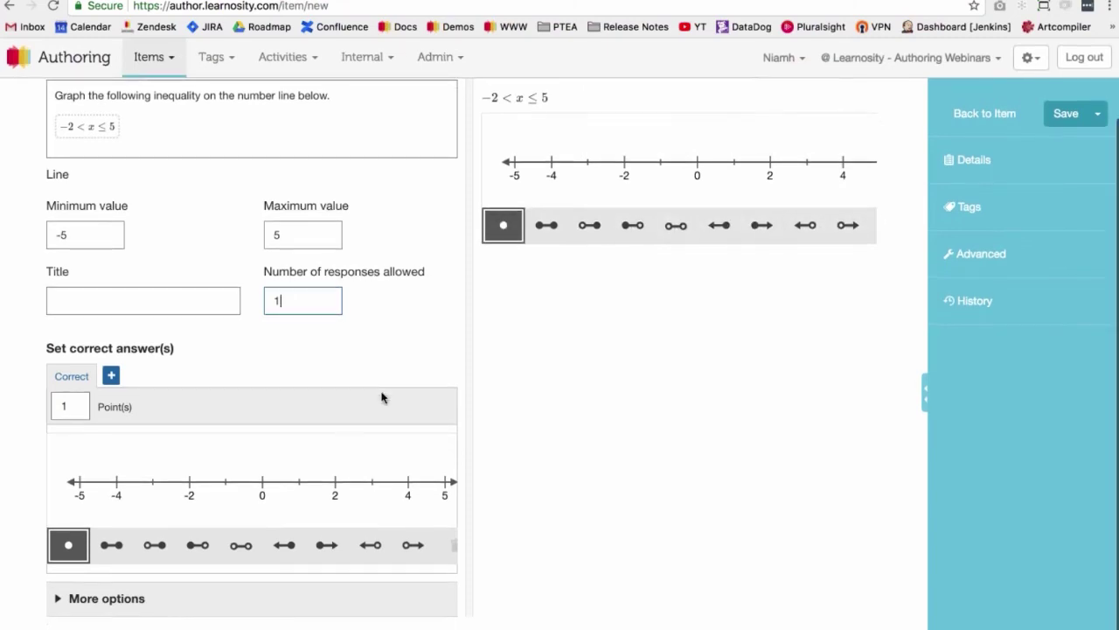
{"action": "left_click", "coordinate": [159, 547]}
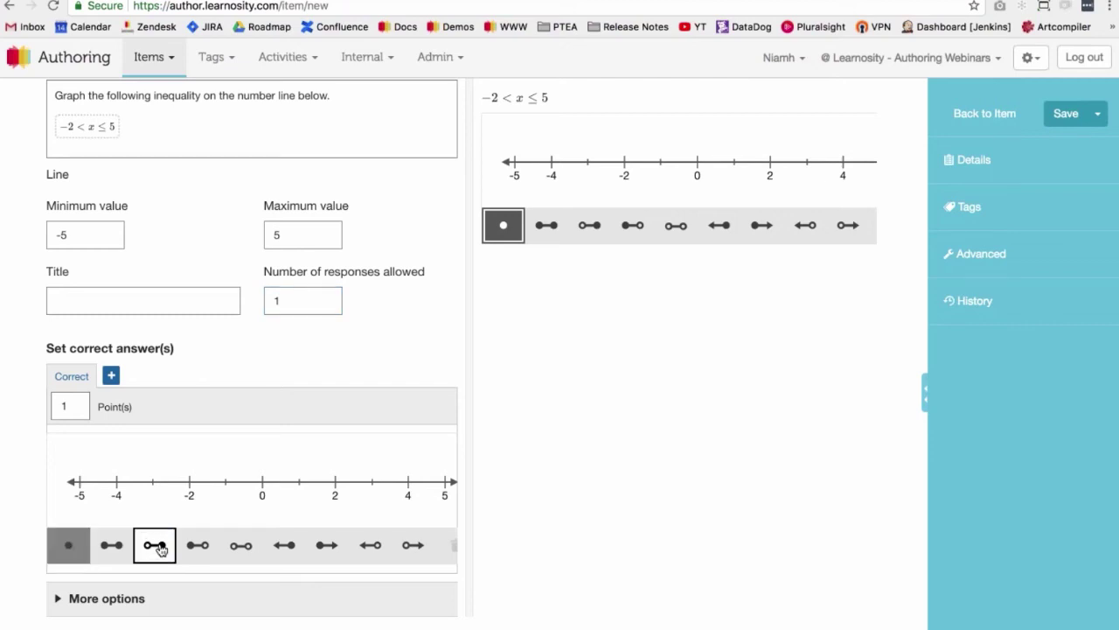
{"action": "left_click", "coordinate": [189, 484]}
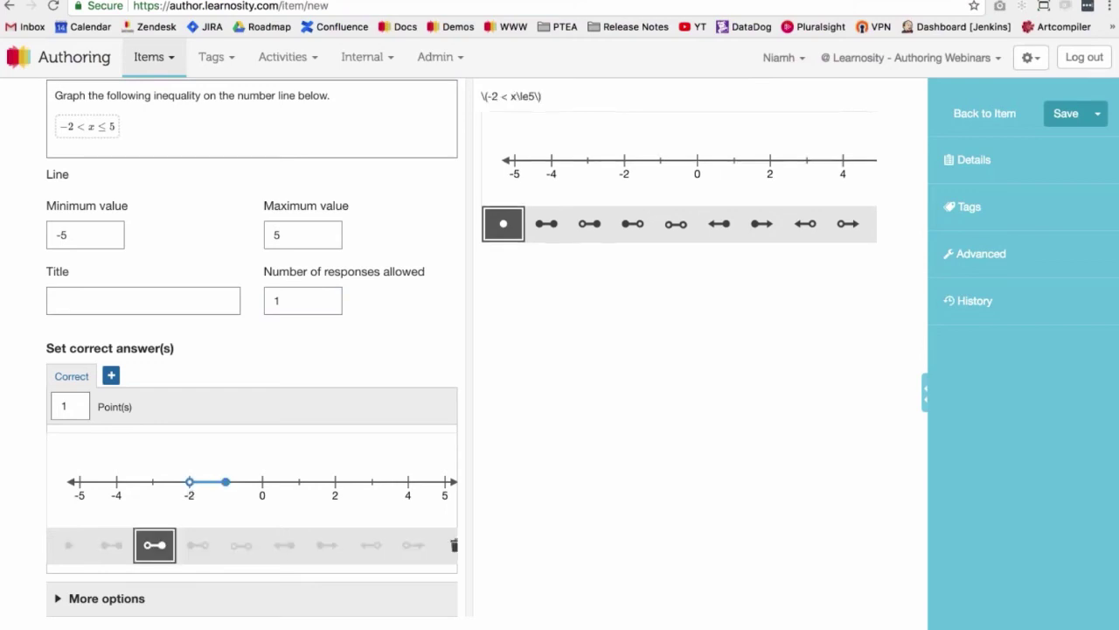
{"action": "left_click_drag", "start_coordinate": [226, 482], "coordinate": [439, 486]}
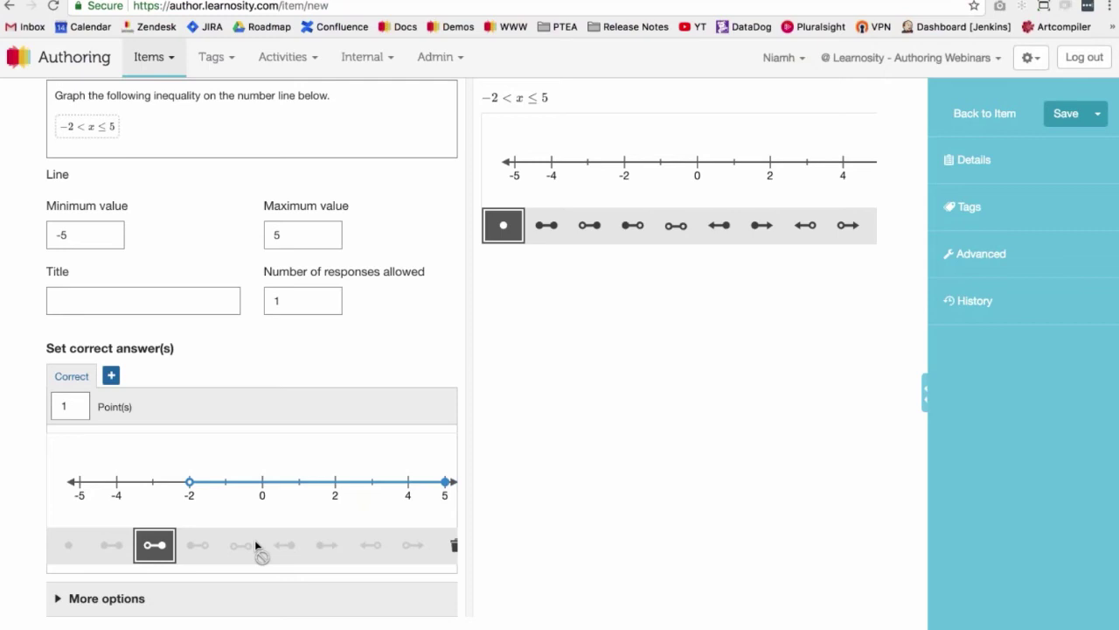
{"action": "key", "text": "Tab"}
{"action": "key", "text": "Tab"}
{"action": "scroll", "coordinate": [362, 542], "scroll_direction": "right", "scroll_amount": 2}
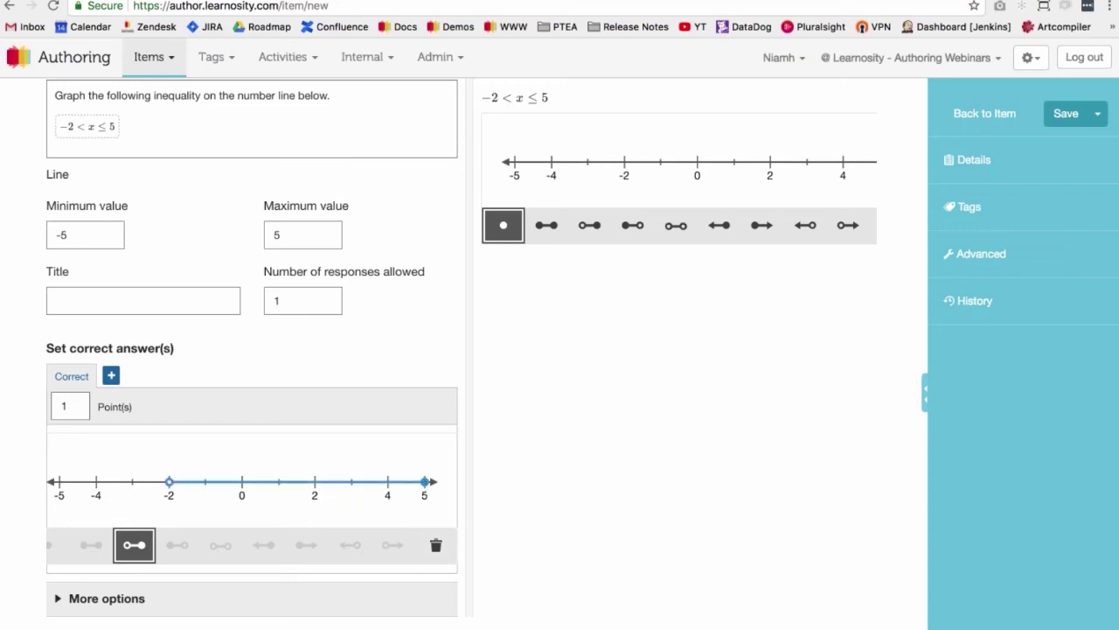
Expand the question's additional options and review the scoring and layout settings.
{"action": "scroll", "coordinate": [284, 518], "scroll_direction": "down", "scroll_amount": 1}
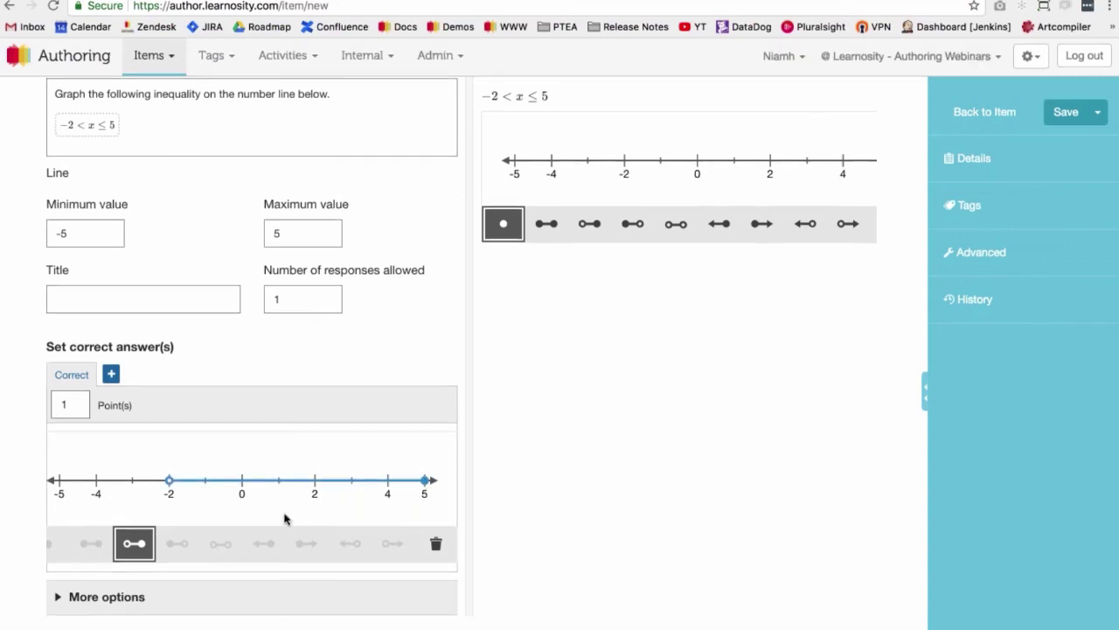
{"action": "left_click", "coordinate": [131, 597]}
{"action": "scroll", "coordinate": [105, 604], "scroll_direction": "down", "scroll_amount": 2}
{"action": "scroll", "coordinate": [105, 604], "scroll_direction": "down", "scroll_amount": 5}
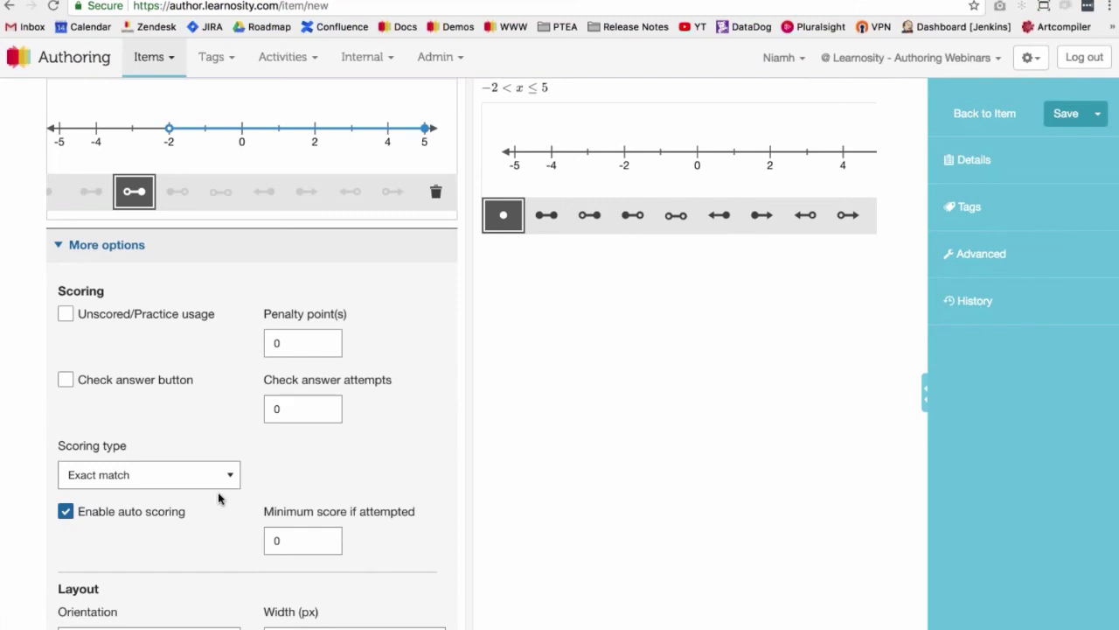
{"action": "scroll", "coordinate": [219, 497], "scroll_direction": "down", "scroll_amount": 5}
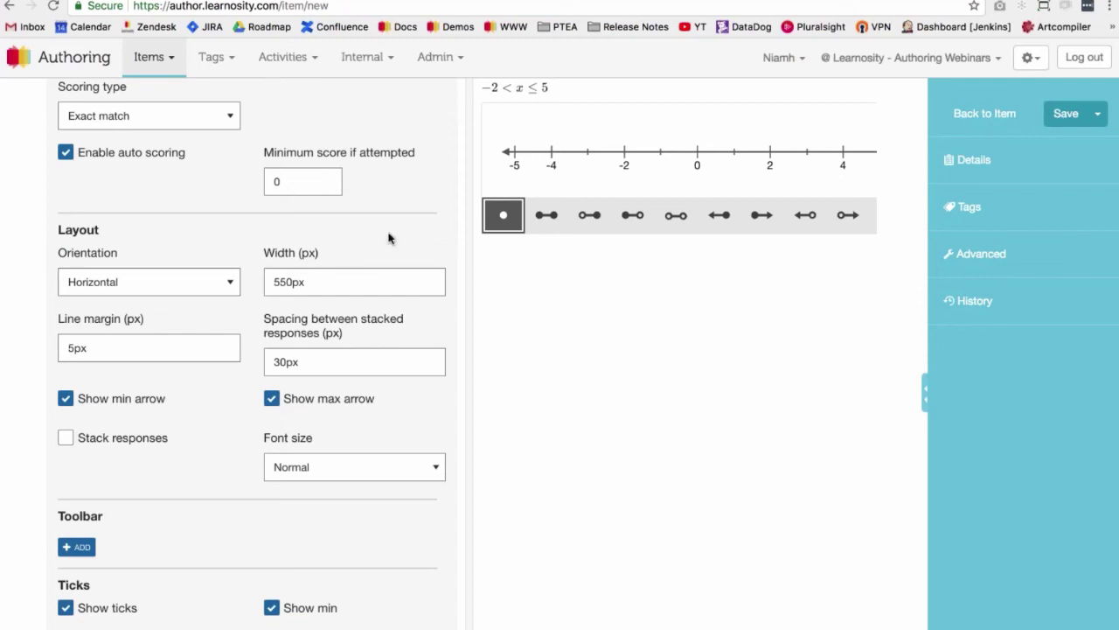
{"action": "left_click", "coordinate": [502, 214]}
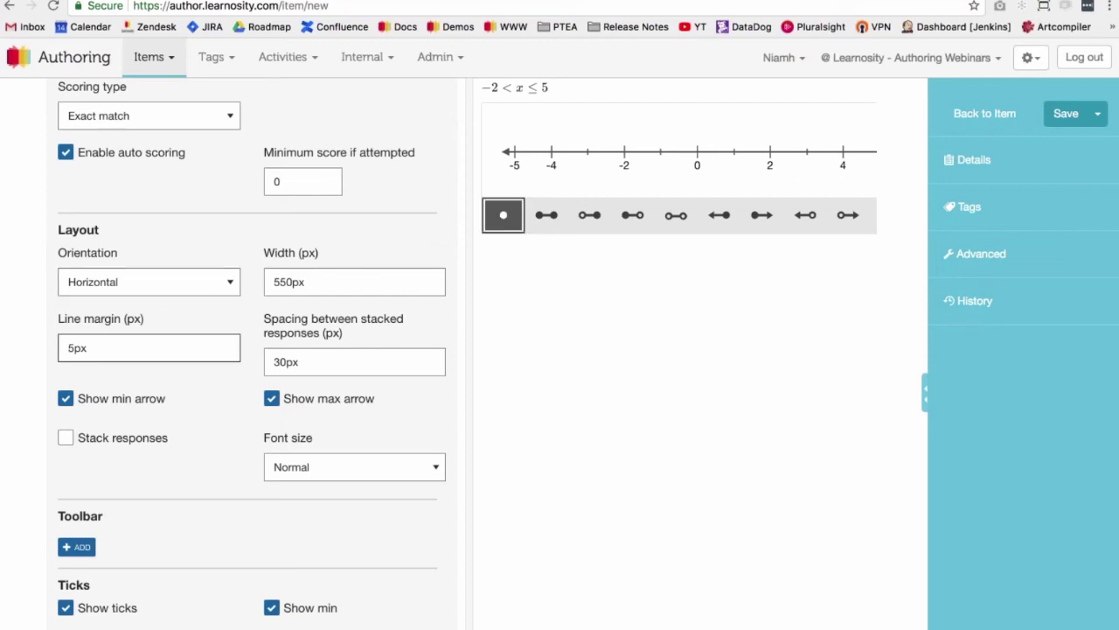
Try the Vertical orientation for the number line, and switch it back to Horizontal.
{"action": "left_click", "coordinate": [83, 282]}
{"action": "left_click", "coordinate": [83, 285]}
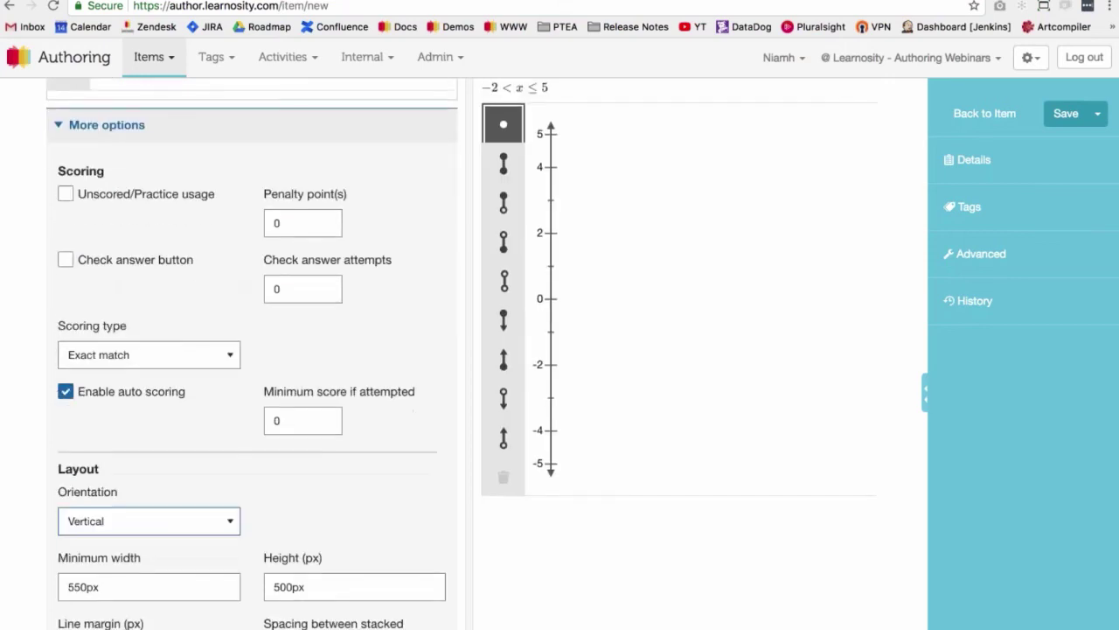
{"action": "scroll", "coordinate": [252, 350], "scroll_direction": "down", "scroll_amount": 1}
{"action": "left_click", "coordinate": [110, 456]}
{"action": "left_click", "coordinate": [96, 440]}
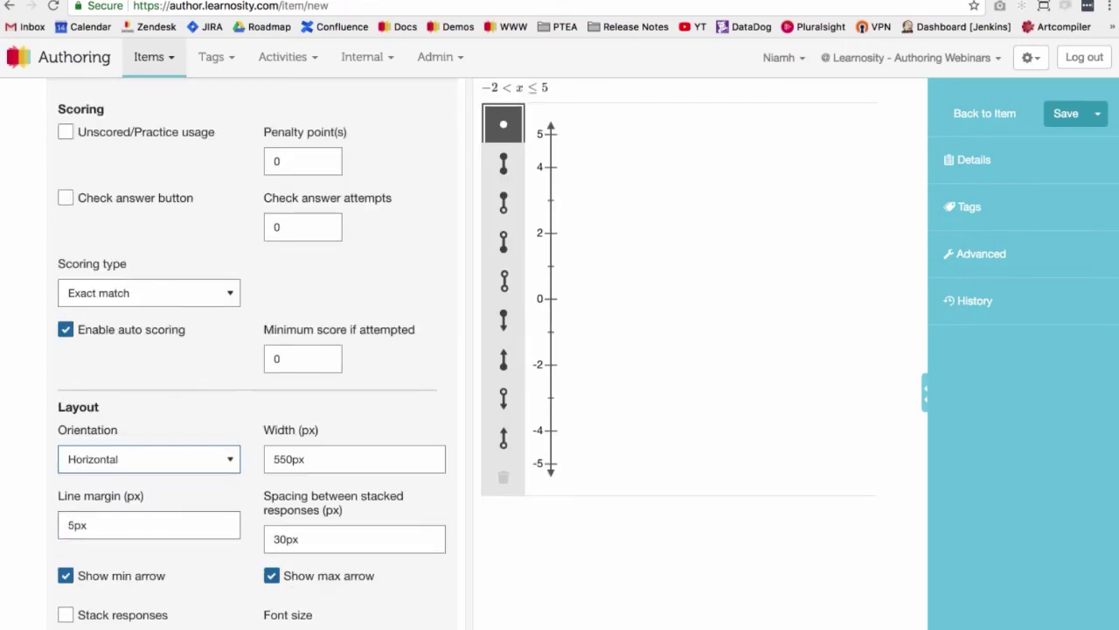
Set the number line's width to 450px.
{"action": "scroll", "coordinate": [150, 478], "scroll_direction": "down", "scroll_amount": 3}
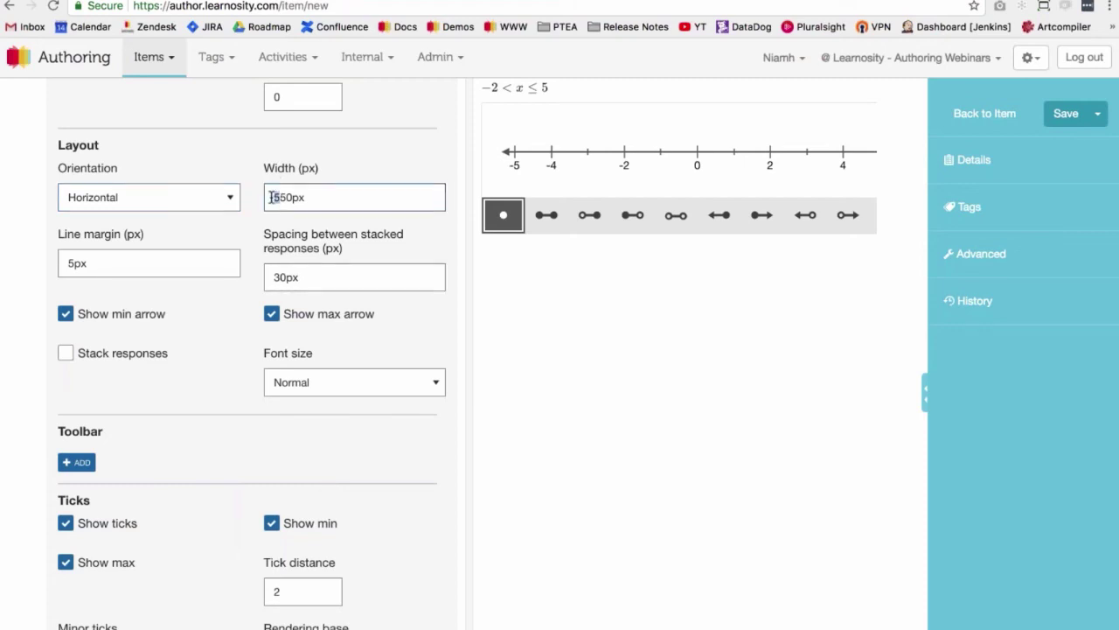
{"action": "left_click_drag", "start_coordinate": [272, 197], "coordinate": [280, 198]}
{"action": "type", "text": "4"}
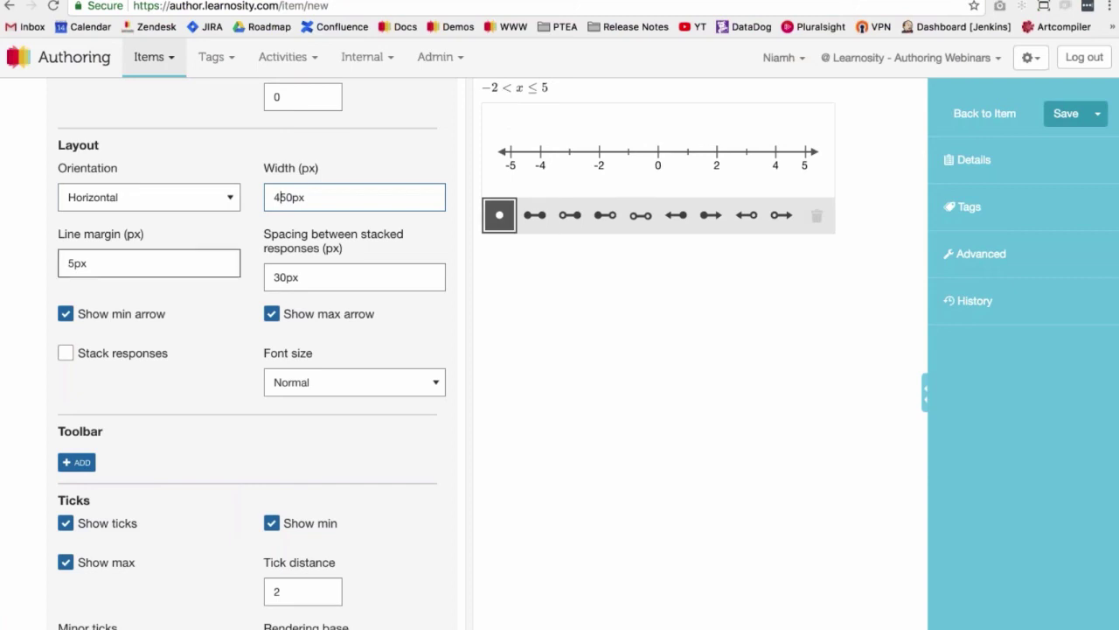
Try a line margin of 20px, and restore the margin to 5px.
{"action": "left_click", "coordinate": [70, 262]}
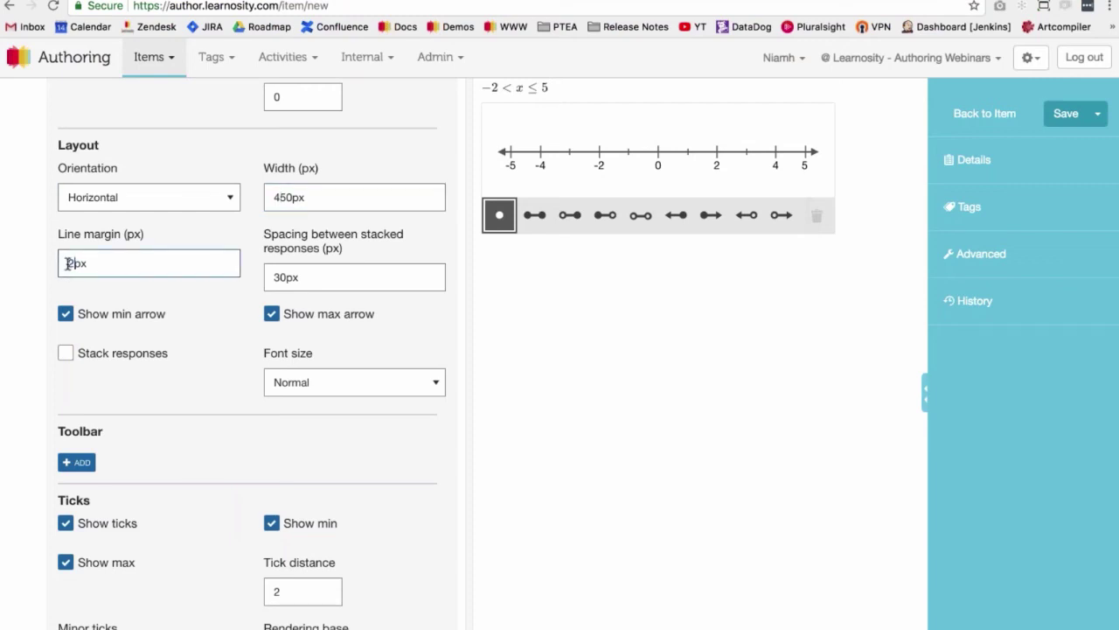
{"action": "key", "text": "BackSpace"}
{"action": "type", "text": "20"}
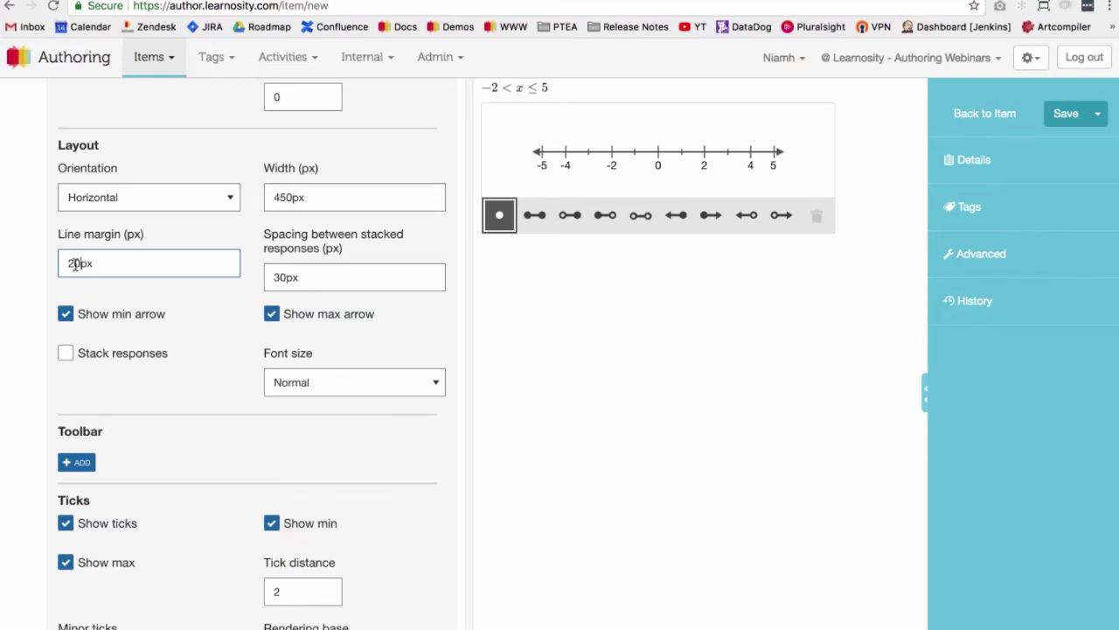
{"action": "key", "text": "BackSpace"}
{"action": "key", "text": "BackSpace"}
{"action": "type", "text": "5"}
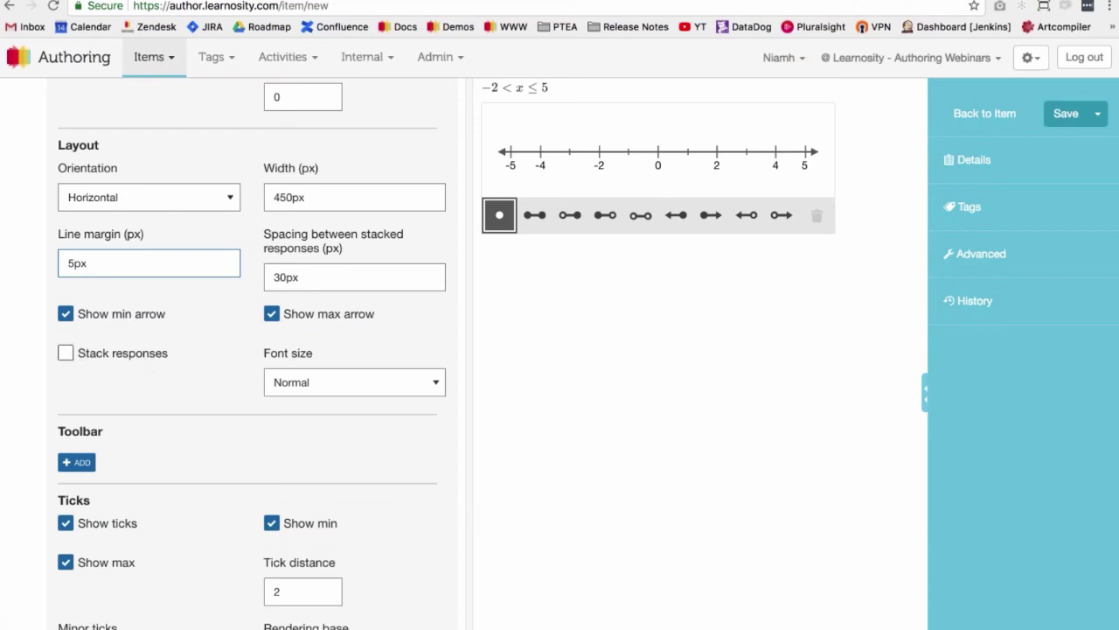
Try stacked responses by plotting an open-to-closed segment from -2 in the preview, and turn stacking off again.
{"action": "left_click", "coordinate": [78, 354]}
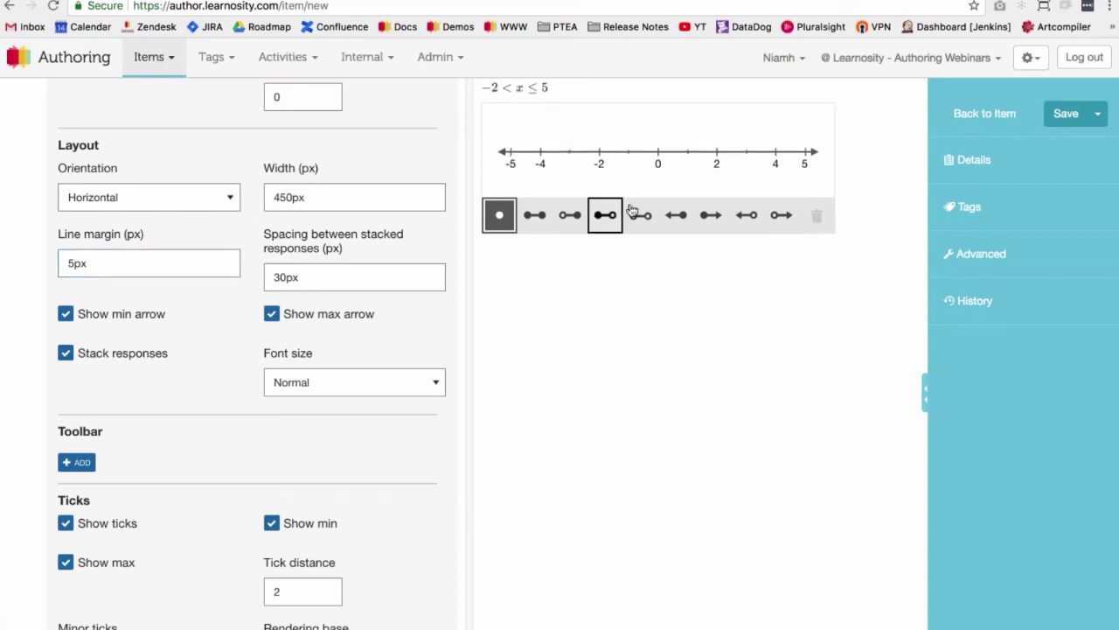
{"action": "left_click", "coordinate": [569, 215]}
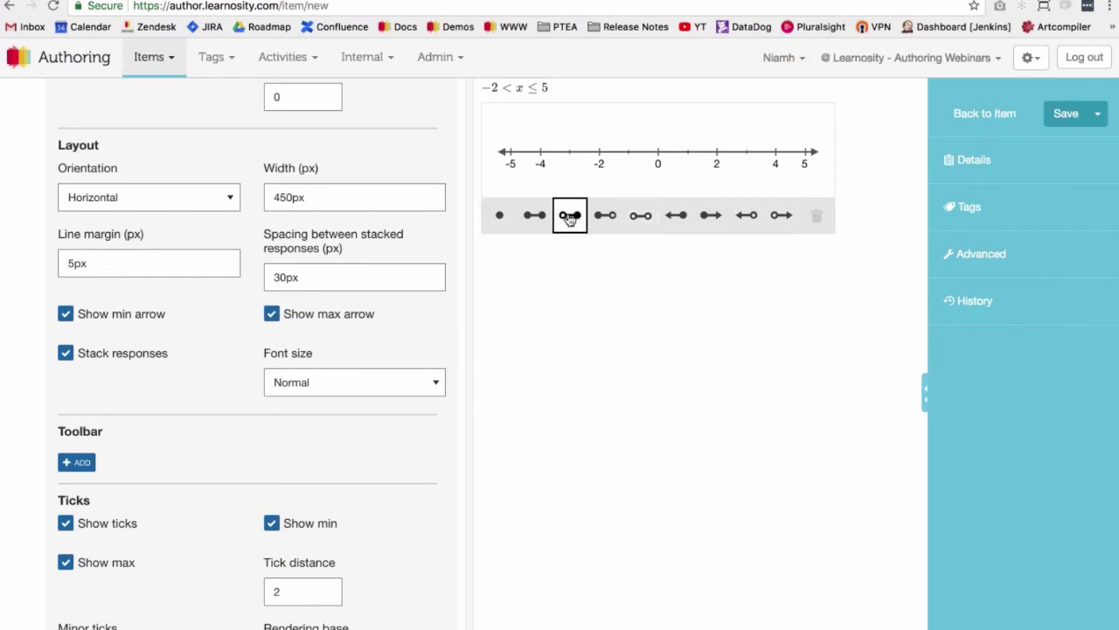
{"action": "left_click", "coordinate": [600, 155]}
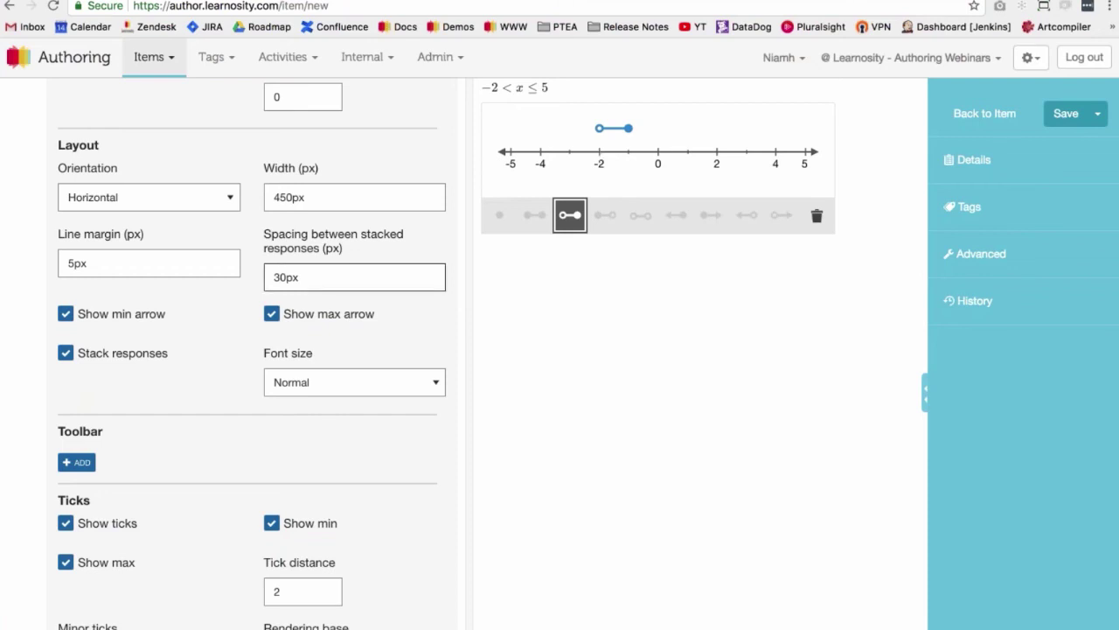
{"action": "left_click", "coordinate": [122, 355]}
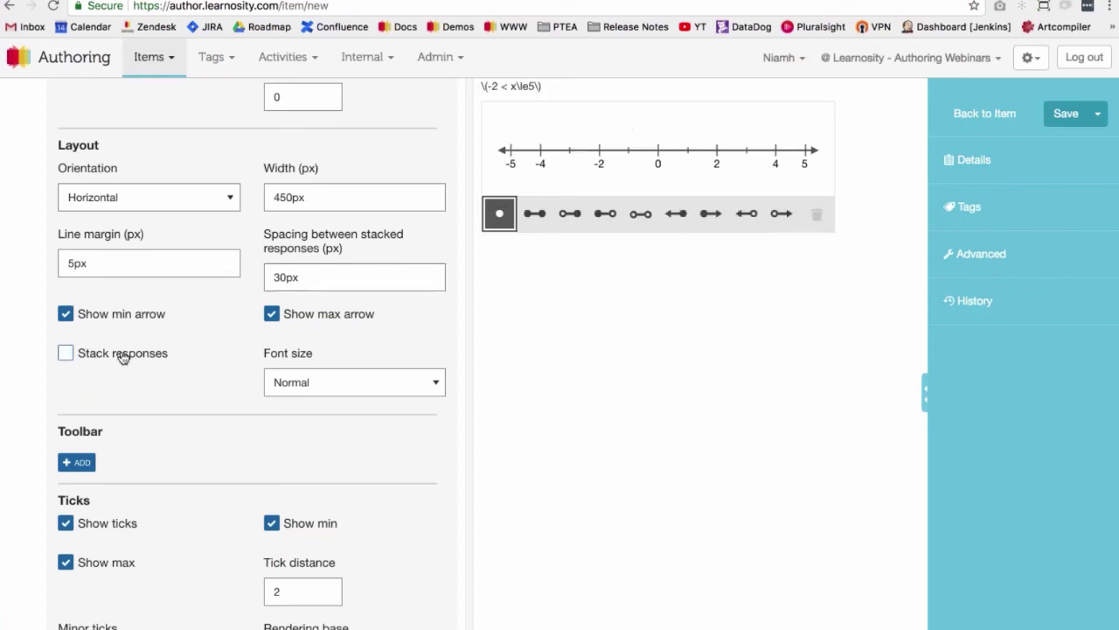
{"action": "left_click", "coordinate": [296, 277]}
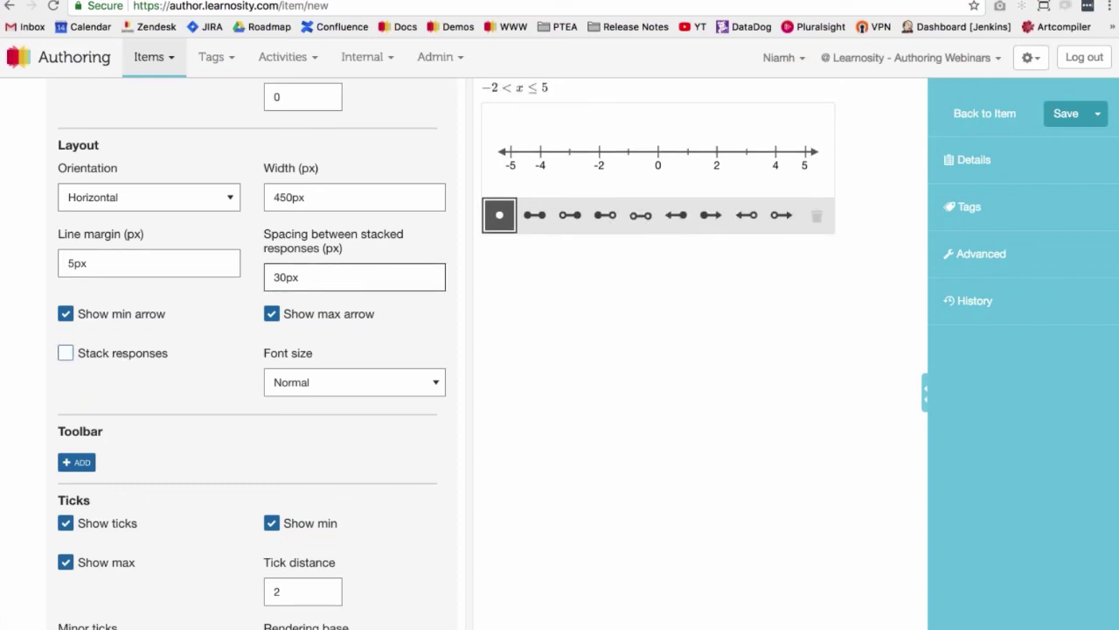
Add two response tools to the toolbar: the segment with a left/down hollow end and the segment with a right/up hollow end.
{"action": "left_click", "coordinate": [299, 276]}
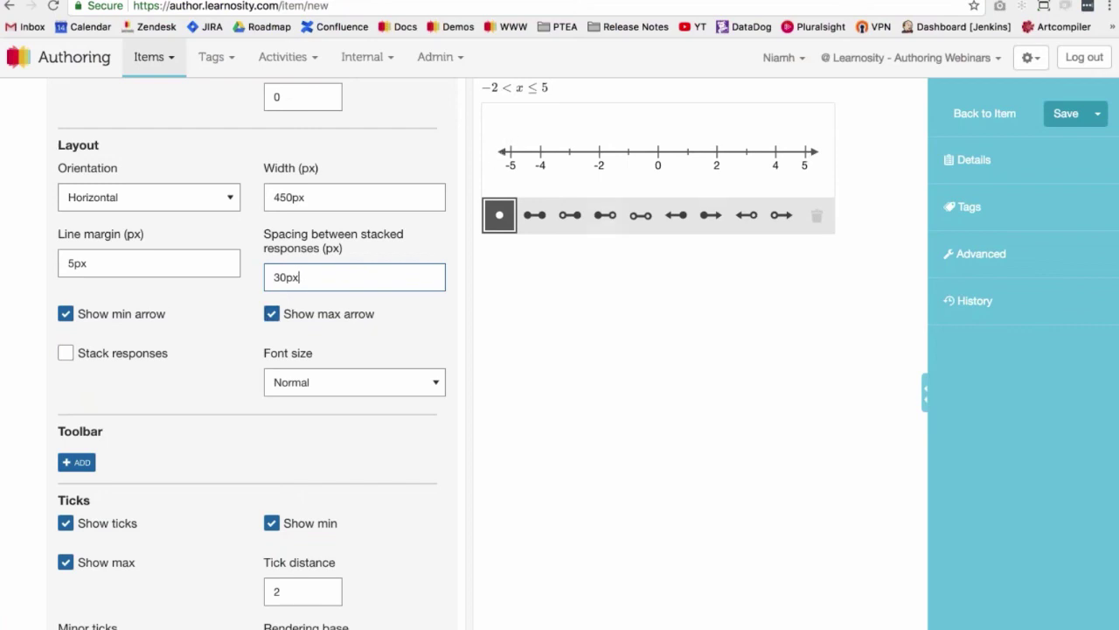
{"action": "scroll", "coordinate": [254, 350], "scroll_direction": "down", "scroll_amount": 1}
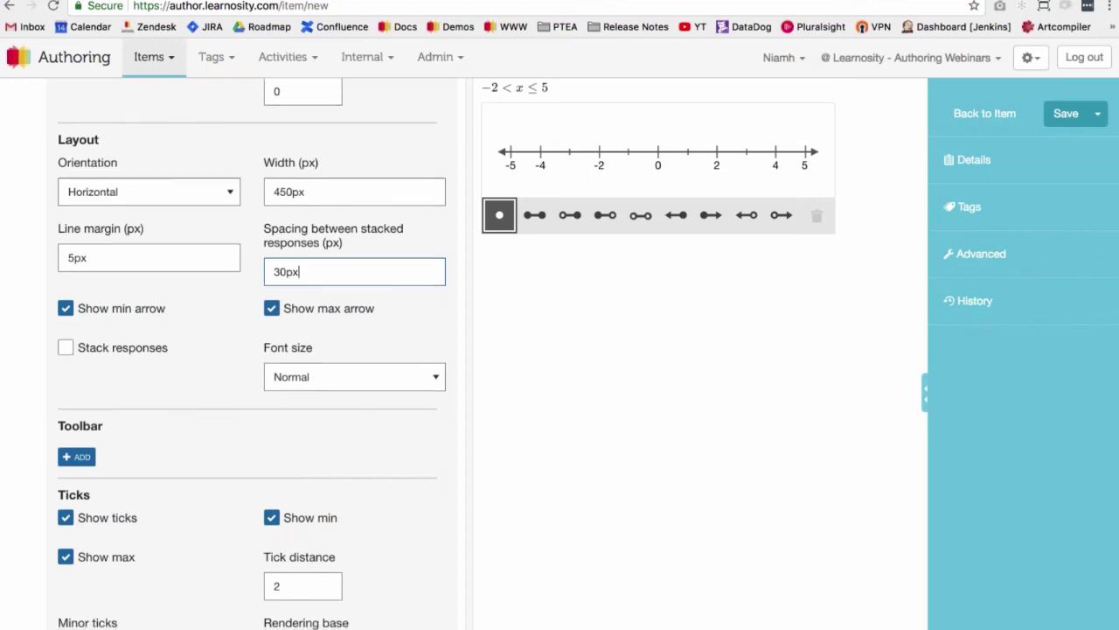
{"action": "scroll", "coordinate": [254, 350], "scroll_direction": "down", "scroll_amount": 3}
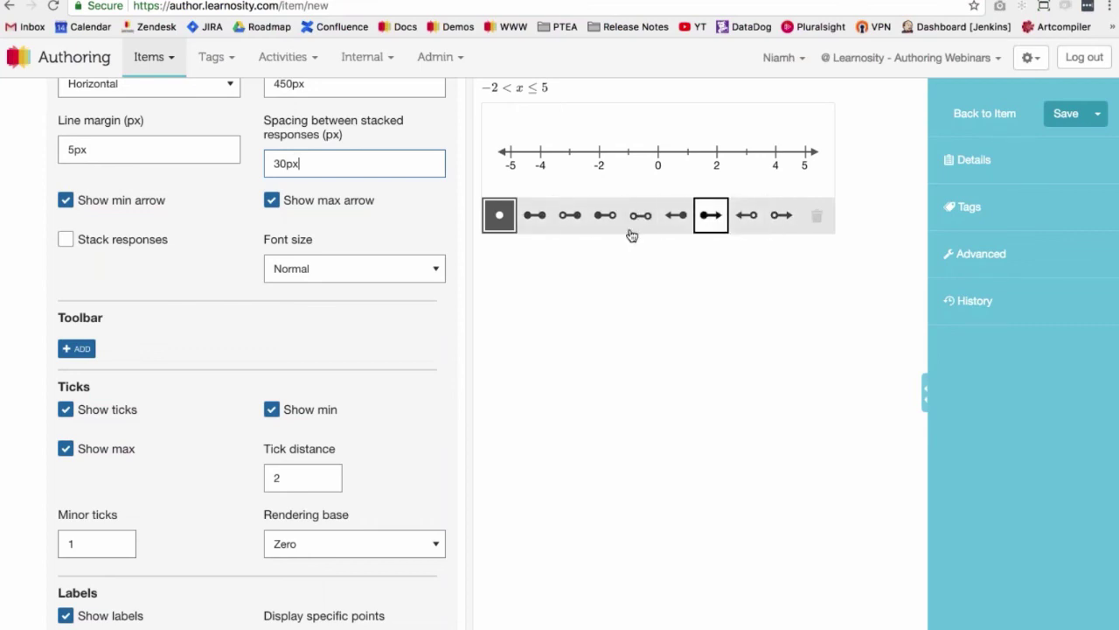
{"action": "left_click", "coordinate": [76, 348]}
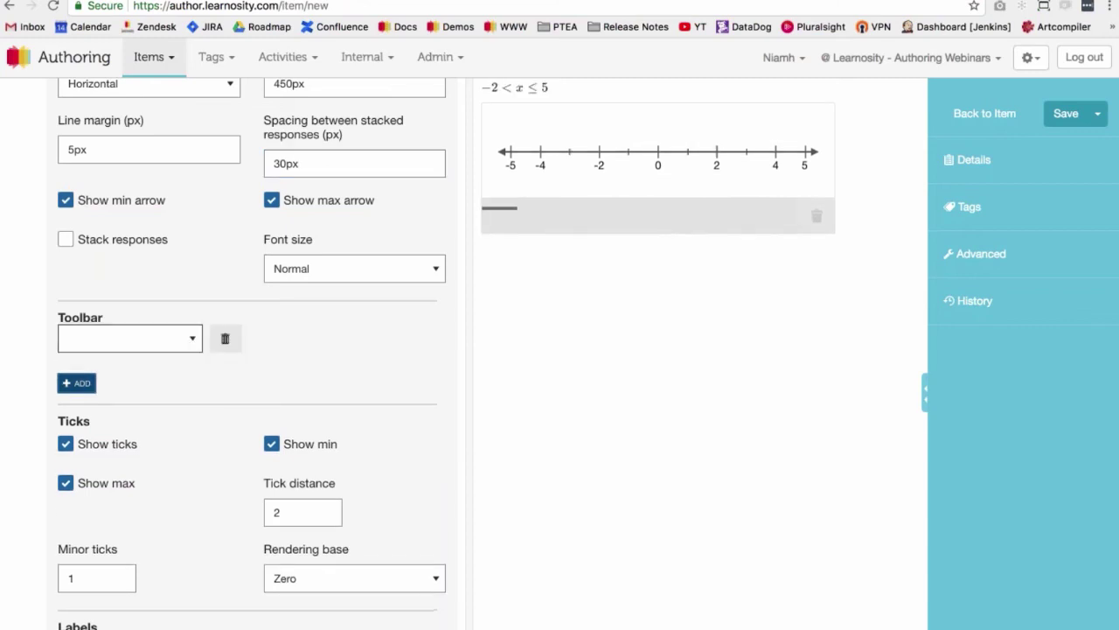
{"action": "left_click", "coordinate": [129, 337]}
{"action": "left_click", "coordinate": [90, 382]}
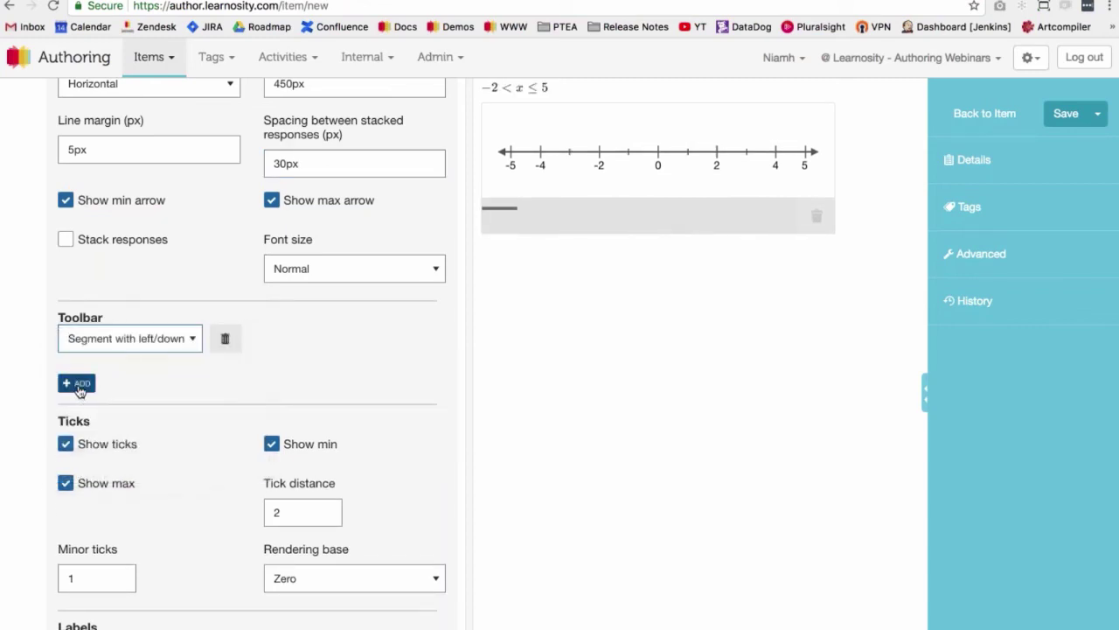
{"action": "left_click", "coordinate": [77, 382]}
{"action": "left_click", "coordinate": [301, 338]}
{"action": "left_click", "coordinate": [303, 397]}
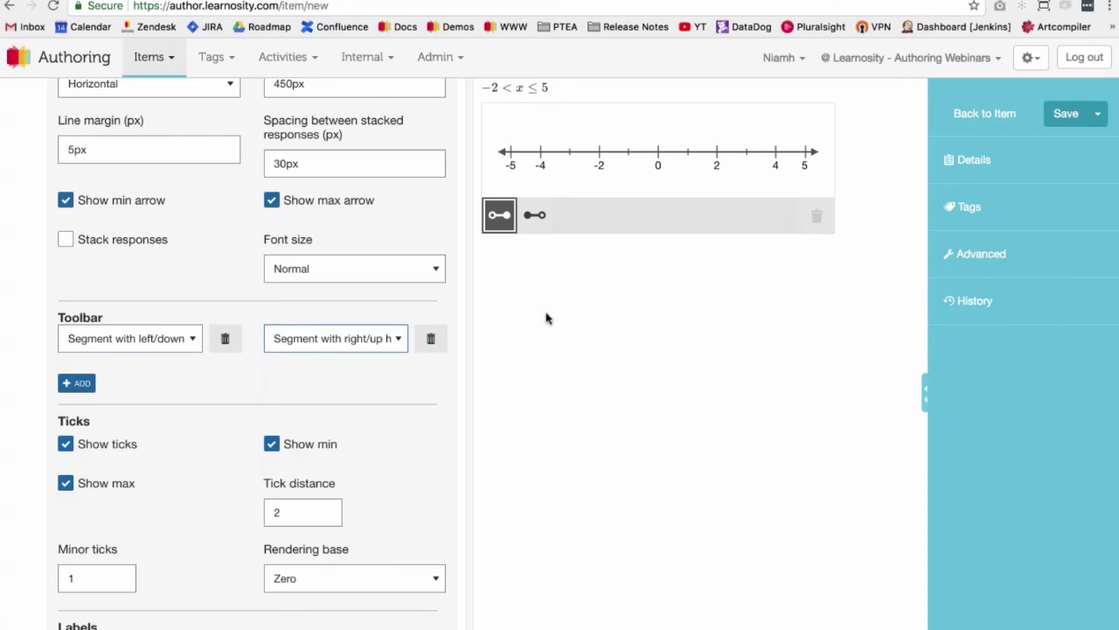
Try hiding the ticks and the minimum and maximum ticks on the number line, and show them all again.
{"action": "scroll", "coordinate": [346, 411], "scroll_direction": "down", "scroll_amount": 1}
{"action": "scroll", "coordinate": [345, 411], "scroll_direction": "down", "scroll_amount": 5}
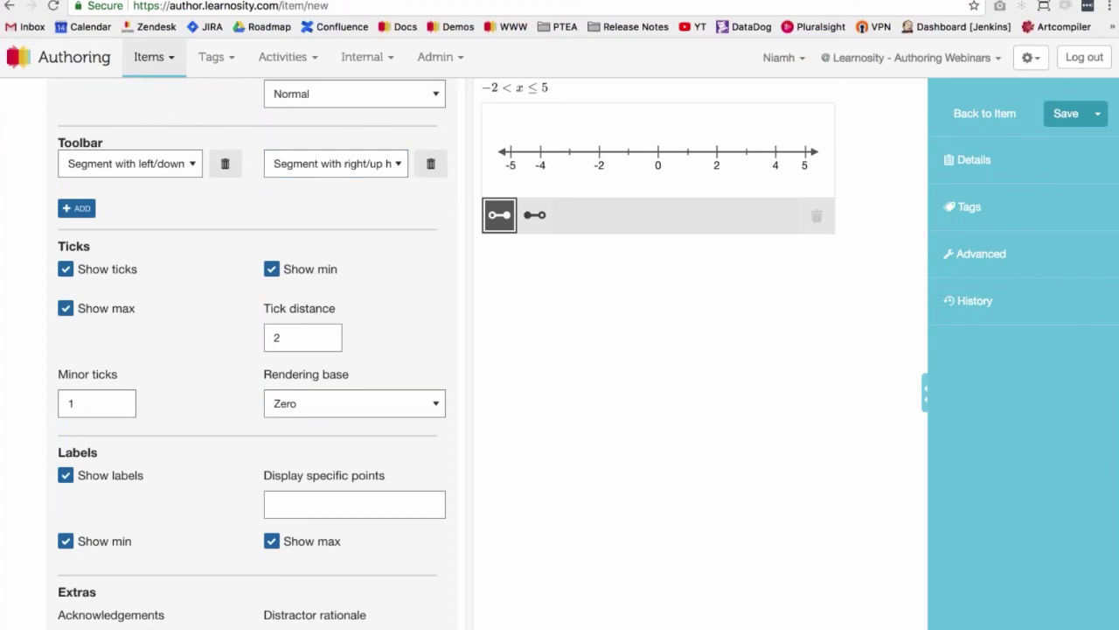
{"action": "left_click", "coordinate": [65, 269]}
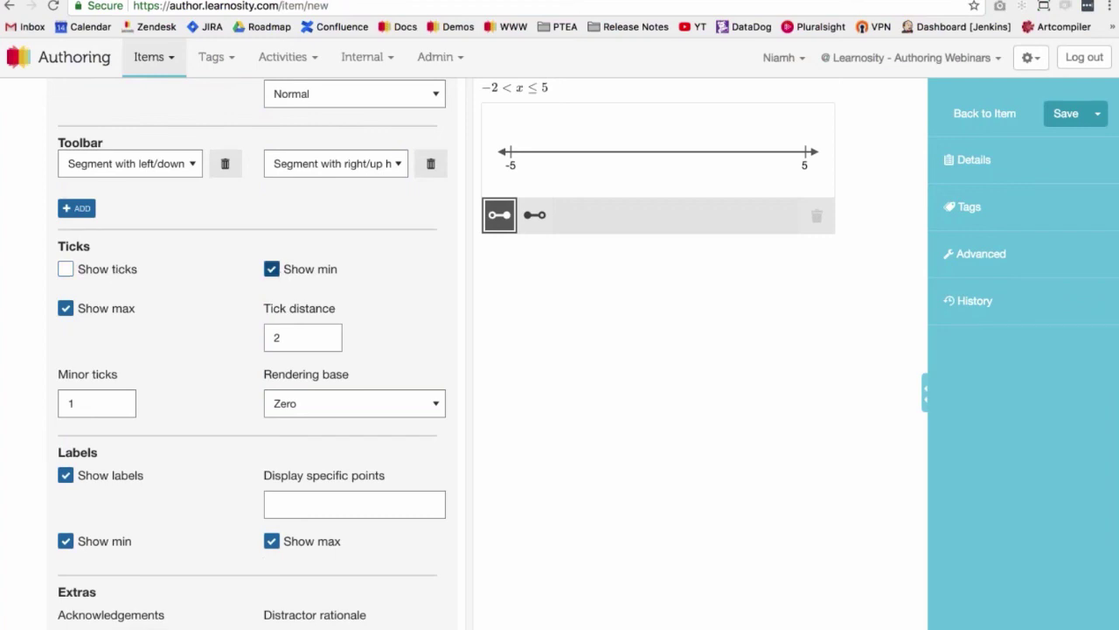
{"action": "left_click", "coordinate": [271, 269]}
{"action": "left_click", "coordinate": [122, 311]}
{"action": "left_click", "coordinate": [124, 311]}
{"action": "left_click", "coordinate": [293, 269]}
{"action": "left_click", "coordinate": [79, 274]}
Try a tick distance of 1 on the number line, and restore the distance to 2.
{"action": "scroll", "coordinate": [81, 278], "scroll_direction": "down", "scroll_amount": 1}
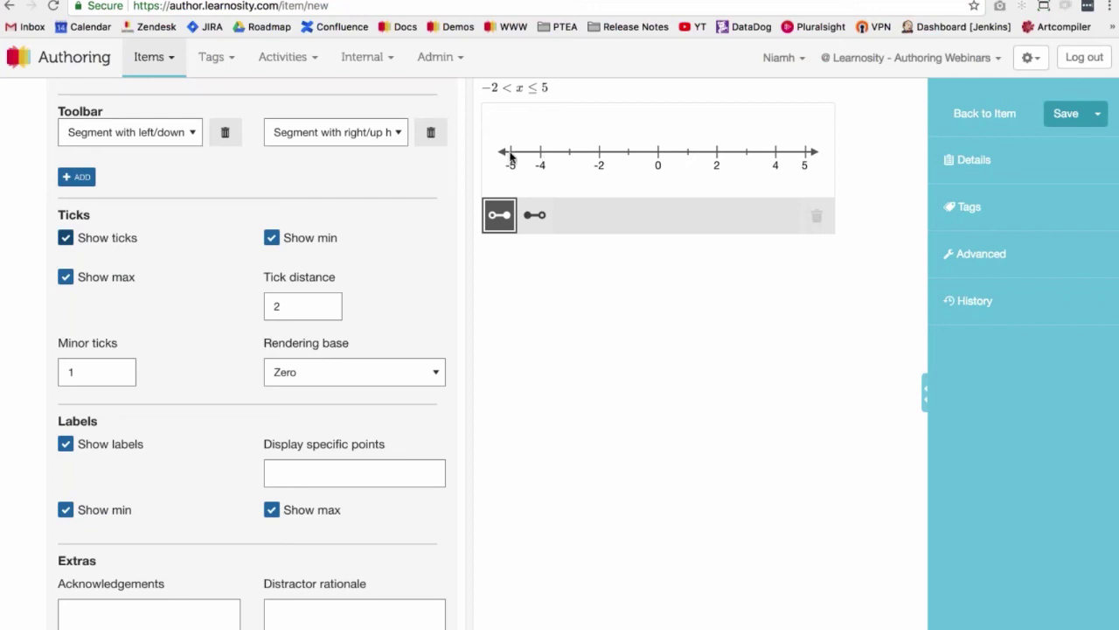
{"action": "double_click", "coordinate": [271, 306]}
{"action": "type", "text": "1"}
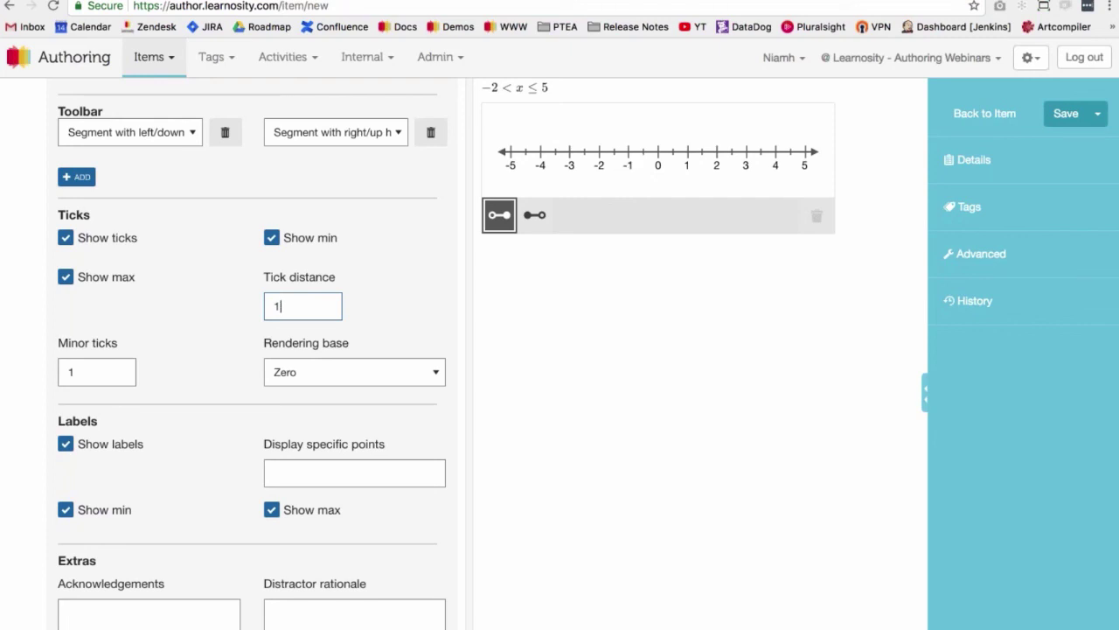
{"action": "key", "text": "BackSpace"}
{"action": "type", "text": "2"}
{"action": "scroll", "coordinate": [182, 390], "scroll_direction": "down", "scroll_amount": 1}
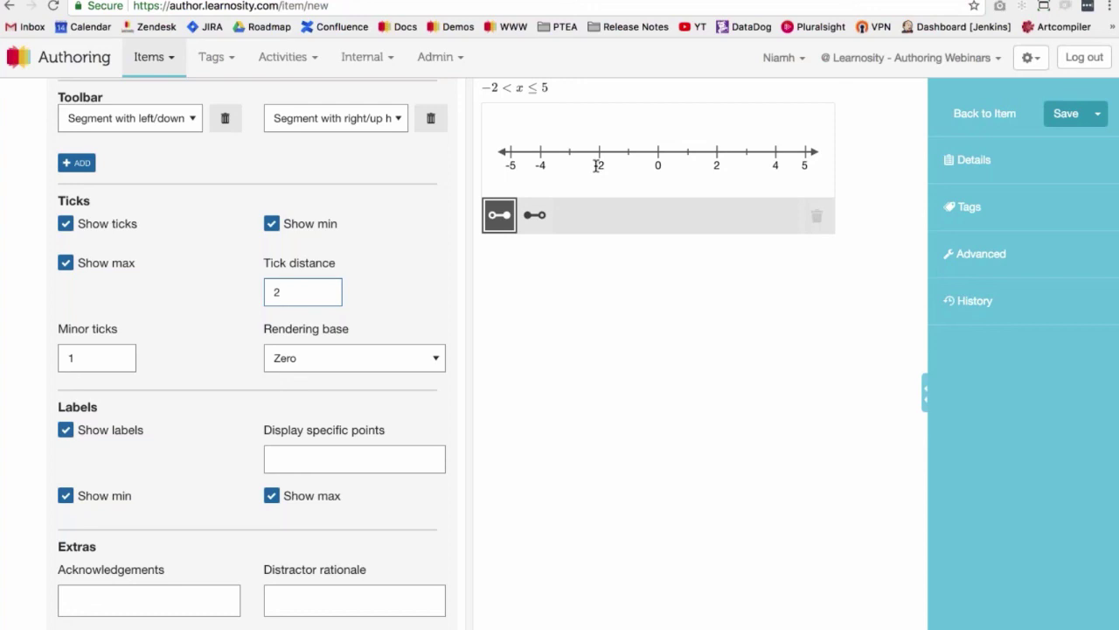
Try 2 and 3 minor ticks on the number line, and restore the minor ticks to 1.
{"action": "left_click", "coordinate": [108, 363]}
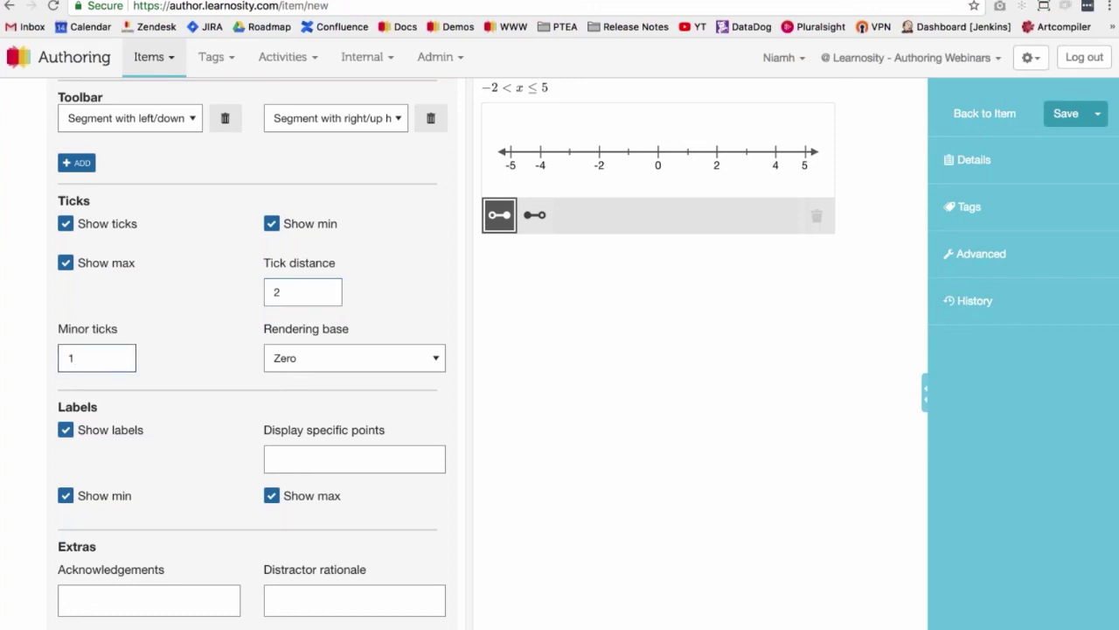
{"action": "key", "text": "BackSpace"}
{"action": "type", "text": "2"}
{"action": "key", "text": "BackSpace"}
{"action": "type", "text": "3"}
{"action": "key", "text": "BackSpace"}
{"action": "type", "text": "1"}
Look at the rendering base choices for the ticks and keep Zero selected.
{"action": "left_click", "coordinate": [350, 358]}
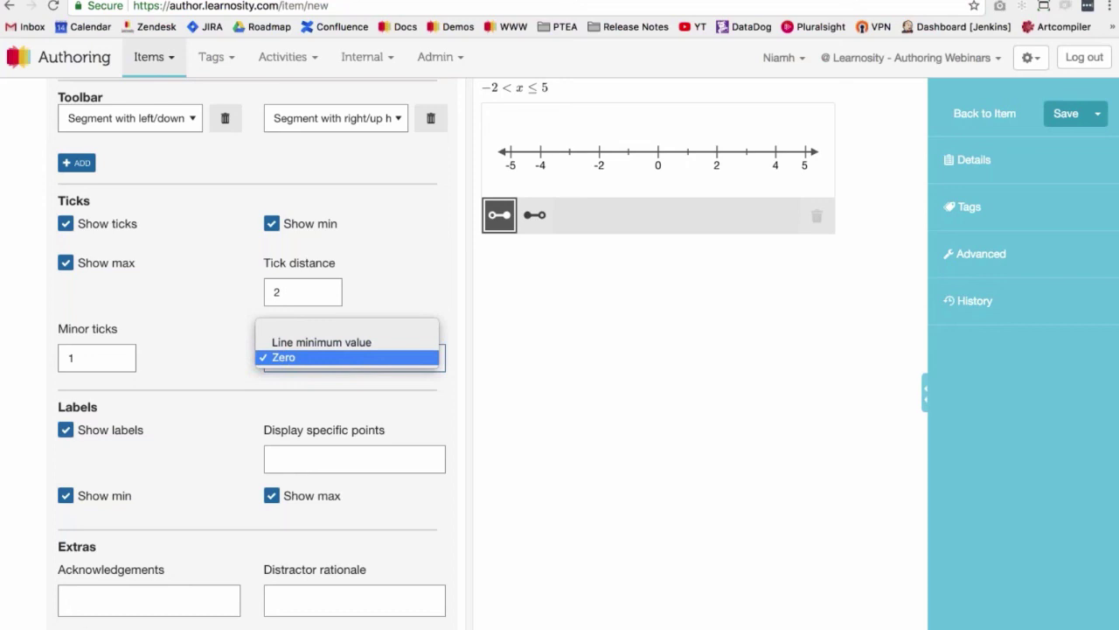
{"action": "left_click", "coordinate": [284, 359]}
{"action": "left_click", "coordinate": [282, 359]}
Try hiding the number line's labels, and turn Show labels back on.
{"action": "scroll", "coordinate": [248, 393], "scroll_direction": "down", "scroll_amount": 1}
{"action": "scroll", "coordinate": [247, 394], "scroll_direction": "down", "scroll_amount": 3}
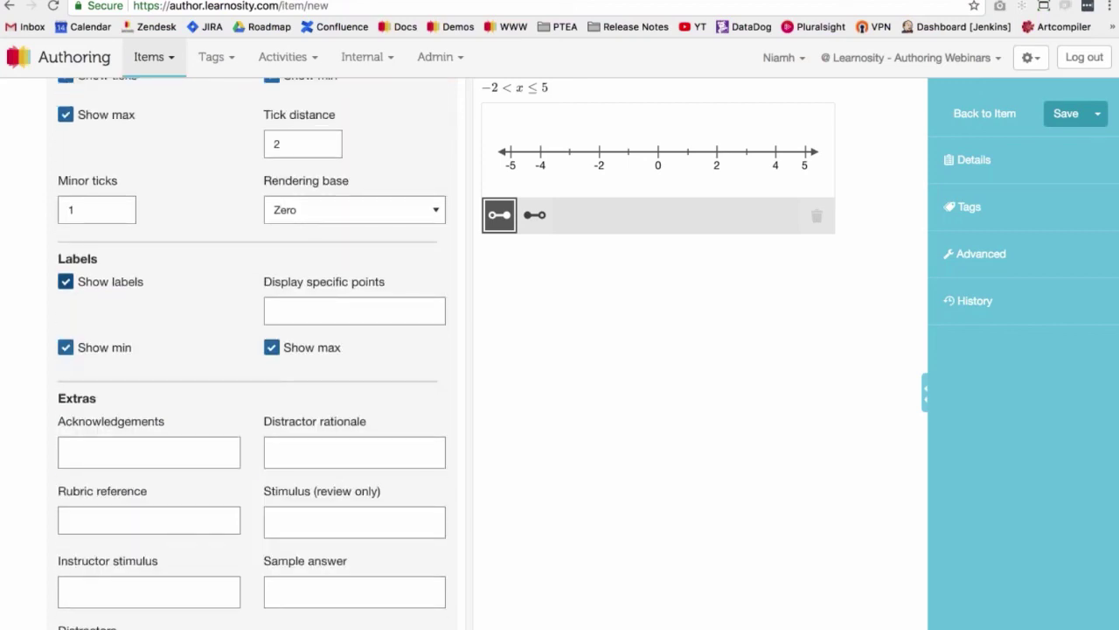
{"action": "left_click", "coordinate": [65, 283]}
{"action": "scroll", "coordinate": [66, 283], "scroll_direction": "up", "scroll_amount": 1}
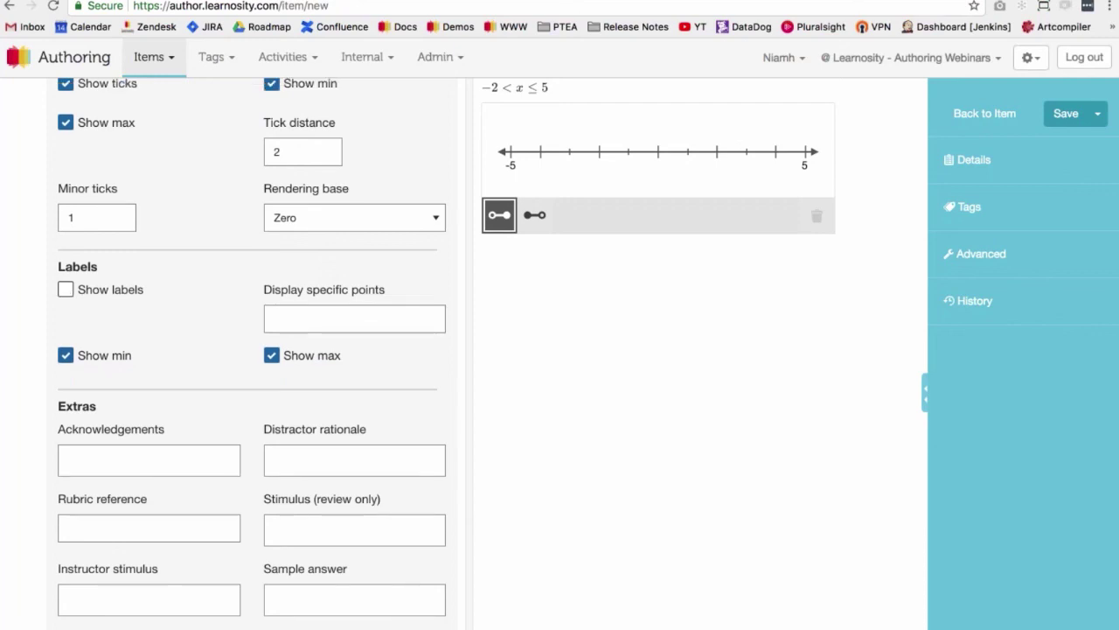
{"action": "scroll", "coordinate": [252, 350], "scroll_direction": "up", "scroll_amount": 3}
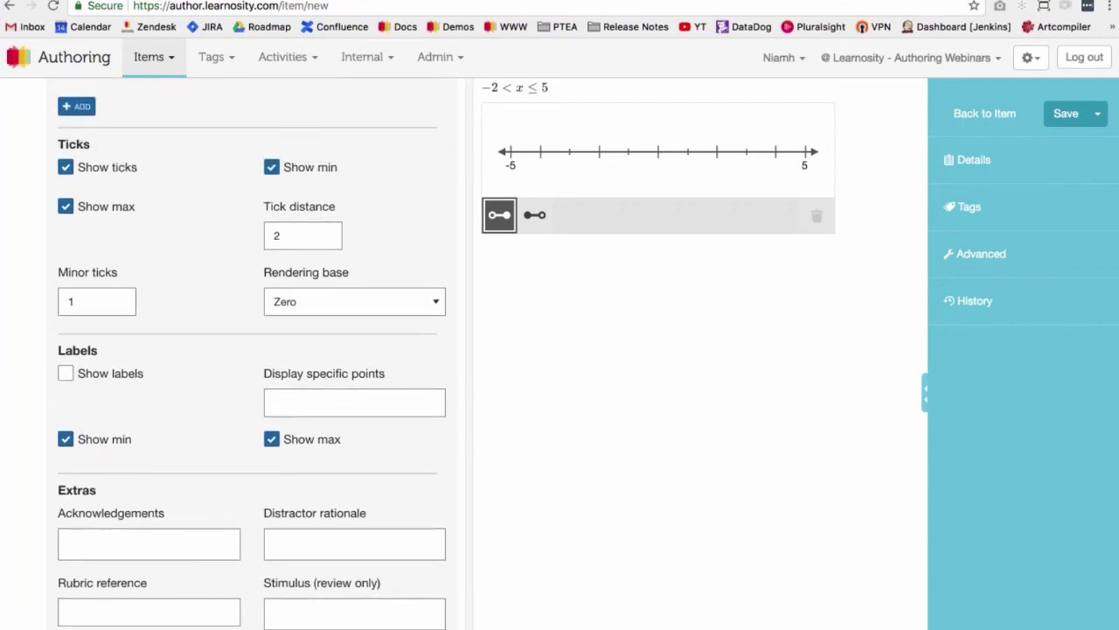
{"action": "scroll", "coordinate": [252, 350], "scroll_direction": "down", "scroll_amount": 2}
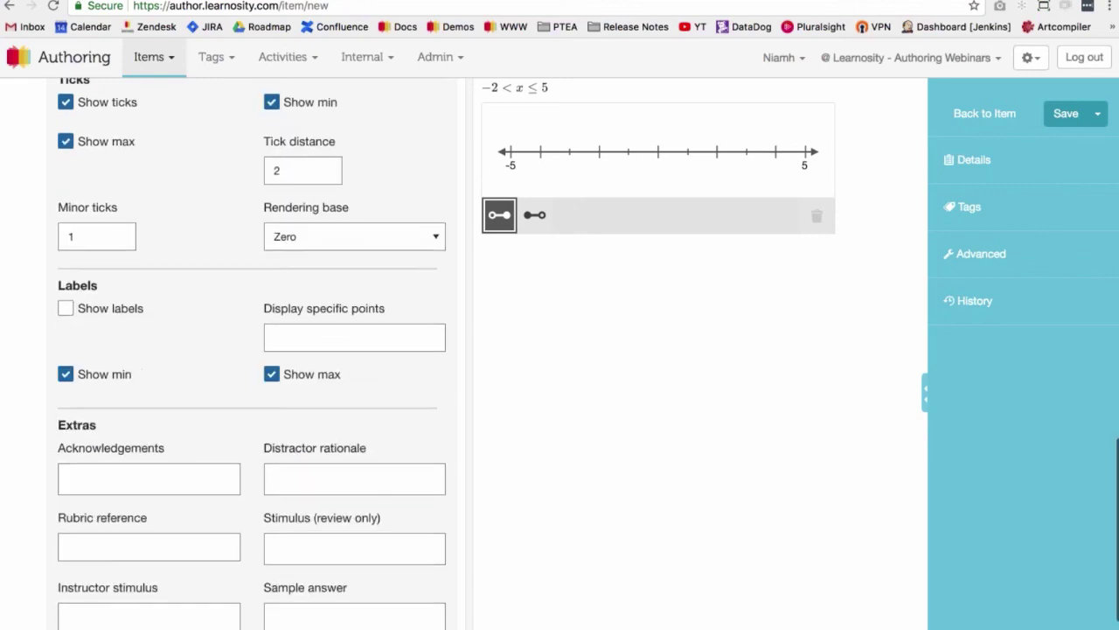
{"action": "left_click", "coordinate": [66, 307]}
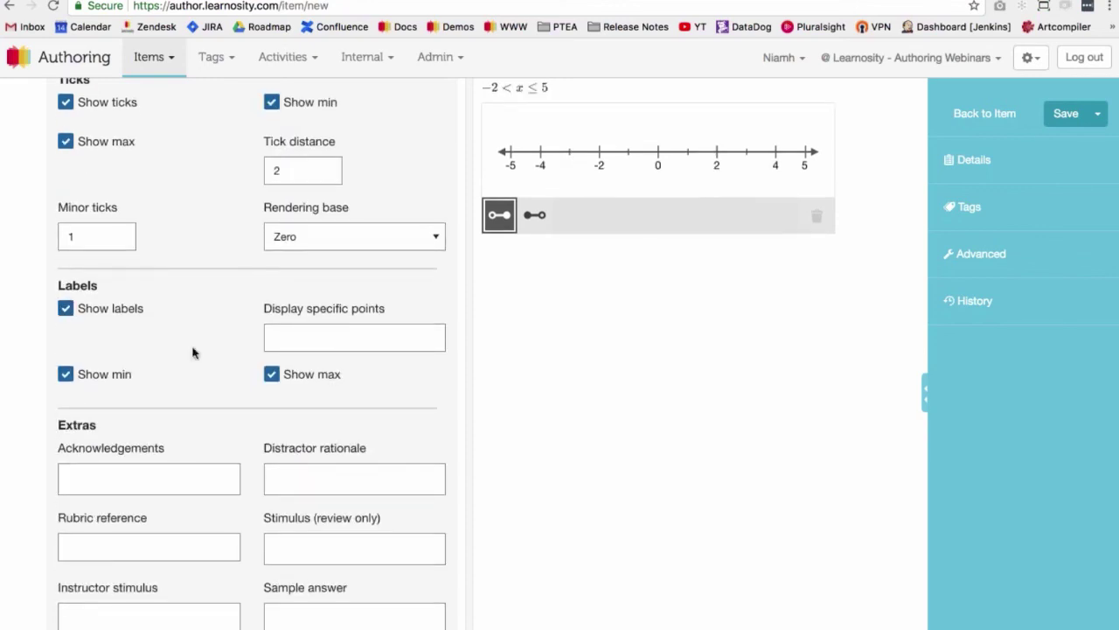
Display label points at 1 and 1/2 on the number line, and hide the minimum and maximum labels.
{"action": "left_click", "coordinate": [304, 343]}
{"action": "type", "text": "1,"}
{"action": "type", "text": "1/"}
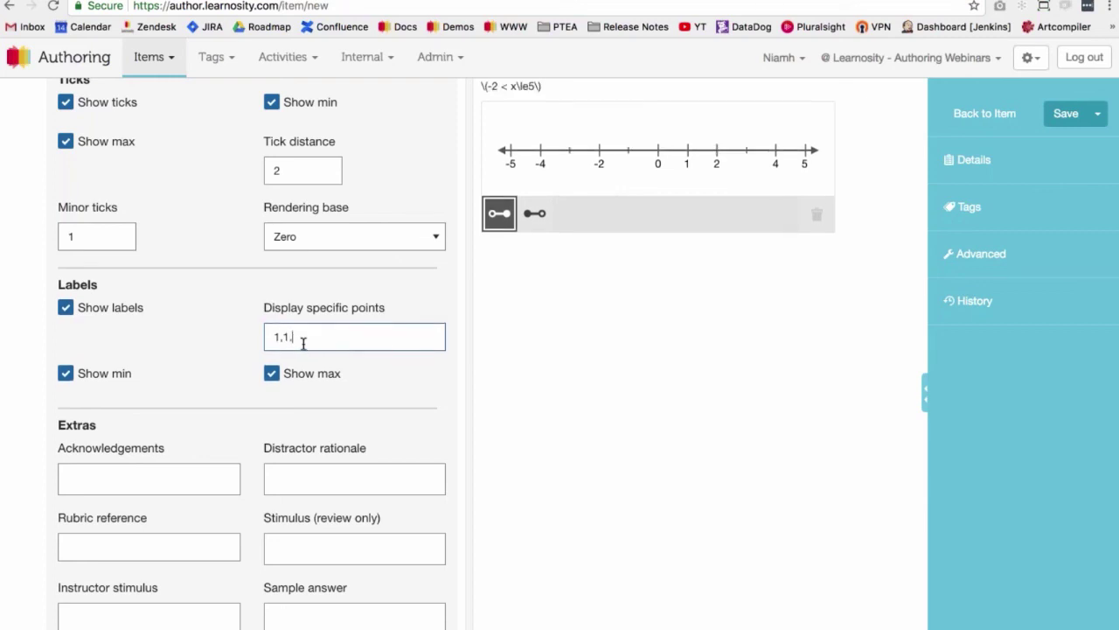
{"action": "type", "text": "2"}
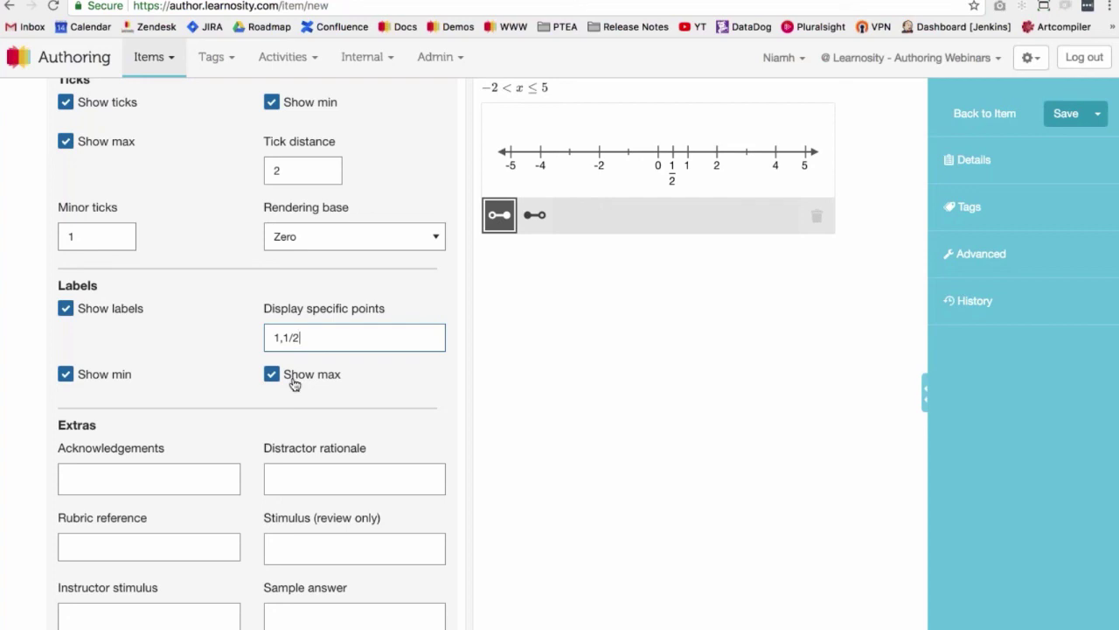
{"action": "left_click", "coordinate": [66, 373]}
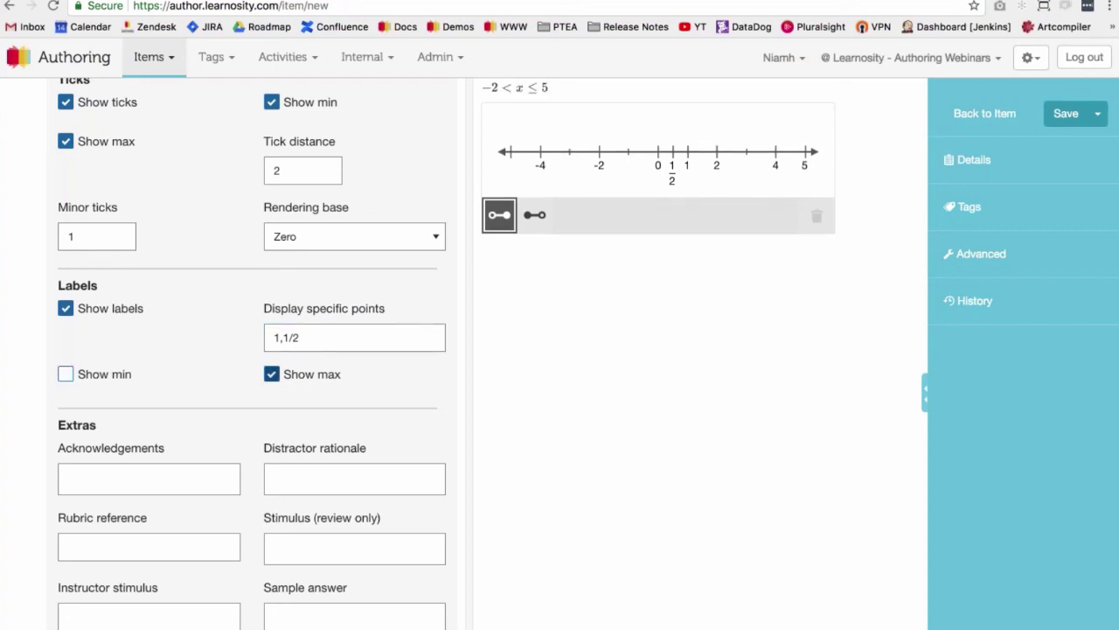
{"action": "left_click", "coordinate": [296, 383]}
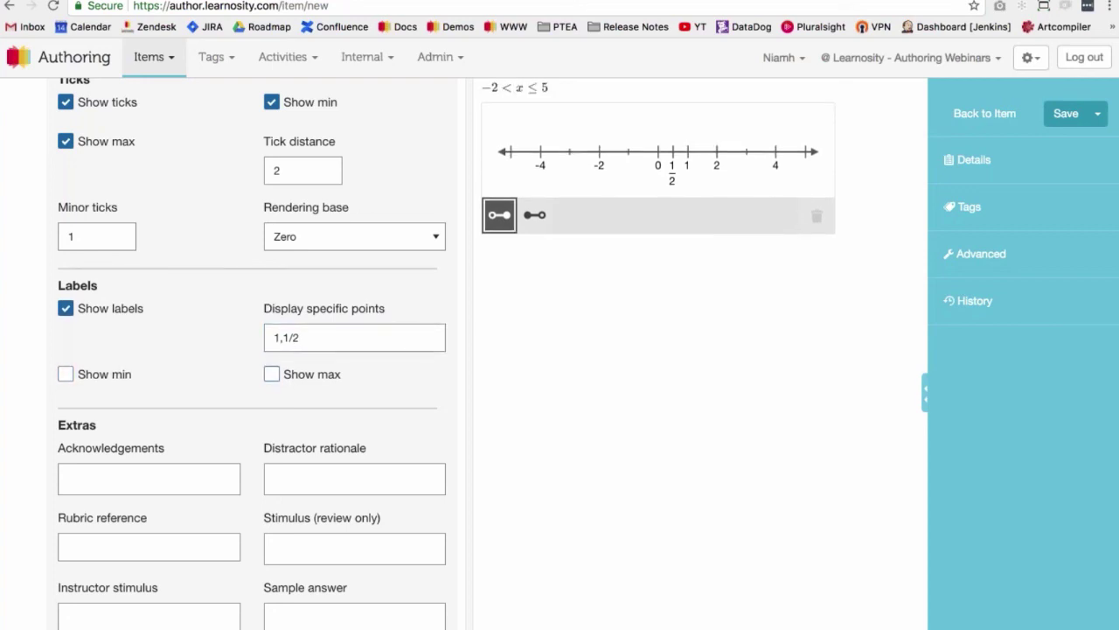